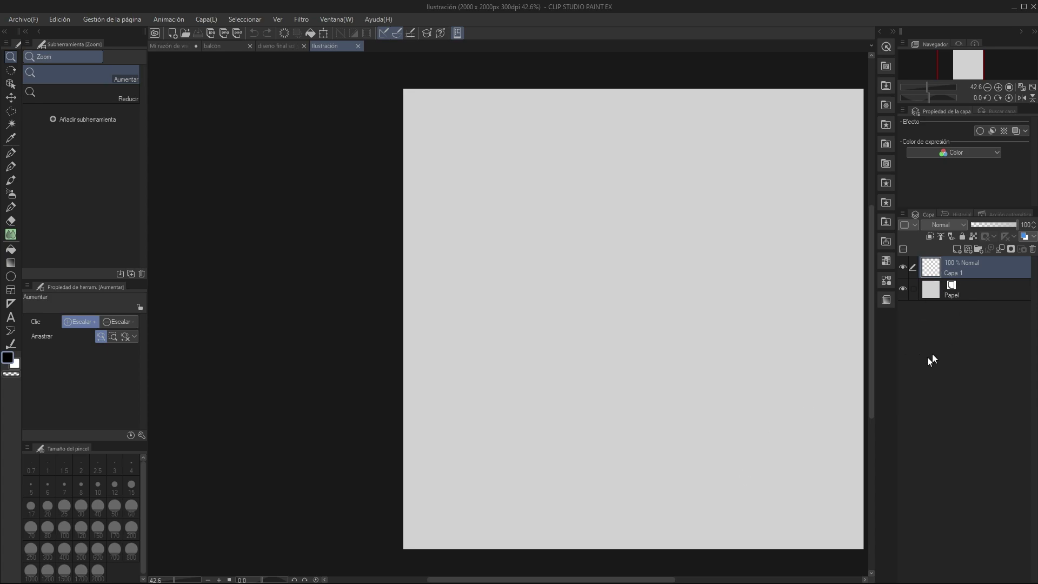
Check Capa 1's blend mode list and keep it on Normal
{"action": "left_click", "coordinate": [946, 226]}
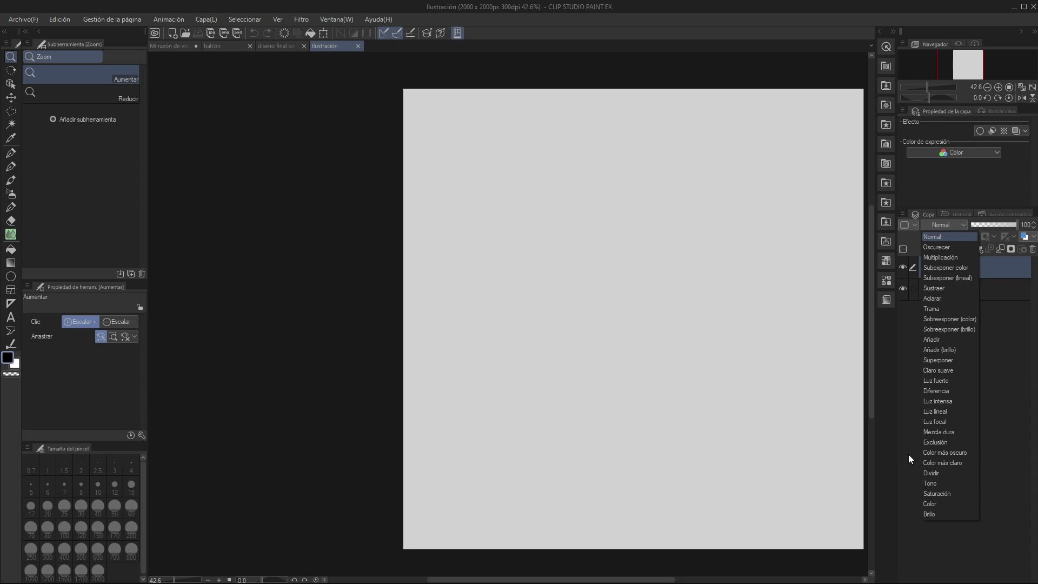
{"action": "left_click", "coordinate": [946, 222]}
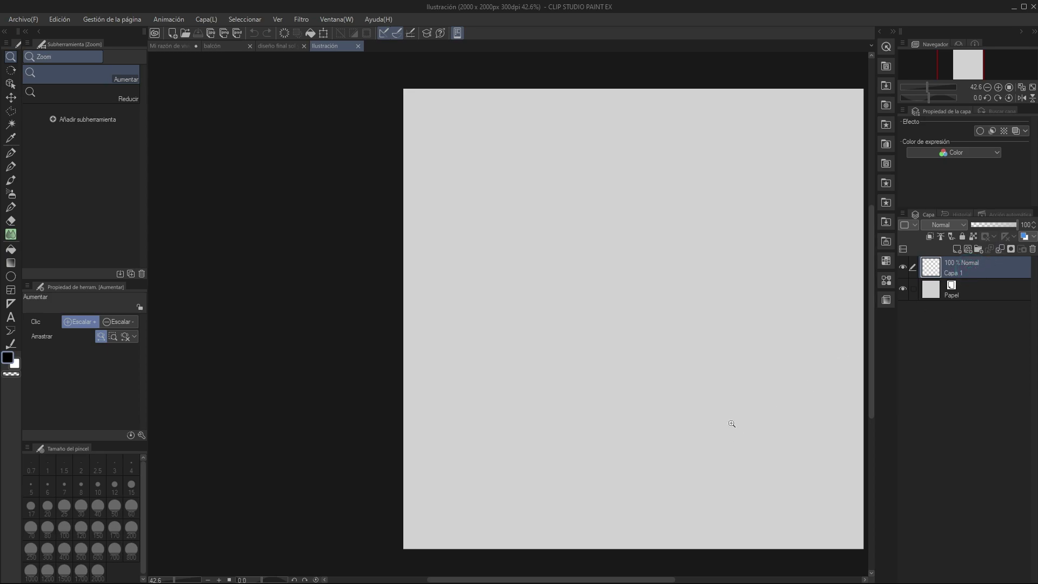
Paint a large rounded light-blue shape on Capa 1 and zoom in on it
{"action": "key", "text": "p"}
{"action": "left_click_drag", "start_coordinate": [731, 406], "coordinate": [719, 346]}
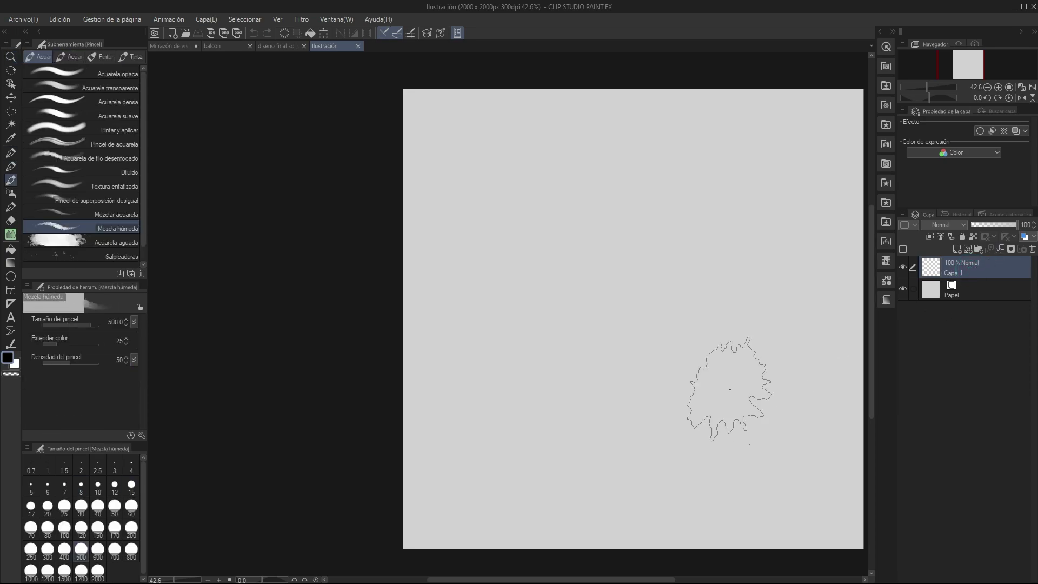
{"action": "key", "text": "slash"}
{"action": "left_click_drag", "start_coordinate": [799, 309], "coordinate": [855, 297]}
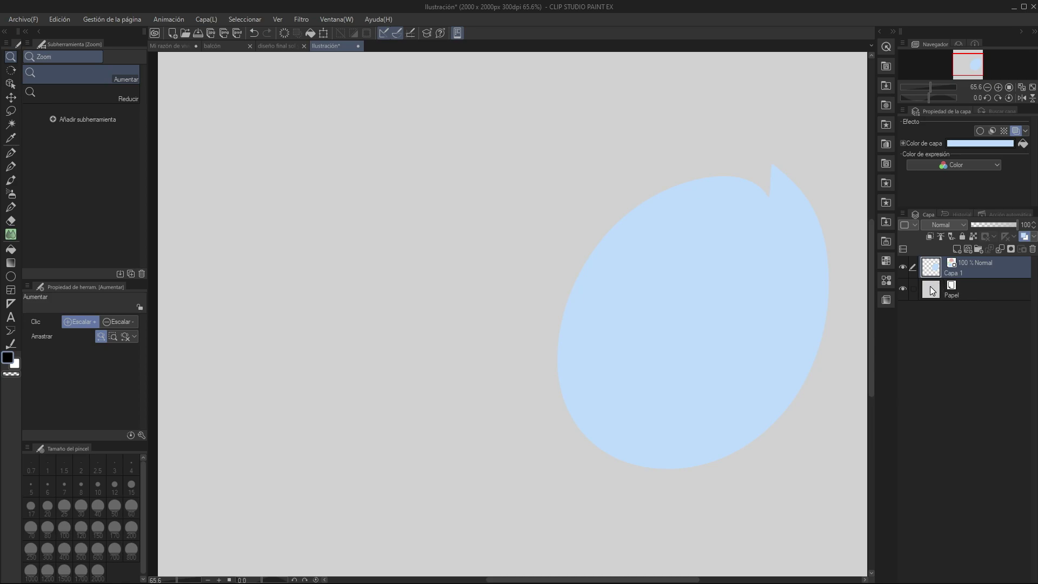
Add Capa 2 above Capa 1 and set its blending to Multiplicación
{"action": "left_click", "coordinate": [958, 250]}
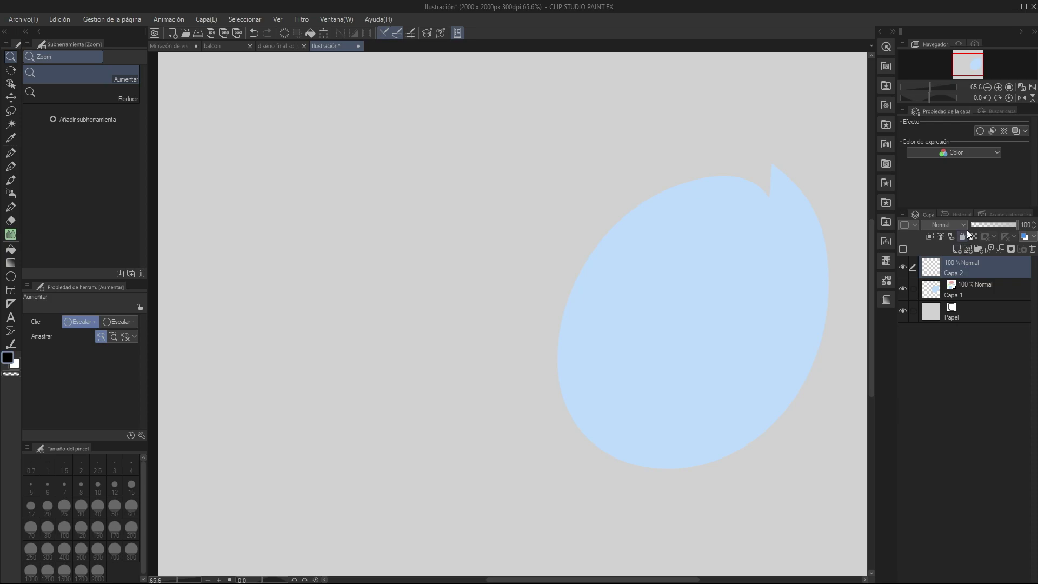
{"action": "left_click", "coordinate": [962, 224]}
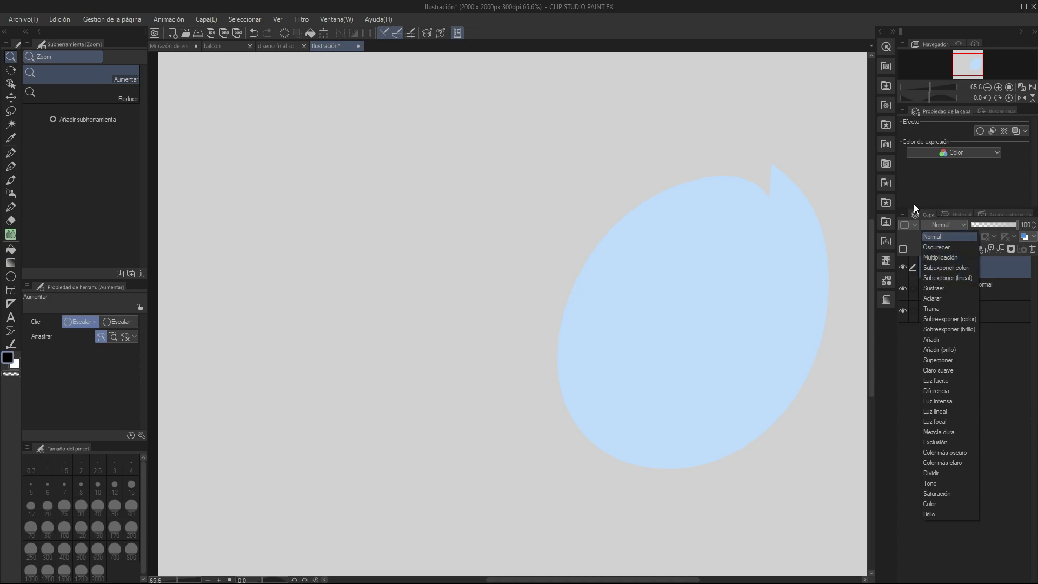
{"action": "left_click", "coordinate": [938, 258]}
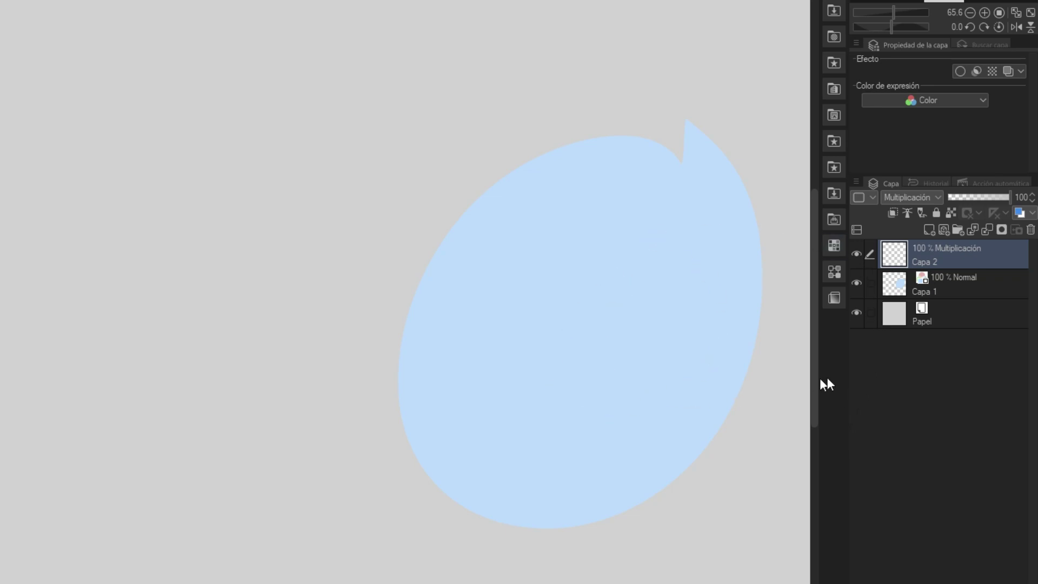
Enable Capa 2's layer colour and set it to muted purple 8E70A7
{"action": "left_click", "coordinate": [1018, 213]}
{"action": "left_click", "coordinate": [942, 92]}
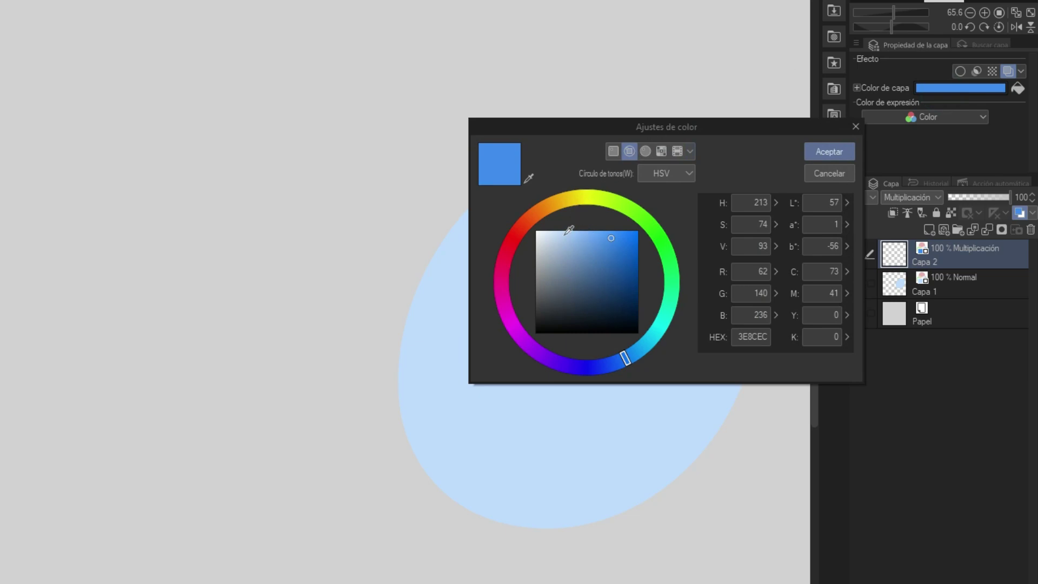
{"action": "left_click_drag", "start_coordinate": [611, 238], "coordinate": [563, 277]}
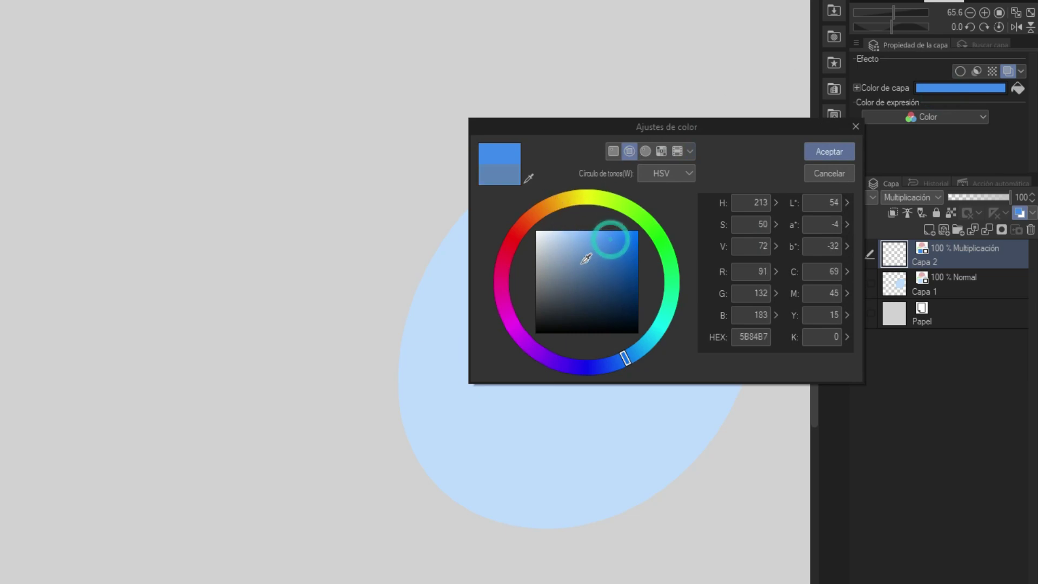
{"action": "left_click_drag", "start_coordinate": [624, 358], "coordinate": [537, 353]}
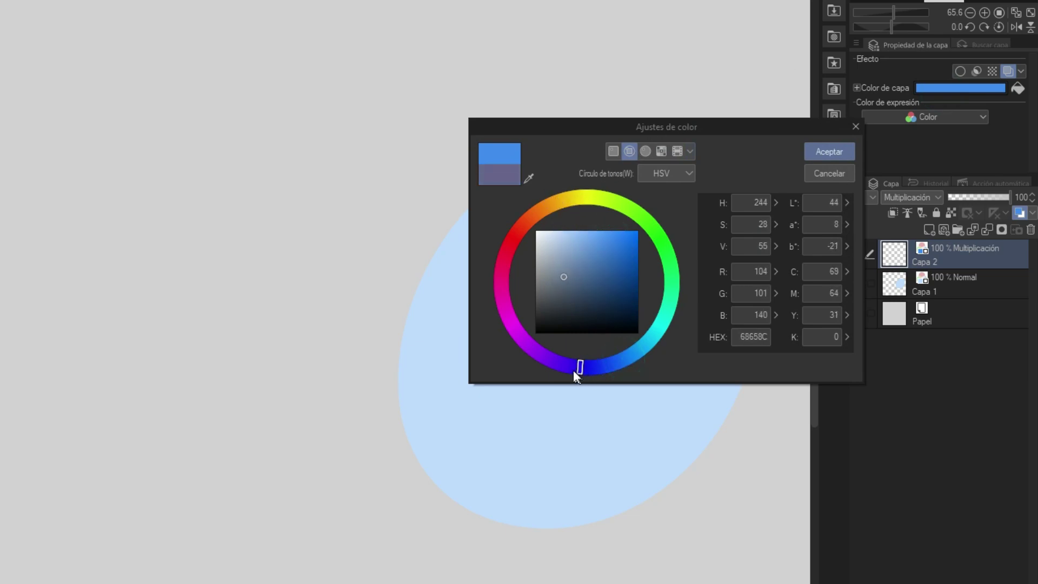
{"action": "left_click", "coordinate": [568, 279]}
{"action": "left_click", "coordinate": [567, 272]}
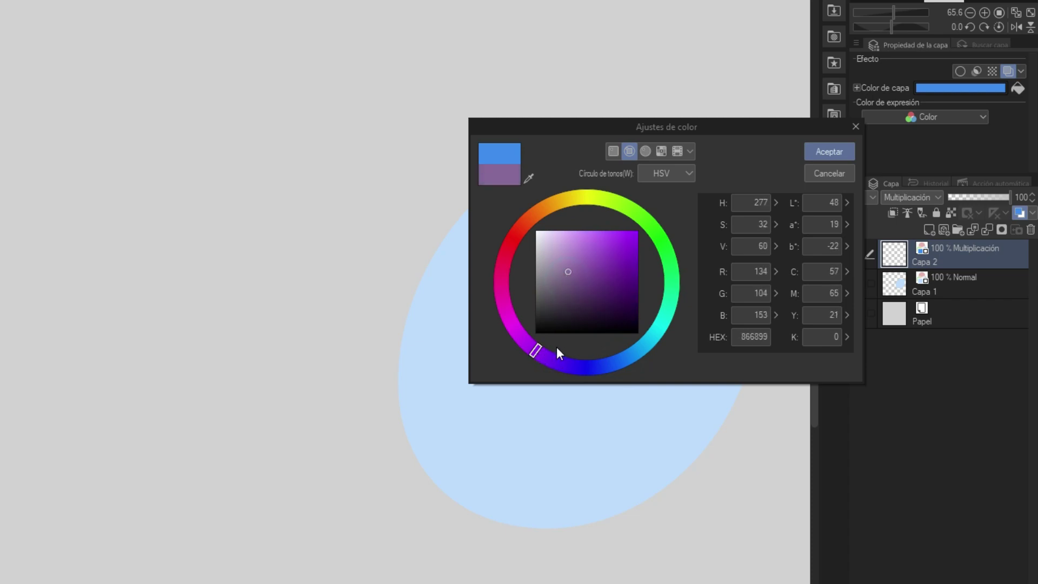
{"action": "left_click", "coordinate": [569, 267]}
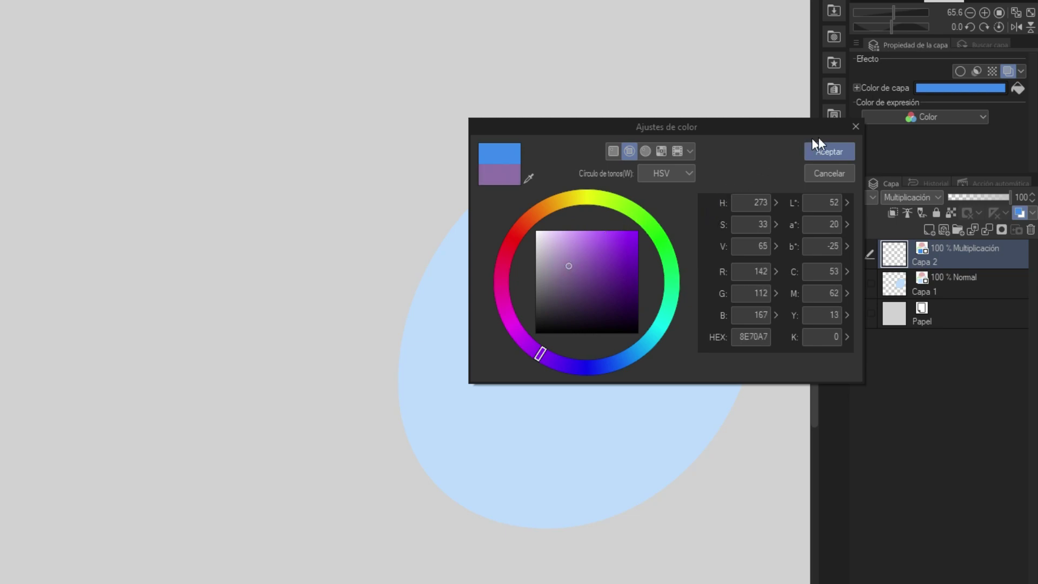
{"action": "left_click", "coordinate": [831, 151]}
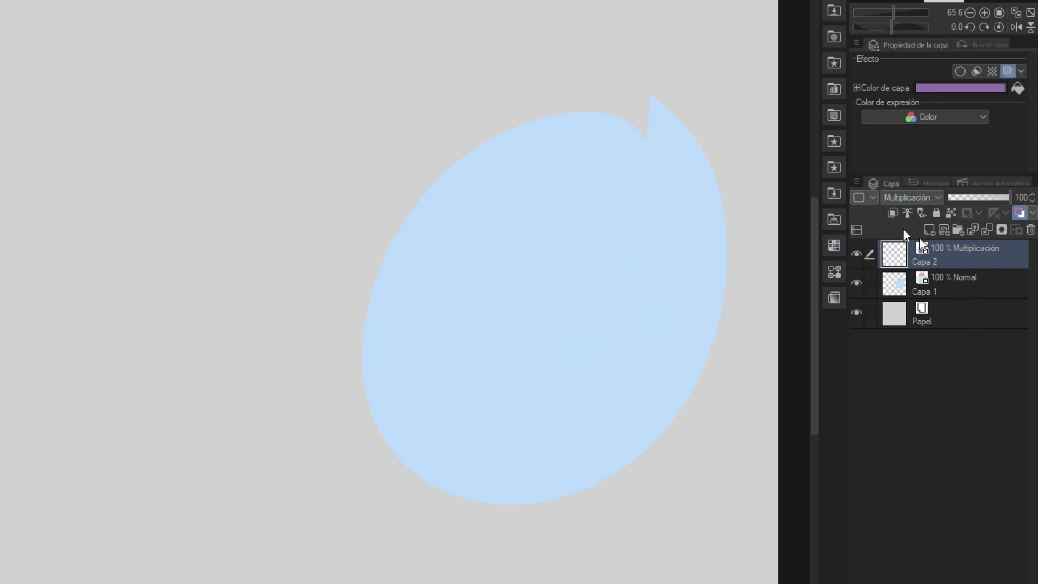
Airbrush purple shading along the blue shape's right edge on Capa 2, then add Capa 3
{"action": "mouse_move", "coordinate": [723, 163]}
{"action": "left_mouse_down"}
{"action": "mouse_move", "coordinate": [701, 278]}
{"action": "mouse_move", "coordinate": [723, 158]}
{"action": "mouse_move", "coordinate": [734, 231]}
{"action": "mouse_move", "coordinate": [656, 431]}
{"action": "mouse_move", "coordinate": [503, 563]}
{"action": "mouse_move", "coordinate": [651, 322]}
{"action": "mouse_move", "coordinate": [690, 71]}
{"action": "mouse_move", "coordinate": [660, 289]}
{"action": "mouse_move", "coordinate": [700, 324]}
{"action": "mouse_move", "coordinate": [607, 556]}
{"action": "mouse_move", "coordinate": [684, 471]}
{"action": "left_mouse_up"}
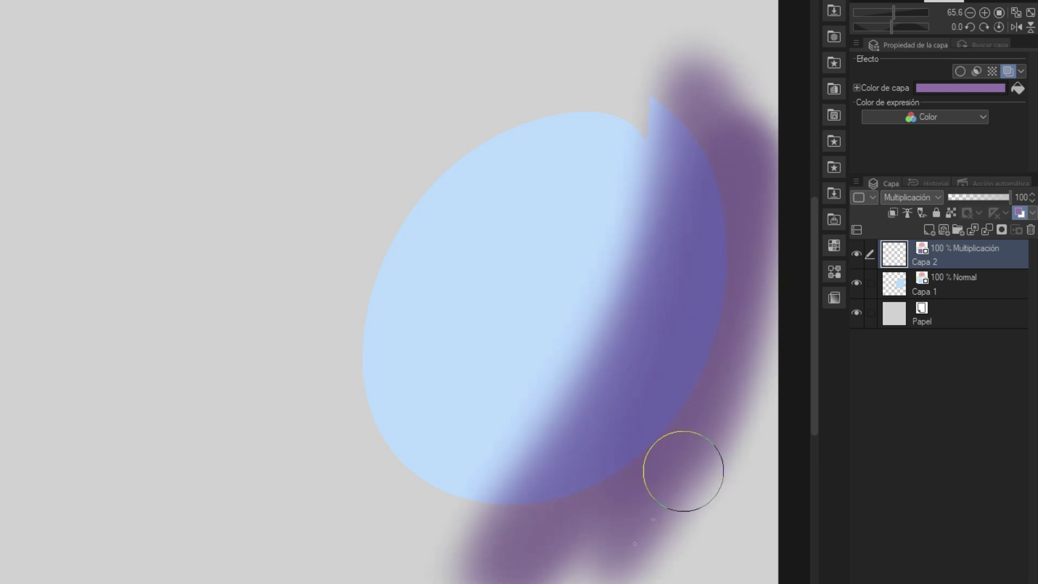
{"action": "mouse_move", "coordinate": [736, 380]}
{"action": "left_mouse_down"}
{"action": "mouse_move", "coordinate": [722, 360]}
{"action": "mouse_move", "coordinate": [726, 367]}
{"action": "left_mouse_up"}
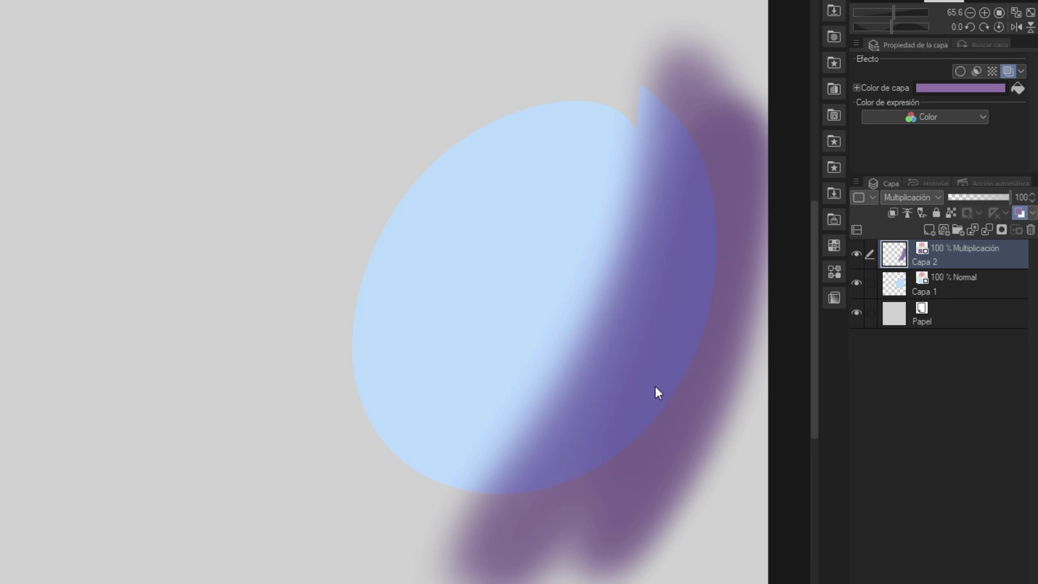
{"action": "left_click", "coordinate": [928, 231]}
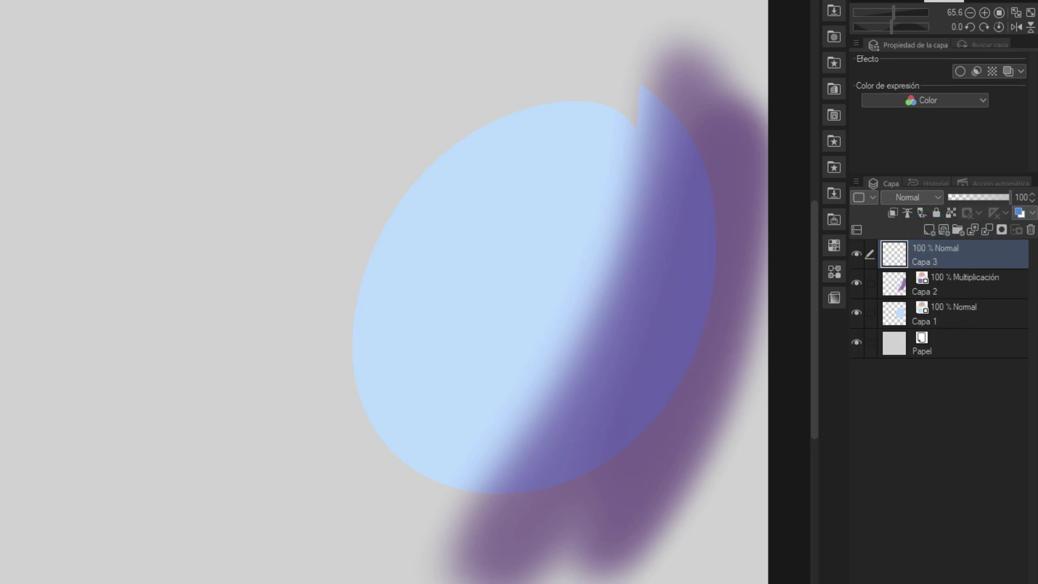
Sample the canvas purples in colour settings, cancel, and delete the unused Capa 3
{"action": "left_click", "coordinate": [56, 322]}
{"action": "left_click_drag", "start_coordinate": [658, 132], "coordinate": [573, 5]}
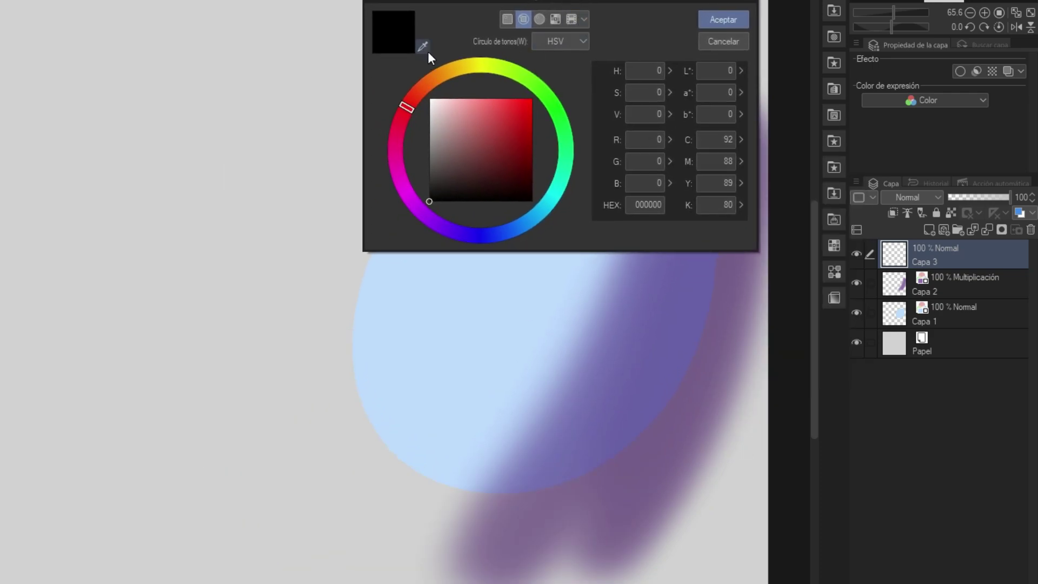
{"action": "left_click", "coordinate": [418, 54]}
{"action": "left_click", "coordinate": [658, 357]}
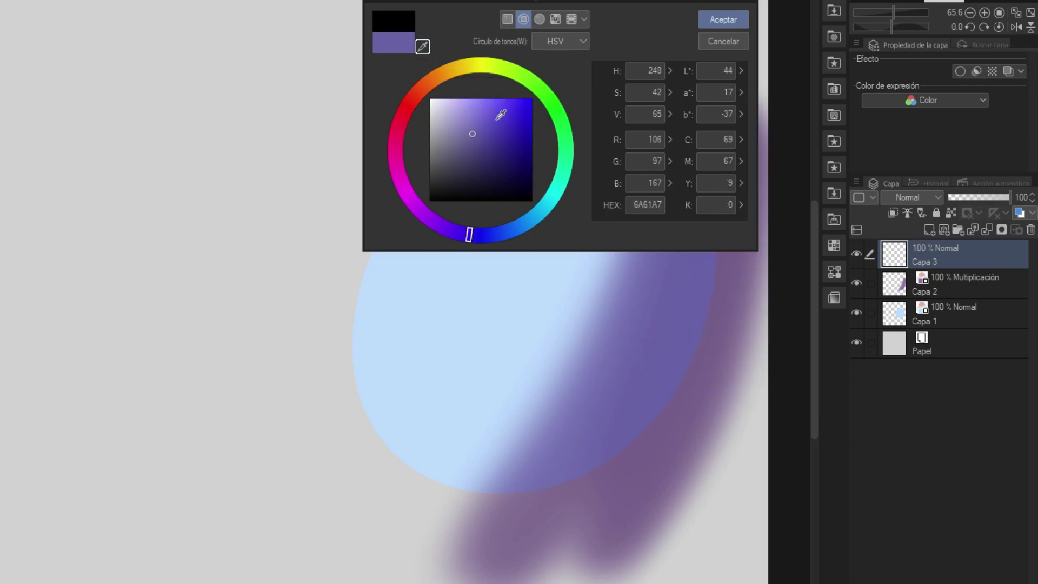
{"action": "left_click", "coordinate": [423, 46]}
{"action": "left_click", "coordinate": [692, 409]}
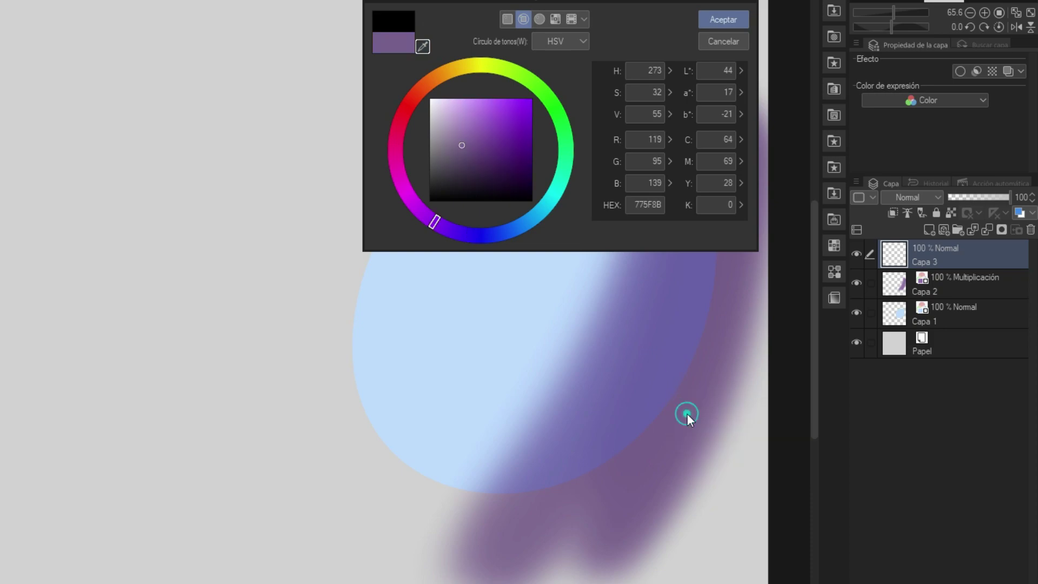
{"action": "left_click", "coordinate": [724, 43]}
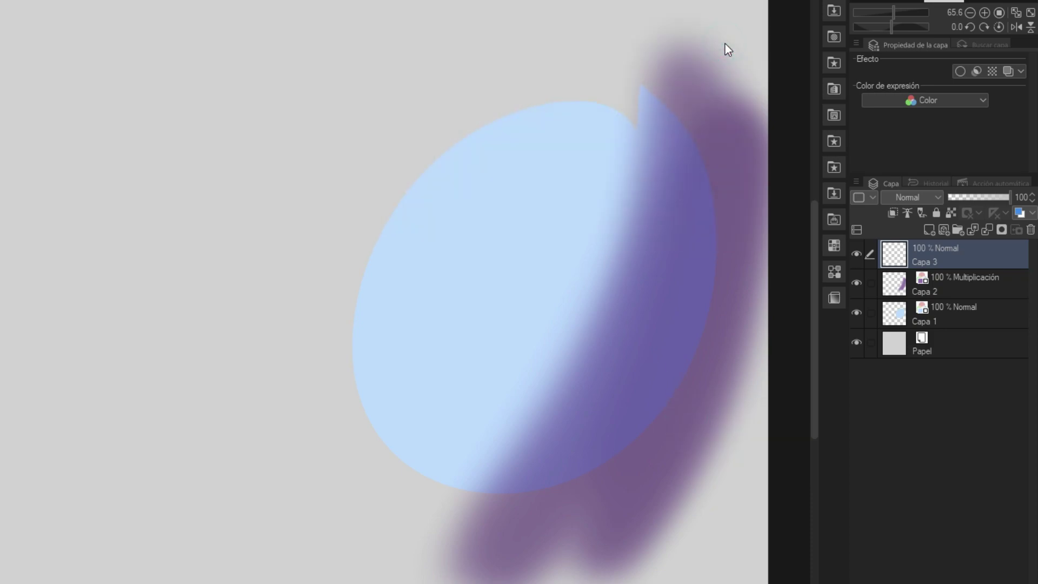
{"action": "left_click", "coordinate": [1030, 230]}
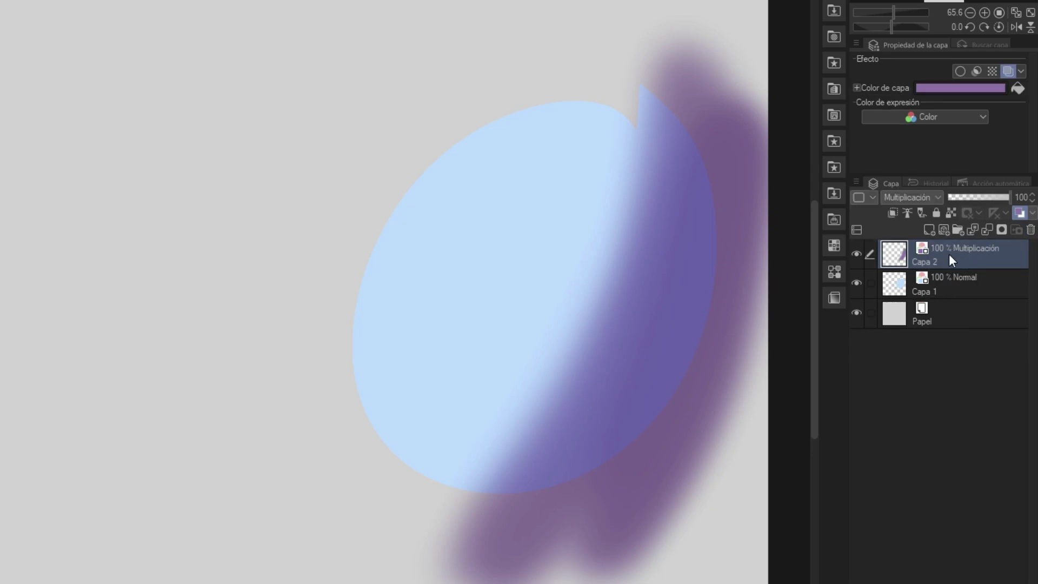
Clip Capa 2 to the blue shape below and lower its opacity to 43%
{"action": "left_click", "coordinate": [941, 281]}
{"action": "left_click", "coordinate": [968, 248]}
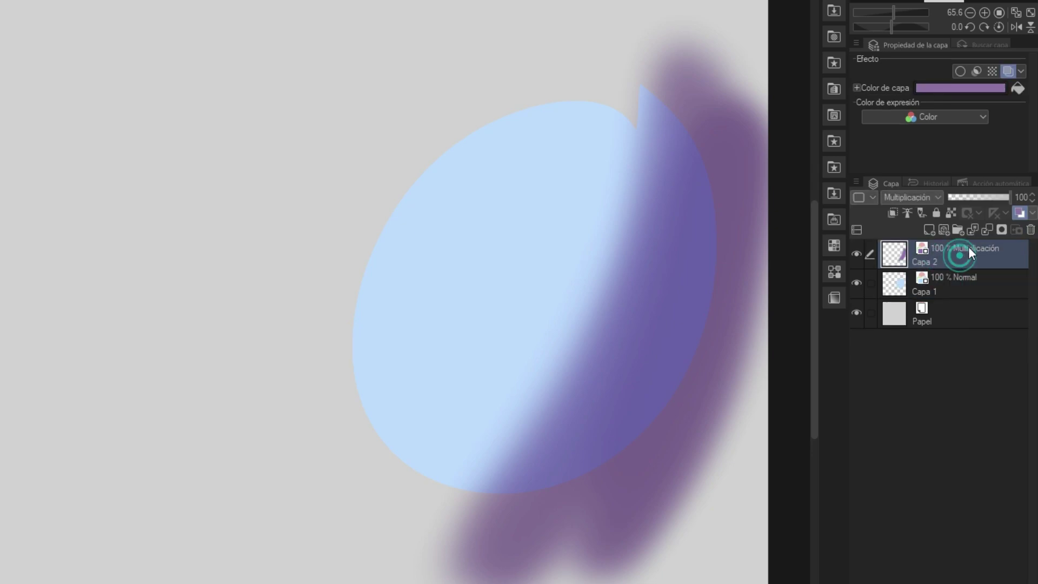
{"action": "left_click", "coordinate": [894, 212]}
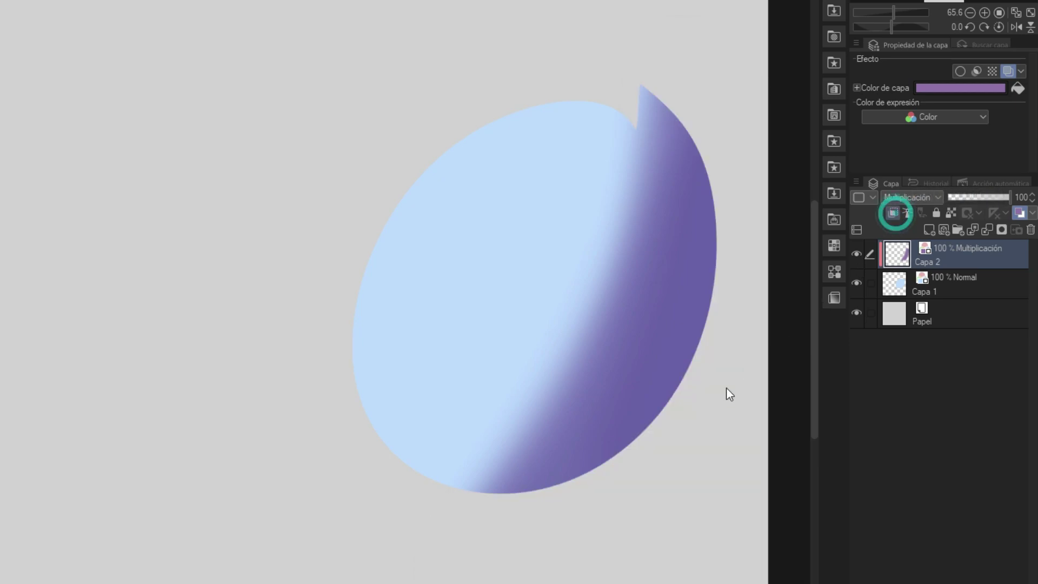
{"action": "left_click", "coordinate": [656, 384]}
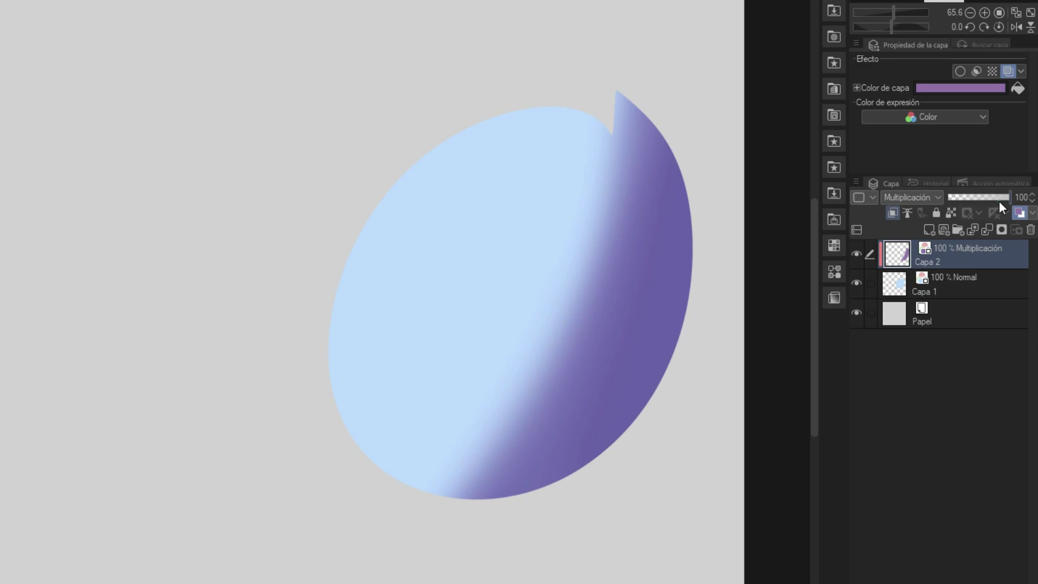
{"action": "left_click_drag", "start_coordinate": [999, 201], "coordinate": [975, 200]}
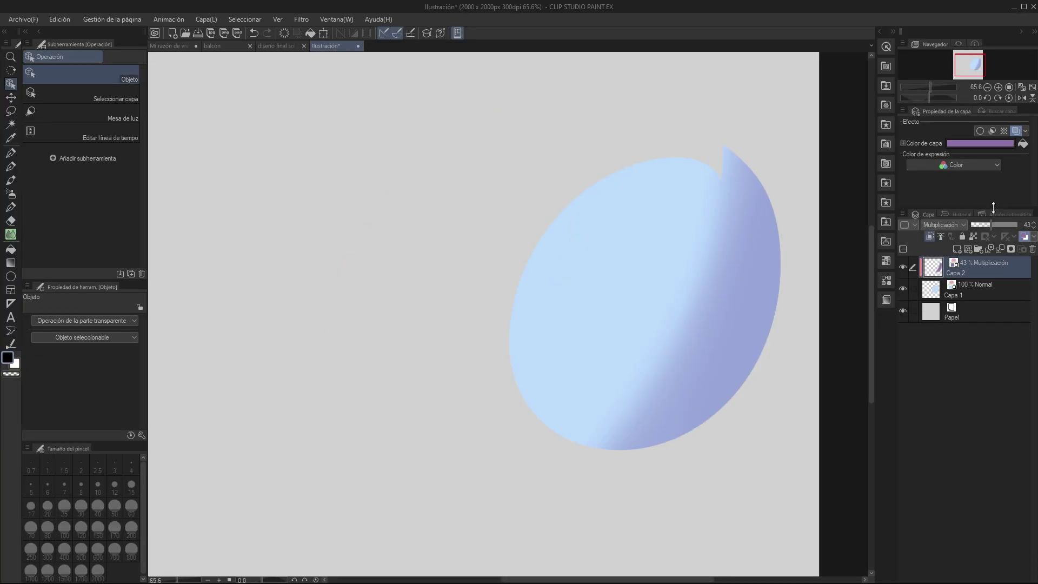
Flip through the balcón and Mi razón de vivir tabs, ending on diseño final sol y luna
{"action": "left_click", "coordinate": [285, 46]}
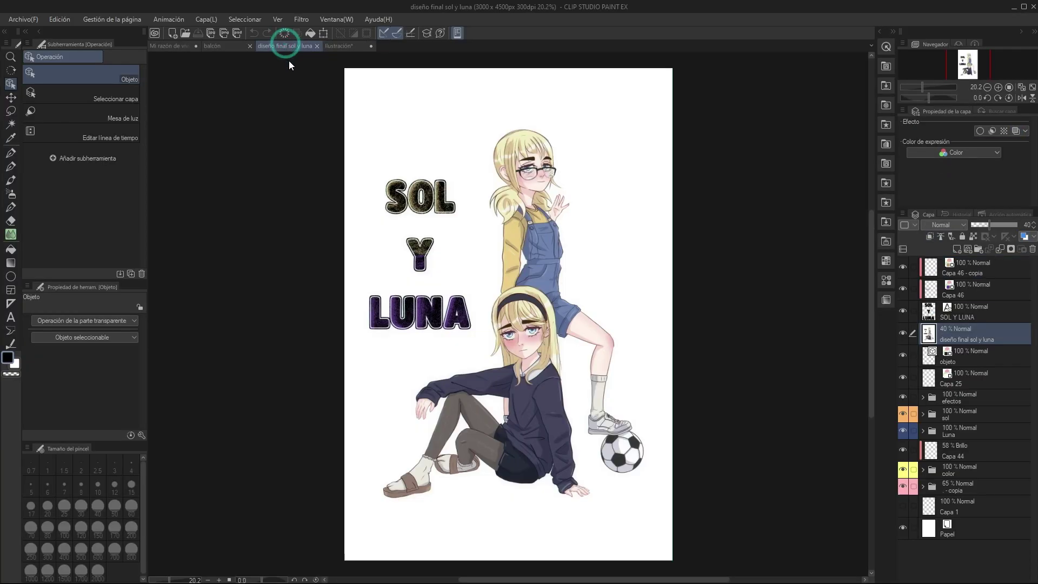
{"action": "left_click", "coordinate": [230, 47]}
{"action": "left_click", "coordinate": [177, 45]}
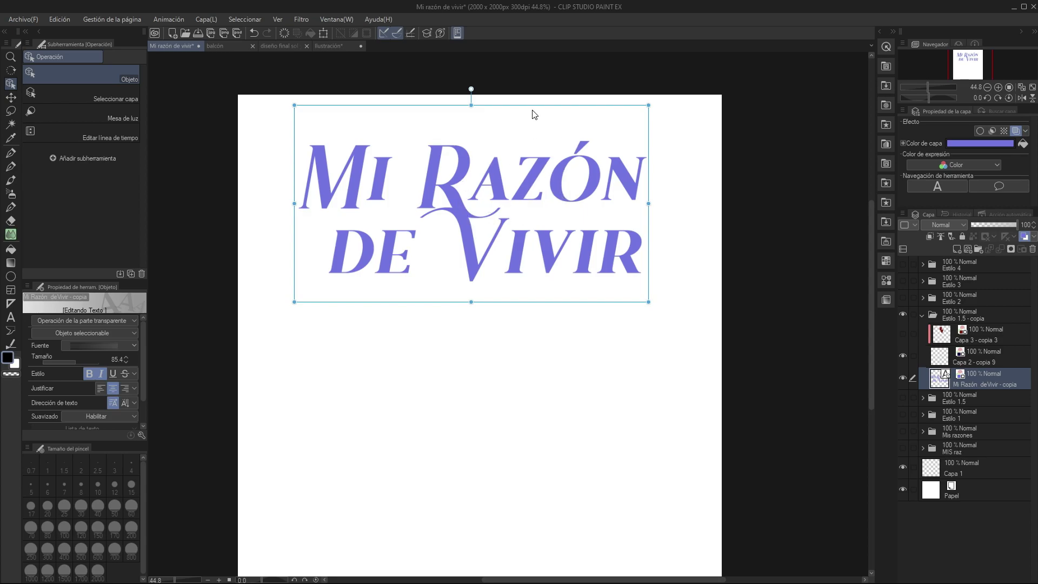
{"action": "left_click", "coordinate": [215, 46]}
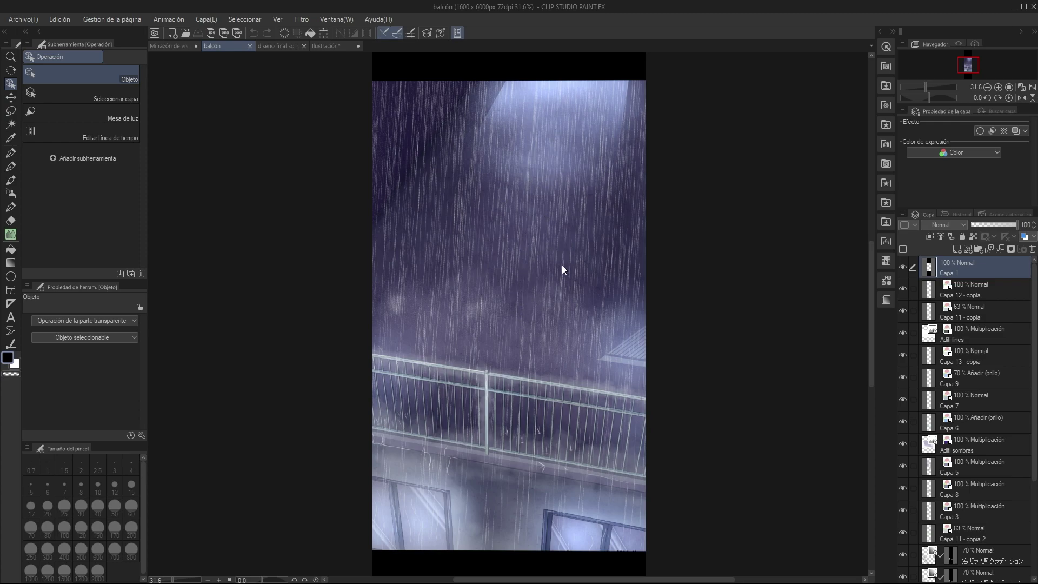
{"action": "left_click", "coordinate": [270, 45]}
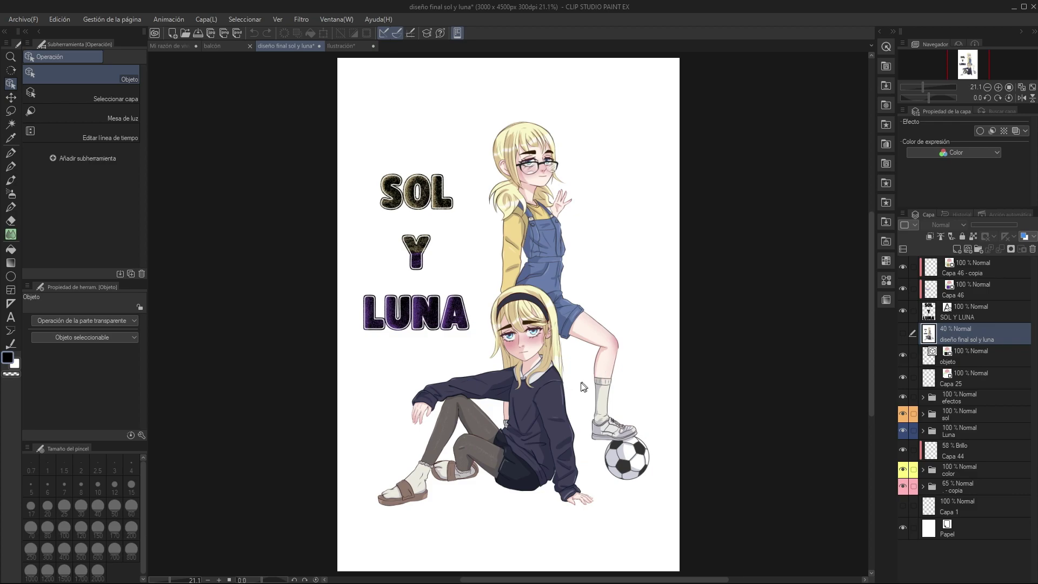
Zoom in on the girls' faces and around the seated girl
{"action": "key", "text": "/"}
{"action": "left_click", "coordinate": [554, 365]}
{"action": "left_click_drag", "start_coordinate": [554, 366], "coordinate": [603, 319]}
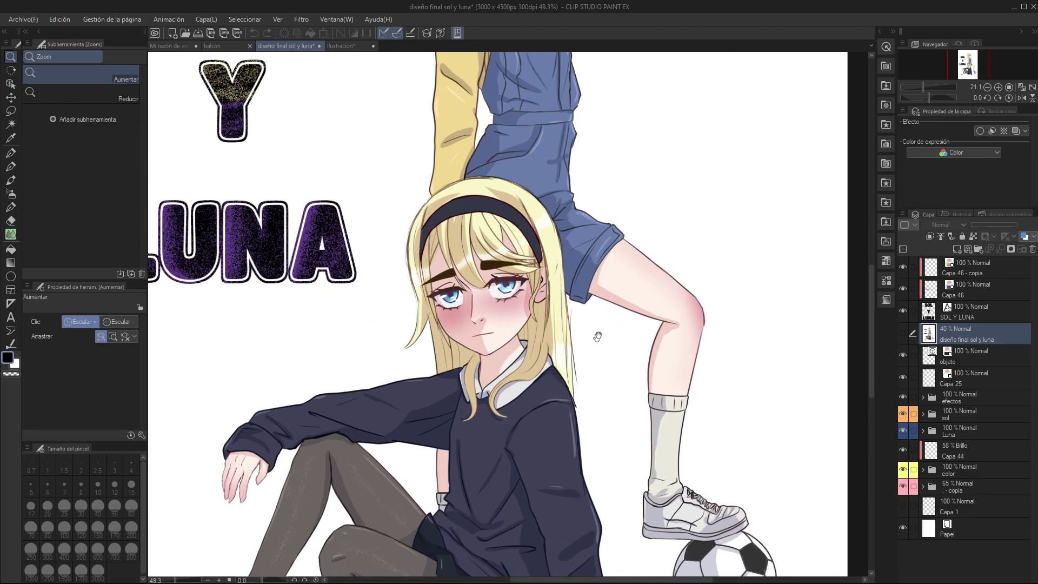
{"action": "mouse_move", "coordinate": [557, 181]}
{"action": "left_mouse_down"}
{"action": "mouse_move", "coordinate": [559, 267]}
{"action": "mouse_move", "coordinate": [626, 341]}
{"action": "left_mouse_up"}
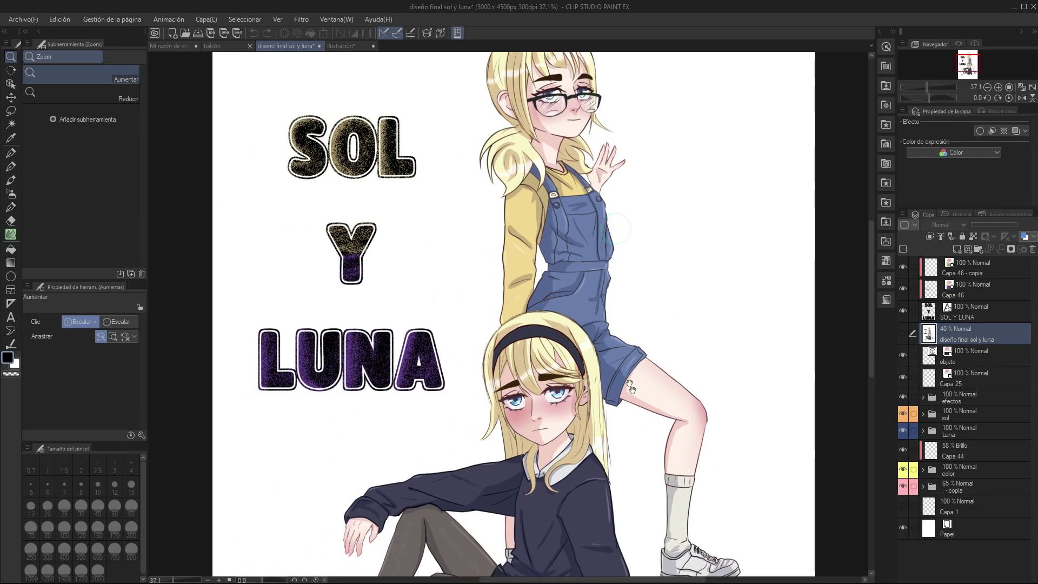
{"action": "left_click_drag", "start_coordinate": [590, 304], "coordinate": [572, 229]}
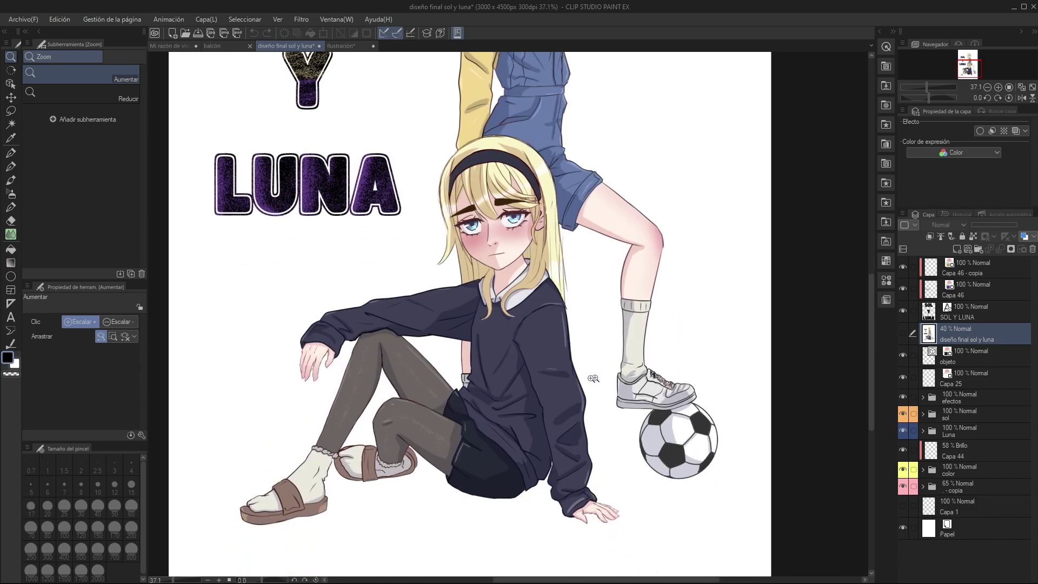
{"action": "left_click_drag", "start_coordinate": [568, 375], "coordinate": [630, 364]}
Select the sweater's shading layer Capa 39 from the artwork, find it in ropa, and hide it
{"action": "key", "text": "o"}
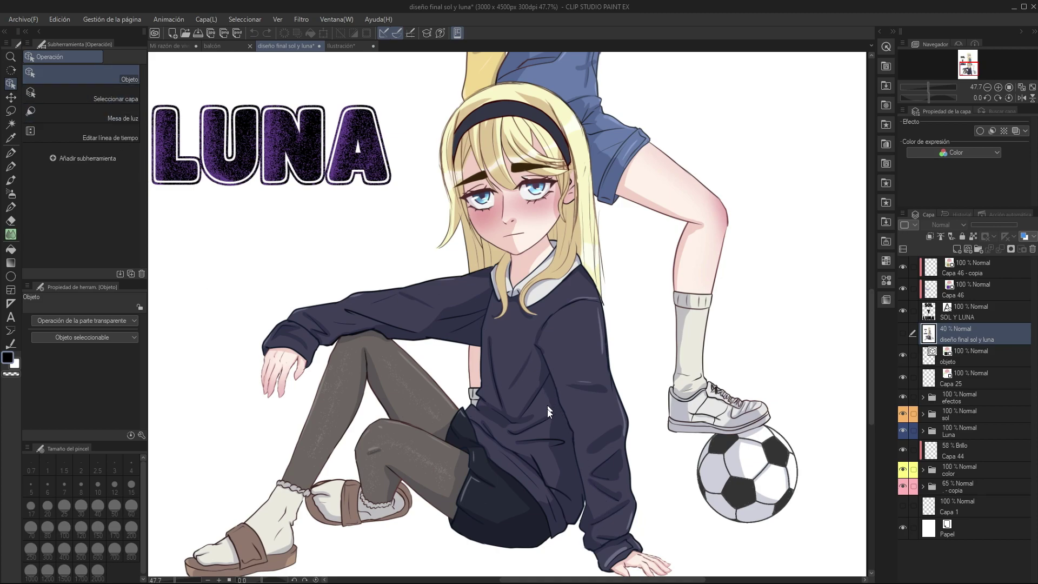
{"action": "left_click", "coordinate": [560, 429]}
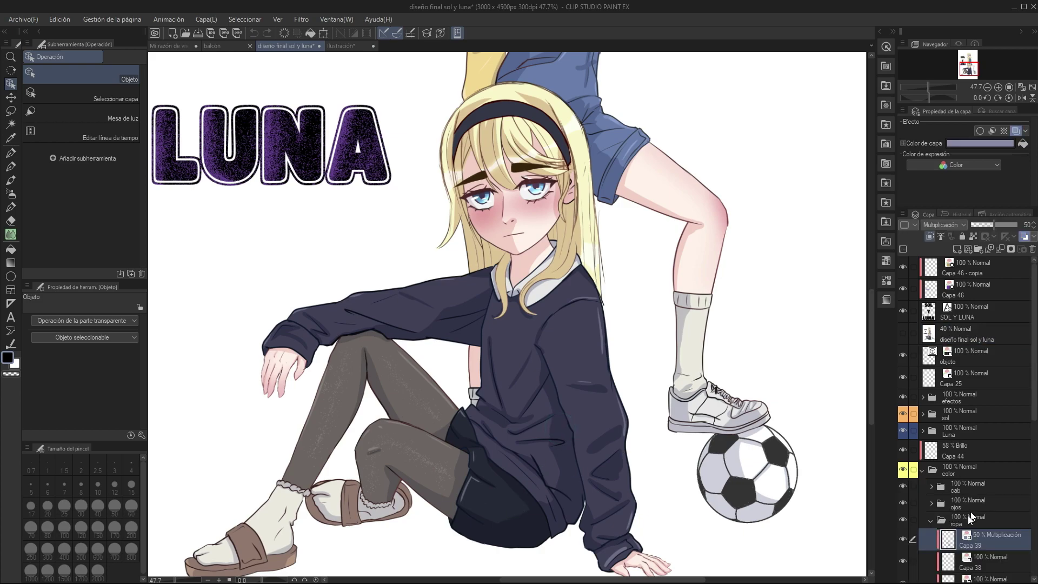
{"action": "scroll", "coordinate": [973, 503], "scroll_direction": "down", "scroll_amount": 3}
{"action": "scroll", "coordinate": [973, 503], "scroll_direction": "down", "scroll_amount": 3}
{"action": "scroll", "coordinate": [973, 486], "scroll_direction": "down", "scroll_amount": 2}
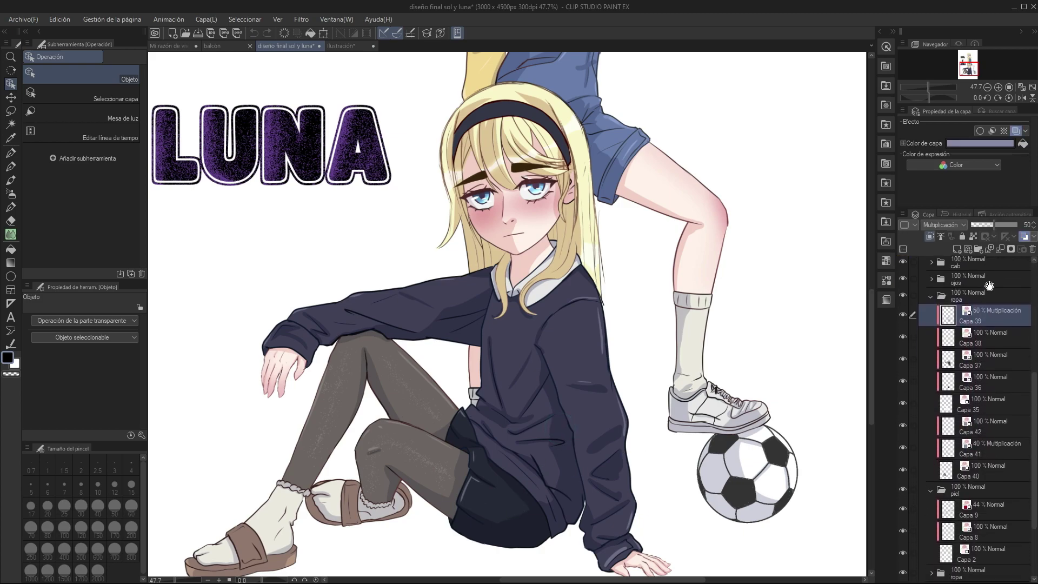
{"action": "scroll", "coordinate": [978, 432], "scroll_direction": "down", "scroll_amount": 2}
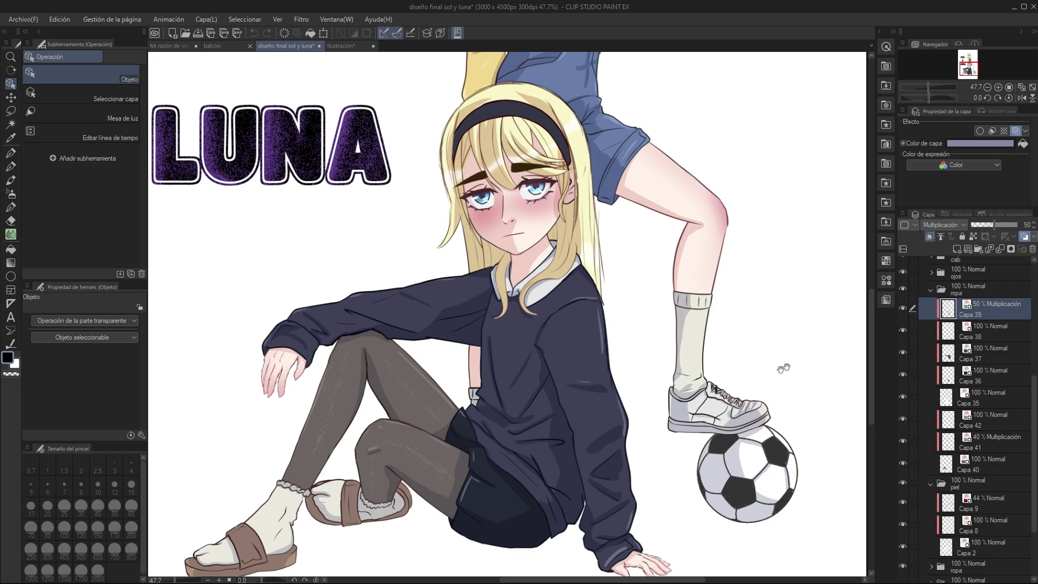
{"action": "mouse_move", "coordinate": [784, 365]}
{"action": "left_mouse_down"}
{"action": "mouse_move", "coordinate": [823, 385]}
{"action": "mouse_move", "coordinate": [894, 384]}
{"action": "left_mouse_up"}
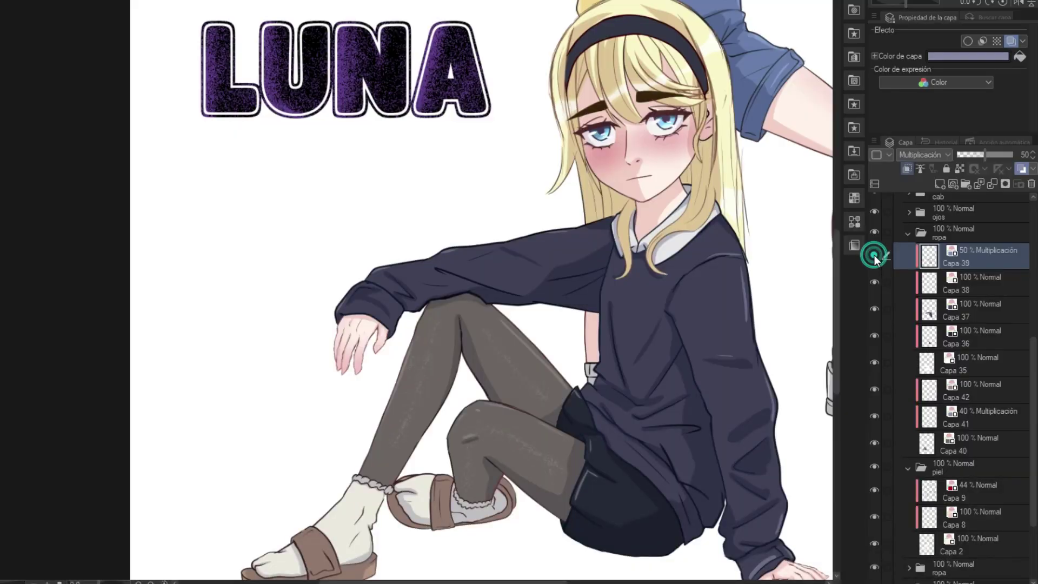
{"action": "left_click", "coordinate": [874, 255]}
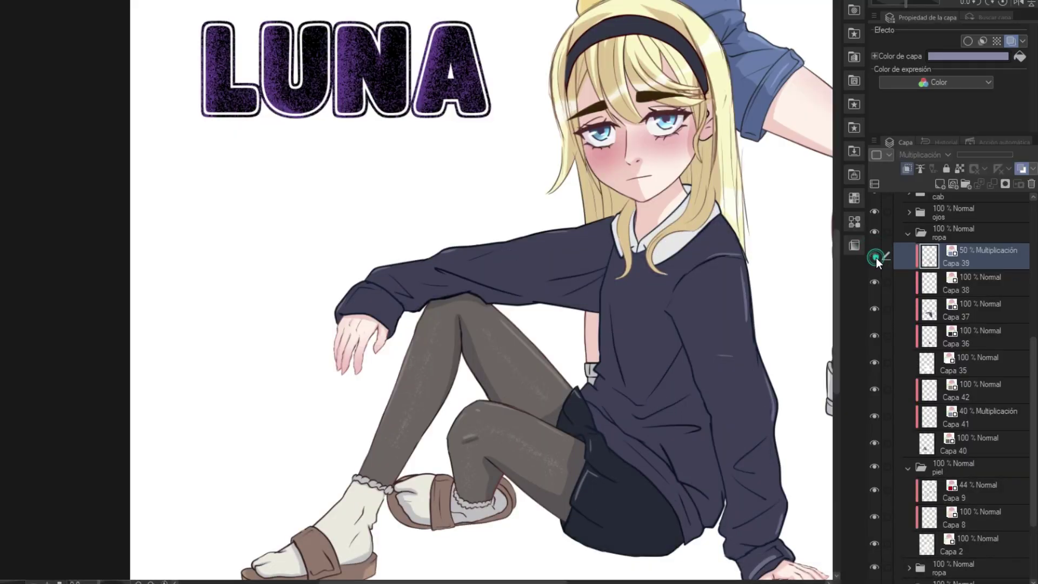
{"action": "left_click", "coordinate": [877, 258]}
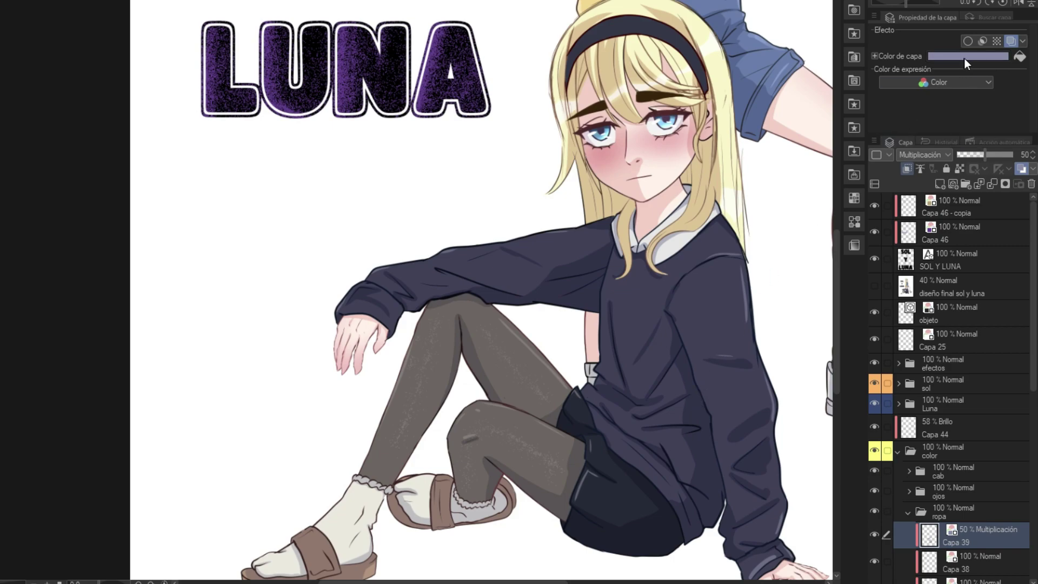
{"action": "left_click", "coordinate": [940, 157]}
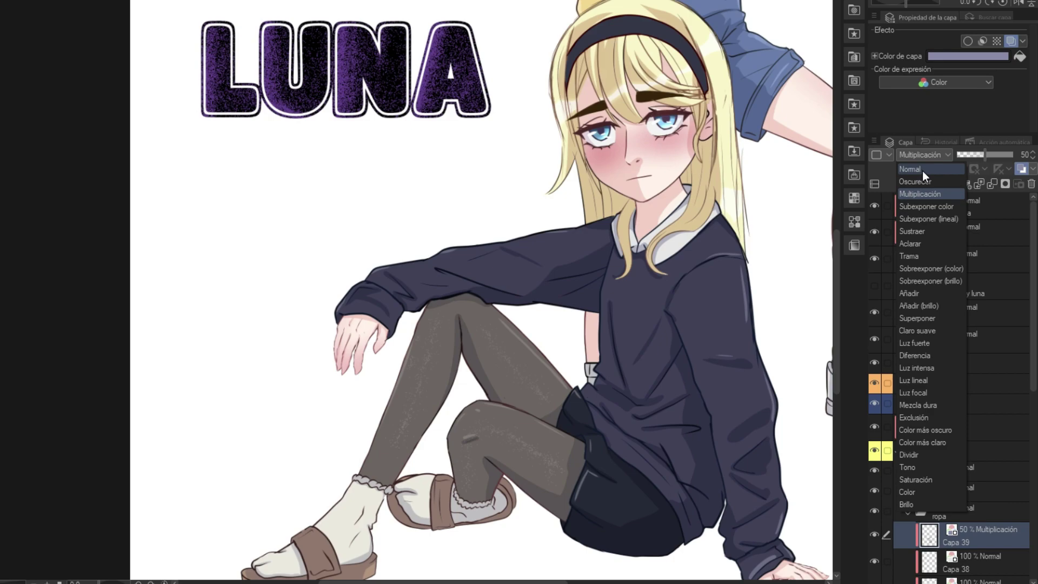
{"action": "left_click", "coordinate": [923, 170]}
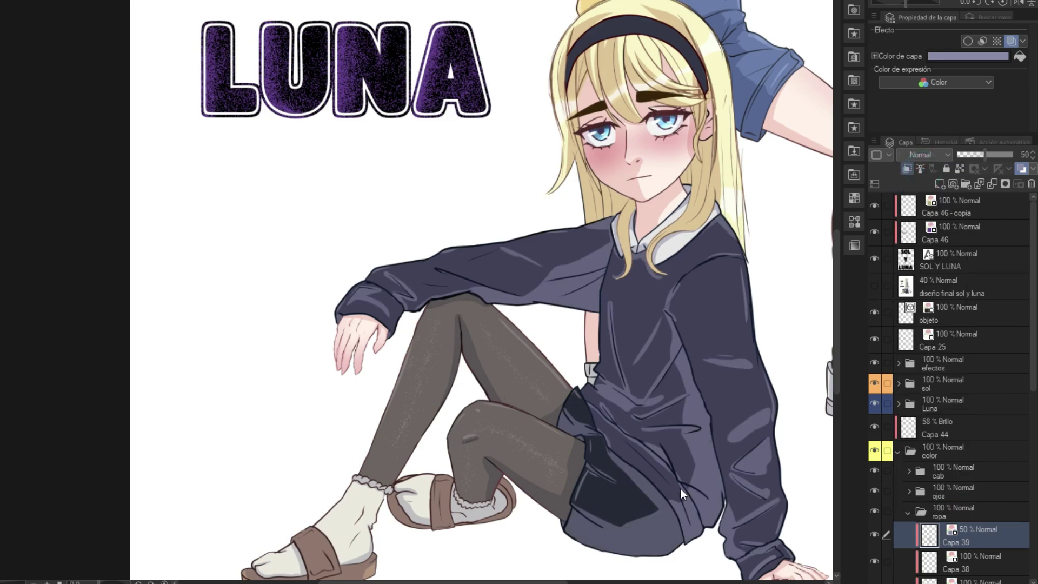
{"action": "left_click", "coordinate": [927, 155]}
{"action": "left_click", "coordinate": [936, 214]}
{"action": "left_click", "coordinate": [954, 57]}
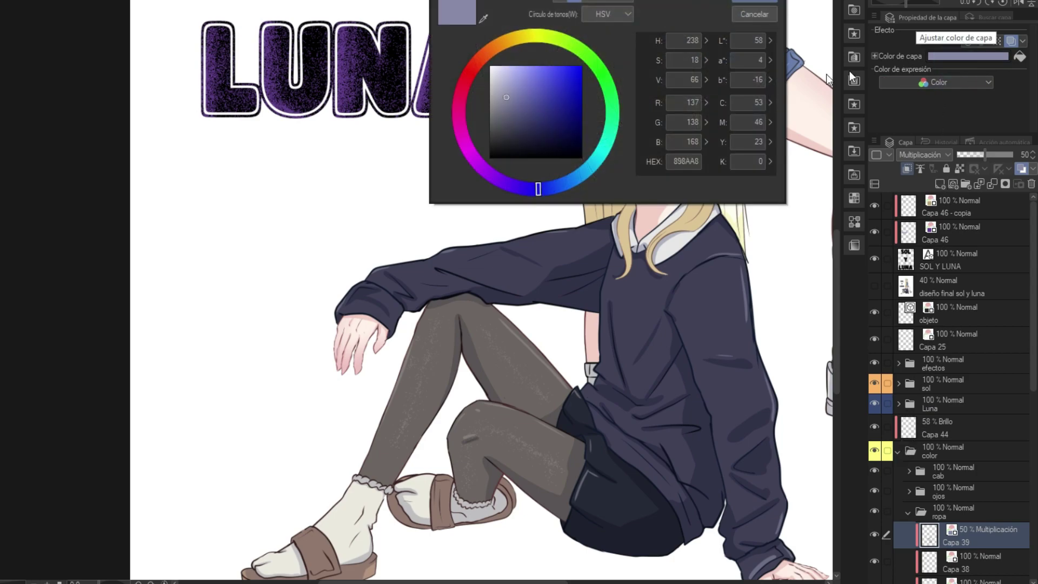
{"action": "left_click", "coordinate": [751, 16]}
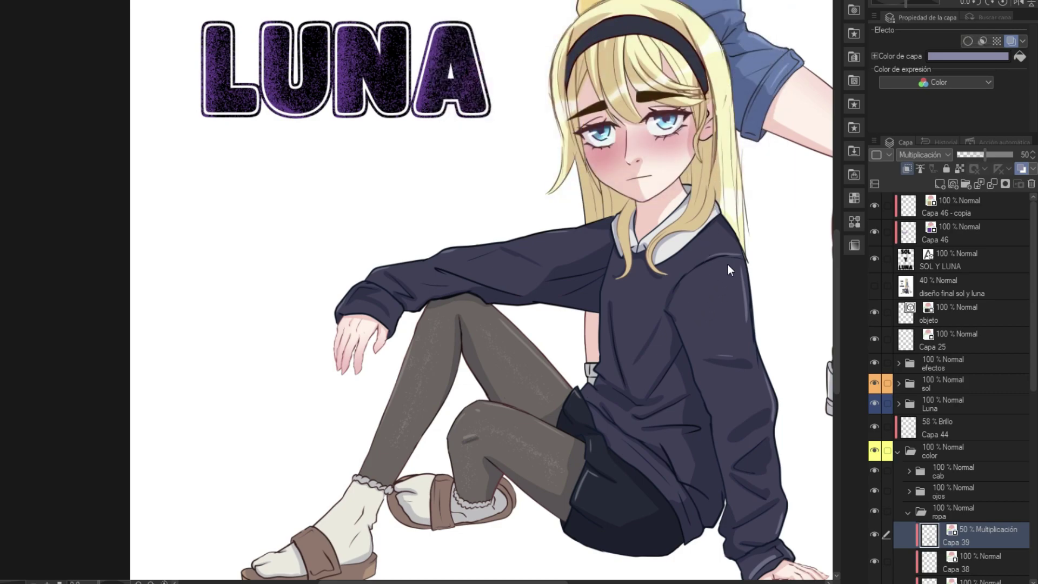
{"action": "scroll", "coordinate": [973, 411], "scroll_direction": "down", "scroll_amount": 3}
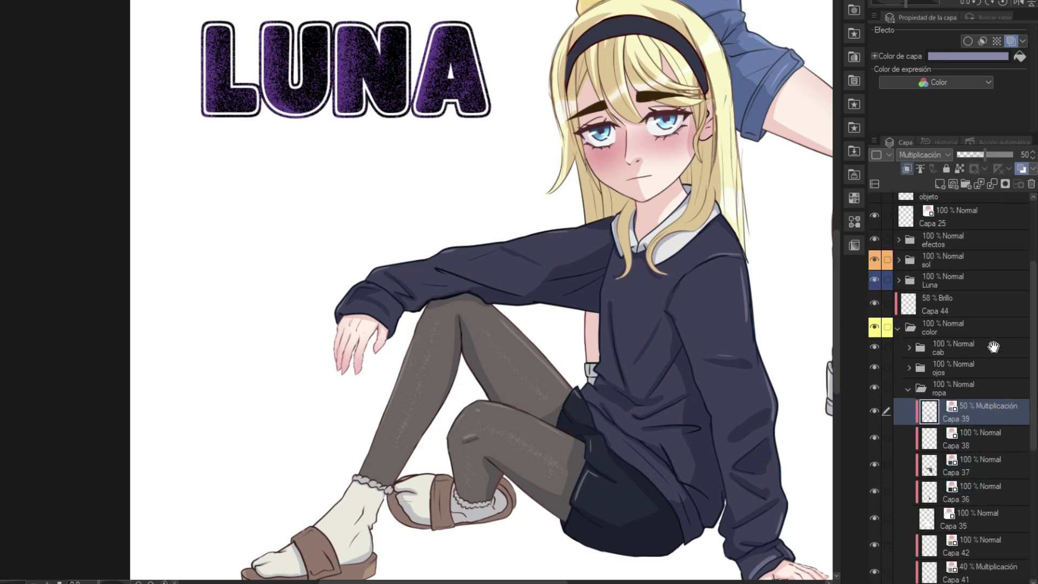
{"action": "scroll", "coordinate": [991, 324], "scroll_direction": "down", "scroll_amount": 2}
{"action": "scroll", "coordinate": [990, 314], "scroll_direction": "down", "scroll_amount": 1}
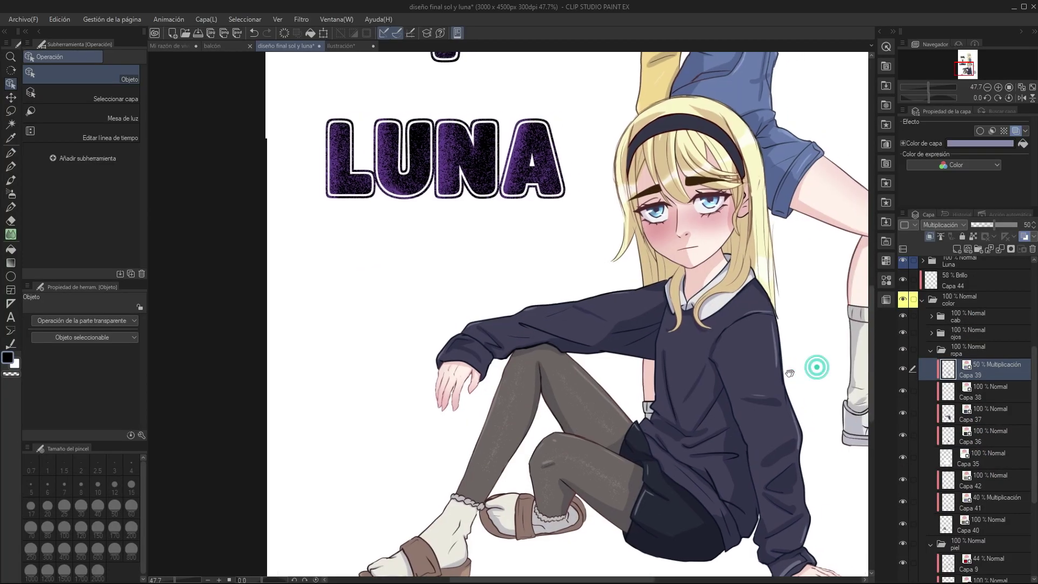
Select the overalls shading layer Capa 26 and toggle its visibility off and on
{"action": "scroll", "coordinate": [815, 364], "scroll_direction": "right", "scroll_amount": 3}
{"action": "scroll", "coordinate": [721, 303], "scroll_direction": "up", "scroll_amount": 5}
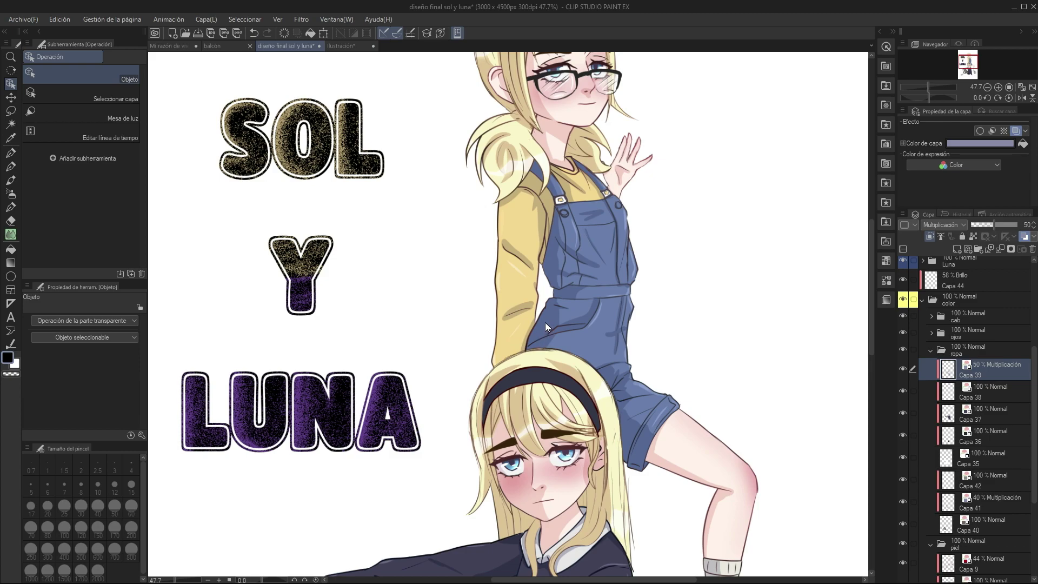
{"action": "left_click", "coordinate": [545, 327]}
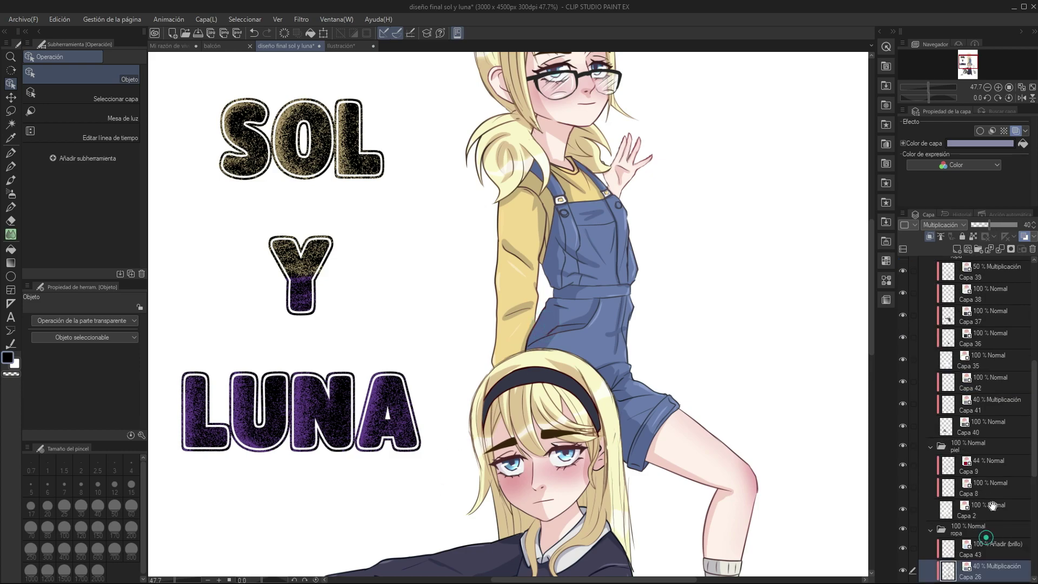
{"action": "scroll", "coordinate": [992, 506], "scroll_direction": "down", "scroll_amount": 10}
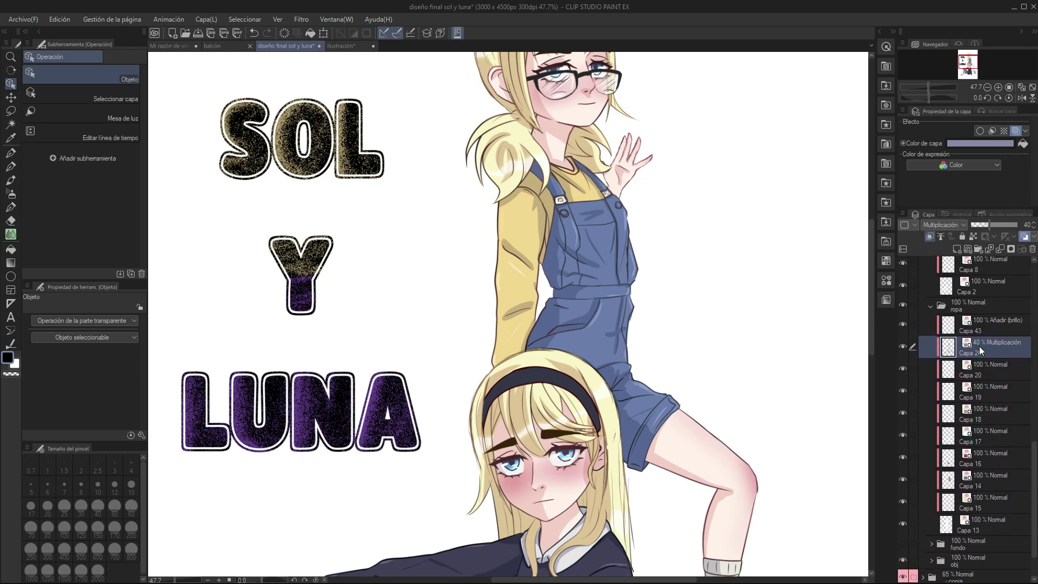
{"action": "scroll", "coordinate": [642, 250], "scroll_direction": "up", "scroll_amount": 3}
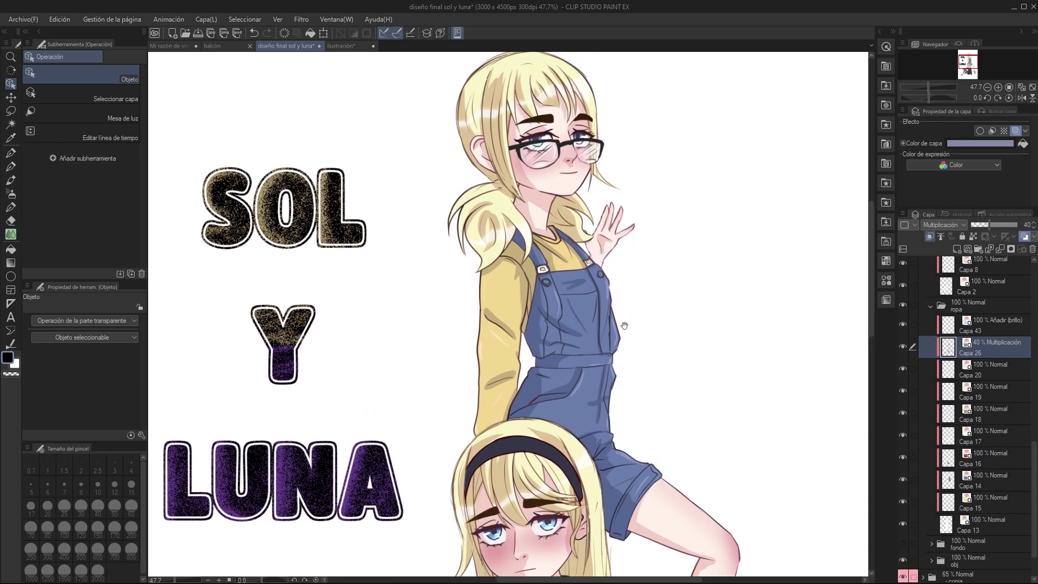
{"action": "left_click", "coordinate": [903, 347]}
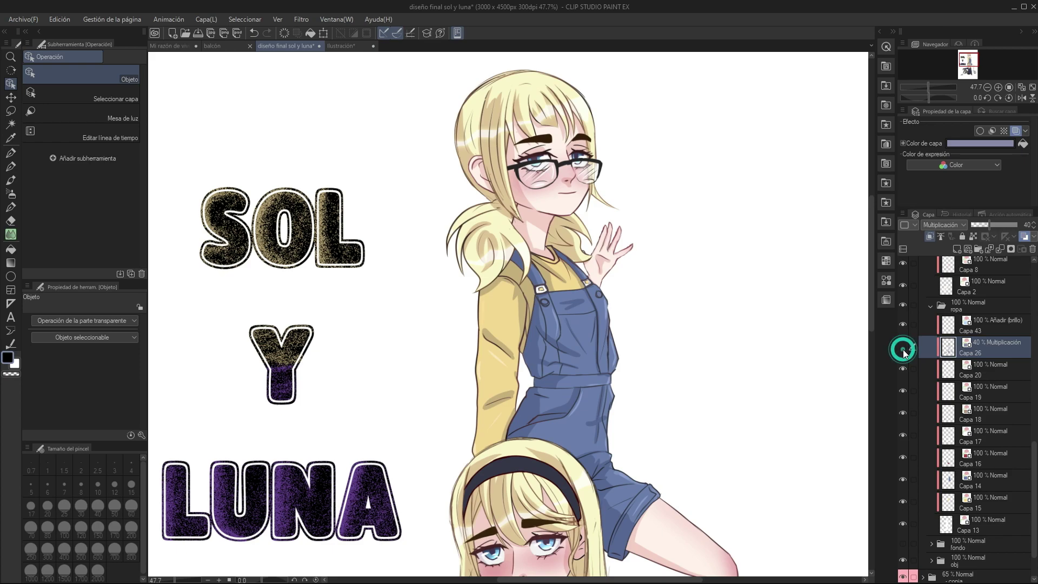
{"action": "left_click", "coordinate": [903, 346]}
Zoom in on the overalls and toggle Capa 26's layer colour off and on
{"action": "key", "text": "b"}
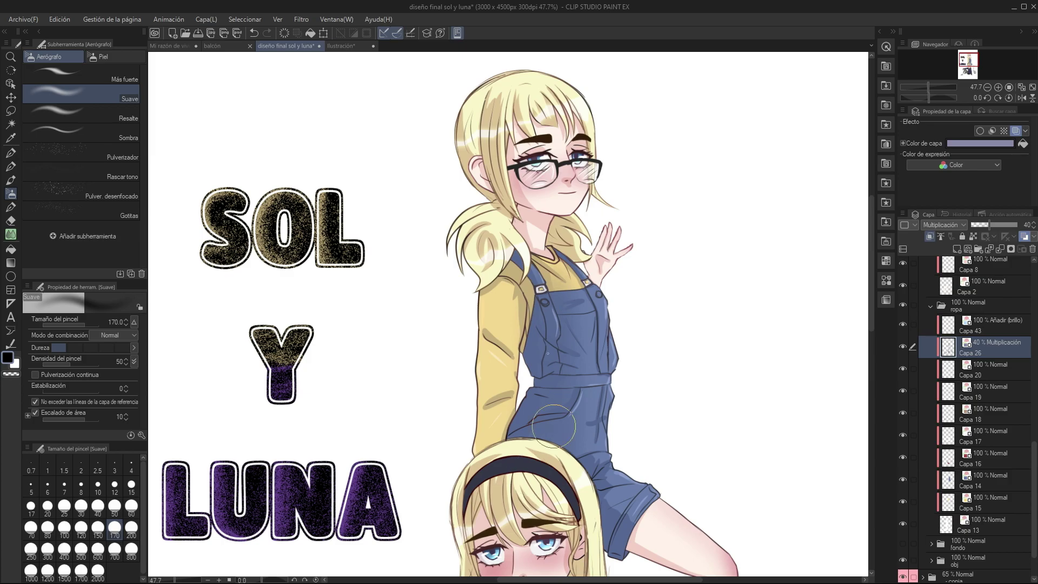
{"action": "key", "text": "ctrl+0"}
{"action": "key", "text": "slash"}
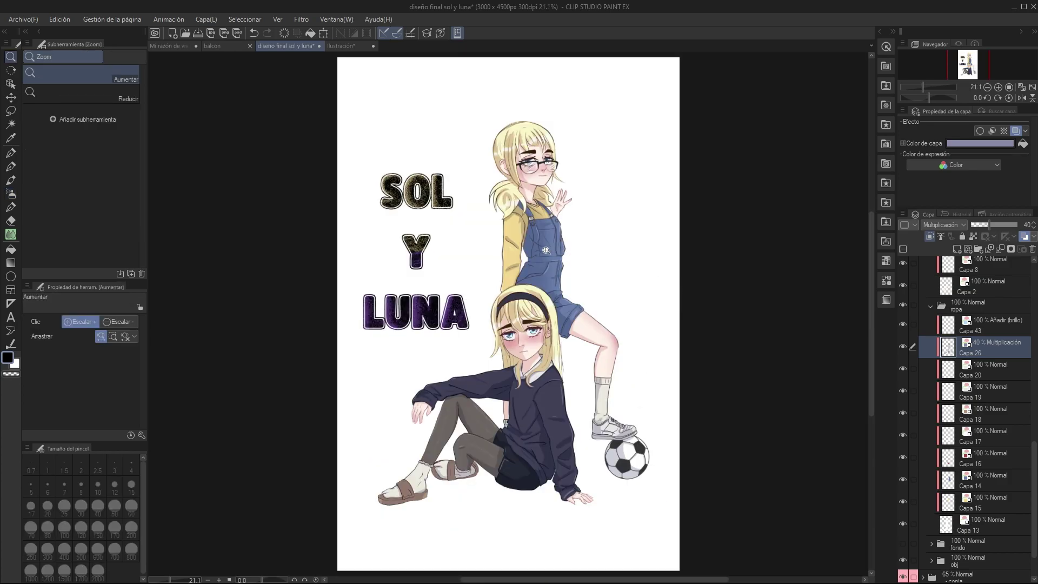
{"action": "left_click", "coordinate": [546, 250]}
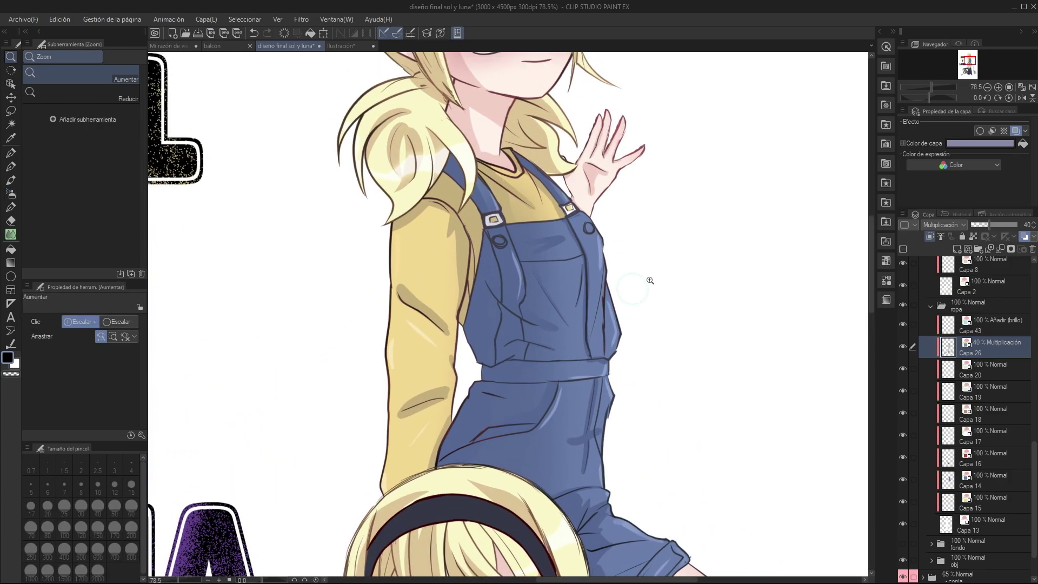
{"action": "left_click", "coordinate": [1024, 236]}
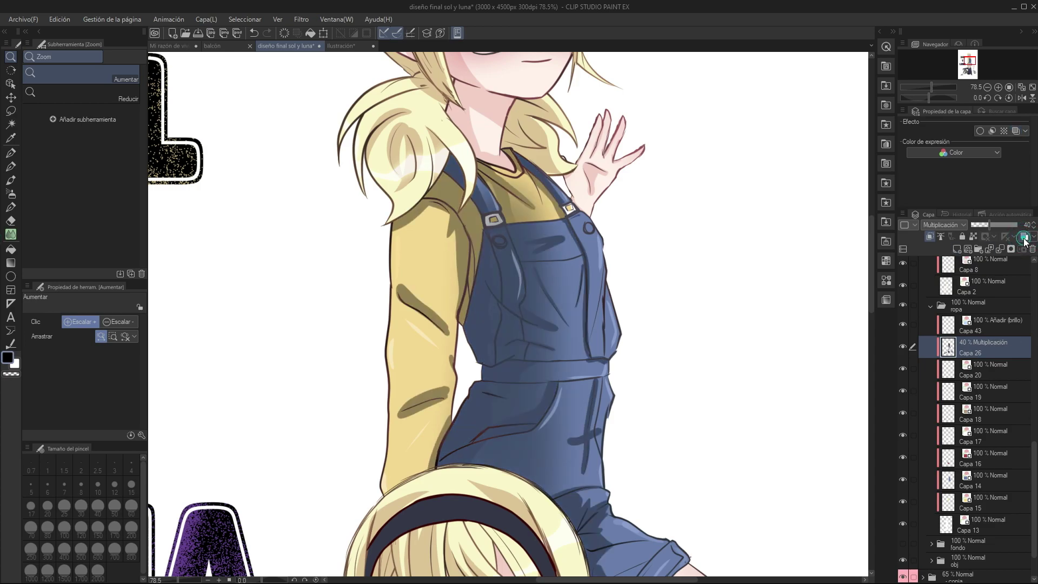
{"action": "left_click", "coordinate": [1023, 236]}
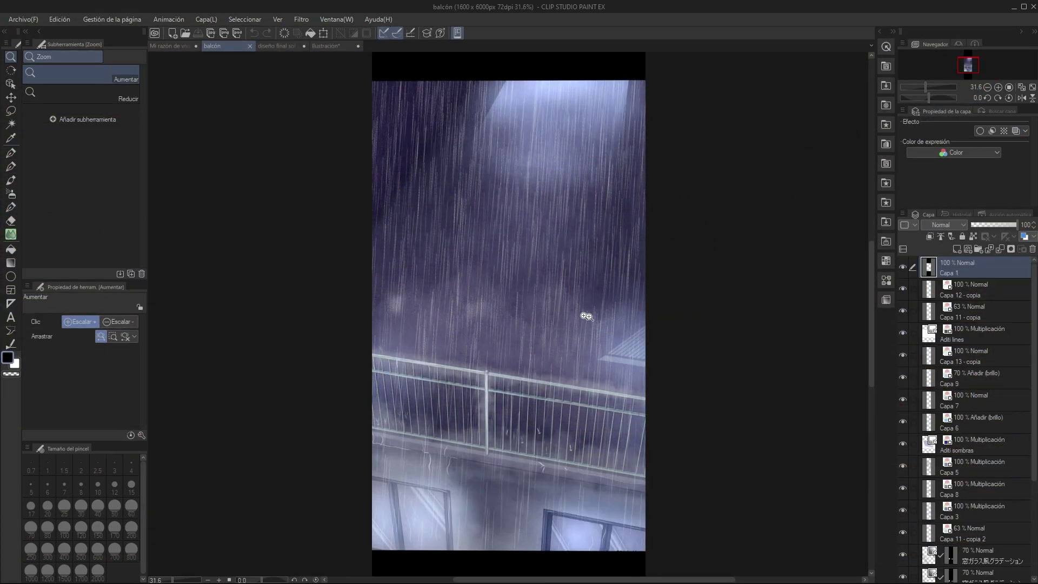
Hide the Capa 12 - copia and Capa 11 - copia rain layers on the balcony scene
{"action": "left_click", "coordinate": [572, 296]}
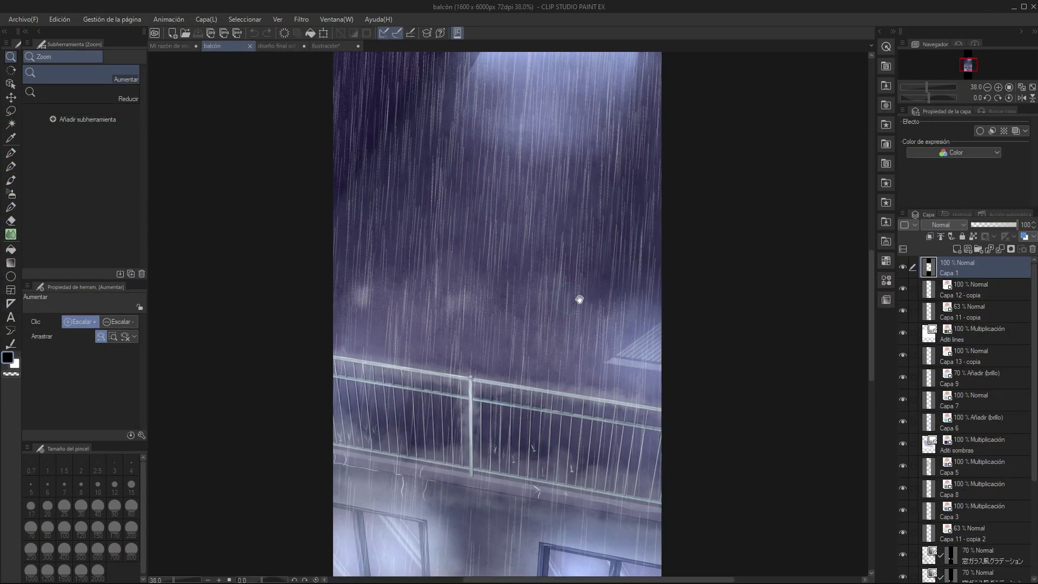
{"action": "left_click_drag", "start_coordinate": [580, 299], "coordinate": [591, 295]}
{"action": "scroll", "coordinate": [588, 294], "scroll_direction": "down", "scroll_amount": 1}
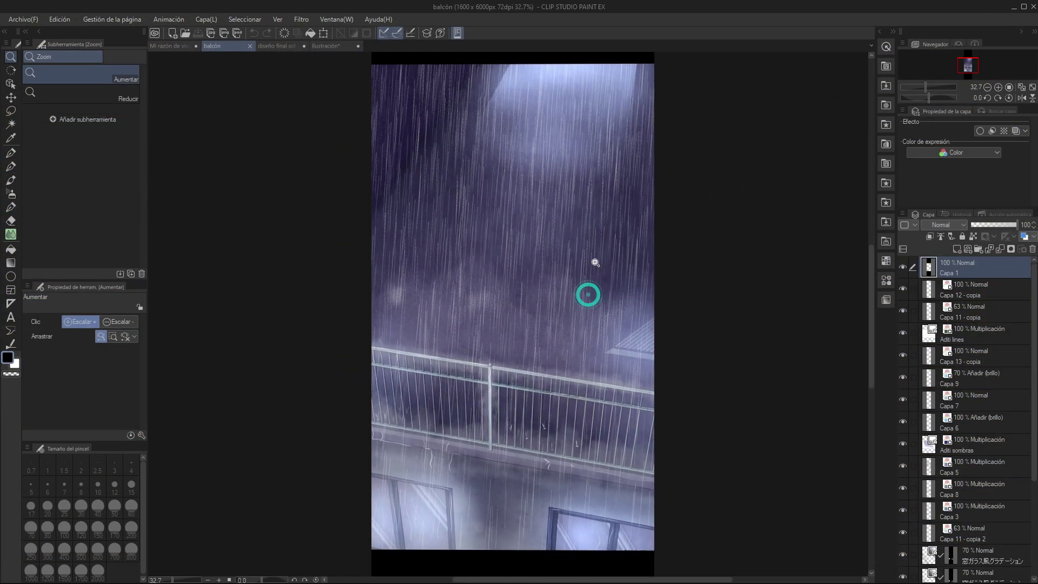
{"action": "left_click", "coordinate": [902, 289]}
{"action": "left_click", "coordinate": [904, 311]}
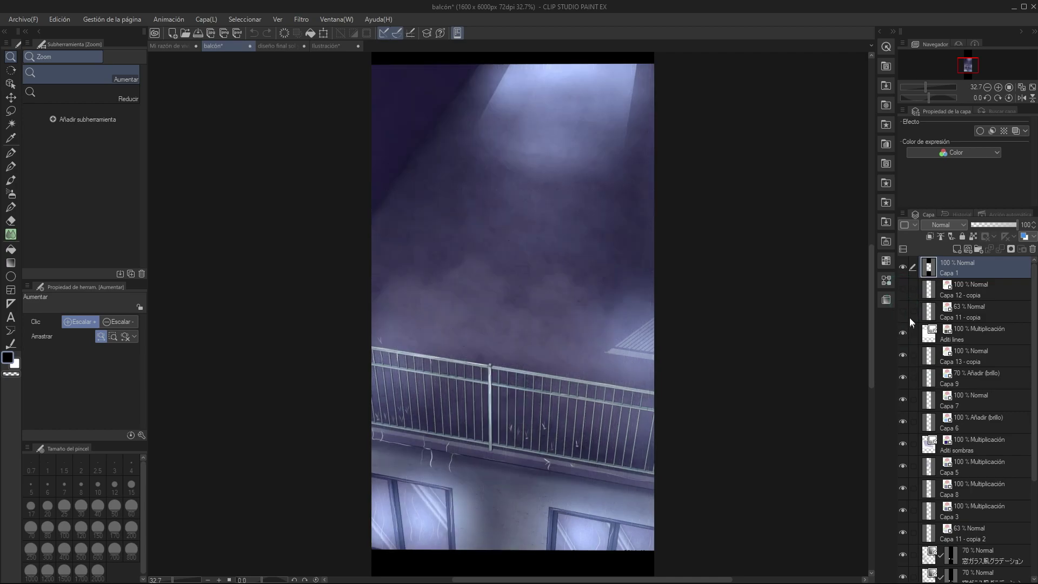
{"action": "scroll", "coordinate": [586, 405], "scroll_direction": "down", "scroll_amount": 2}
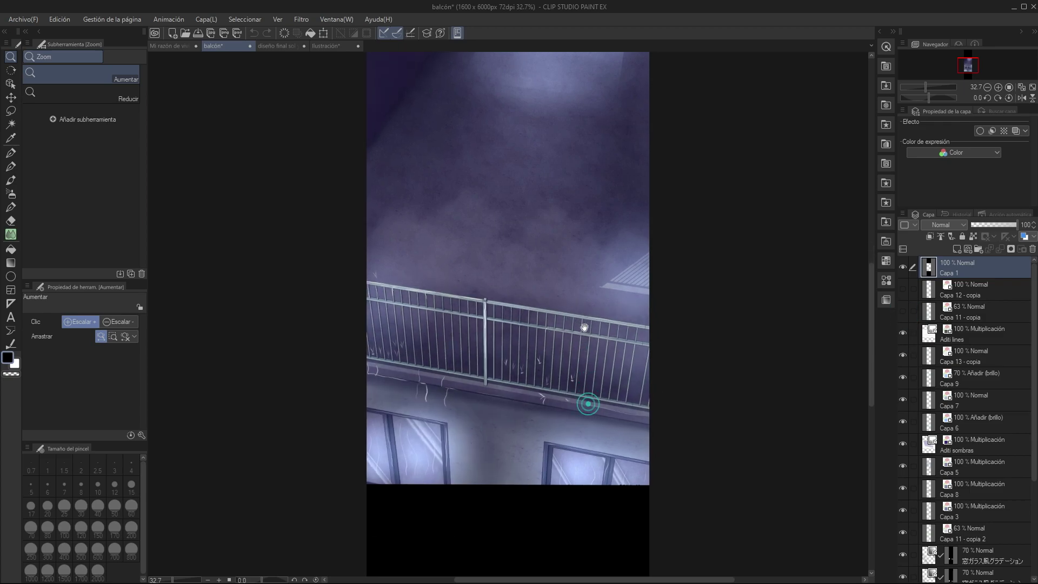
{"action": "left_click", "coordinate": [593, 313]}
{"action": "scroll", "coordinate": [594, 305], "scroll_direction": "up", "scroll_amount": 2}
{"action": "left_click", "coordinate": [597, 301], "text": "alt"}
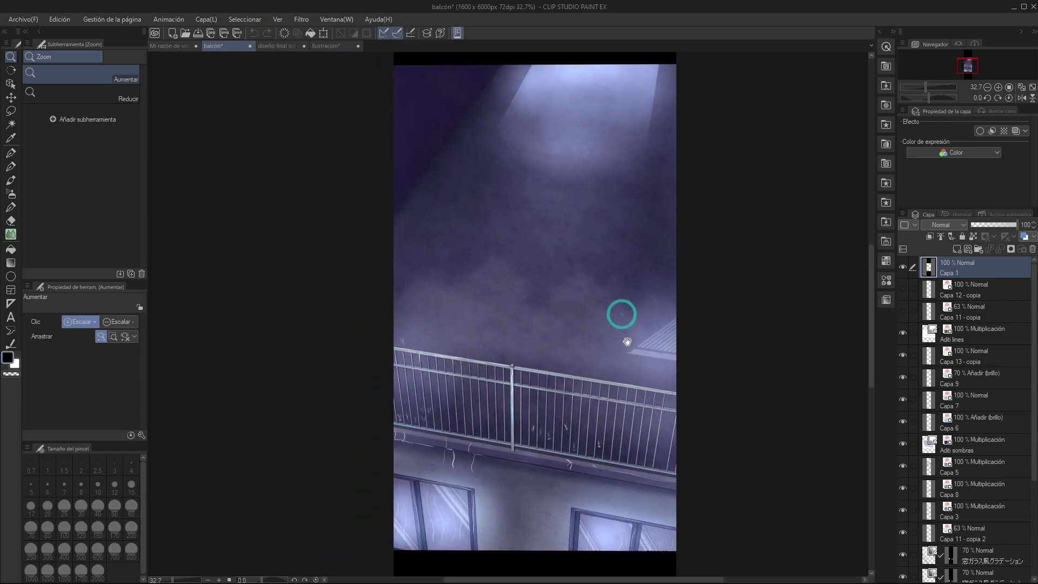
{"action": "left_click_drag", "start_coordinate": [724, 351], "coordinate": [809, 338]}
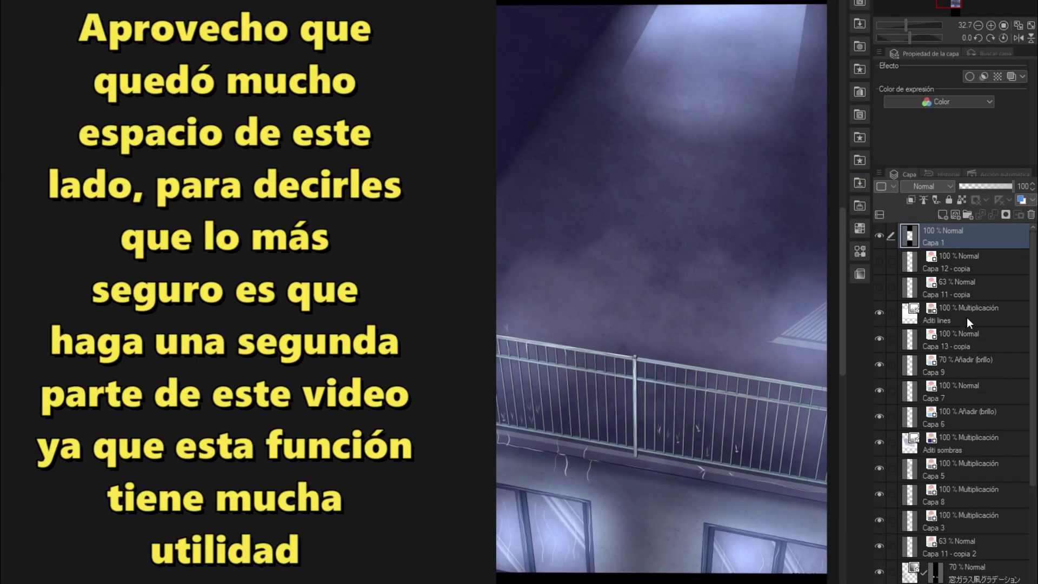
{"action": "left_click", "coordinate": [984, 443]}
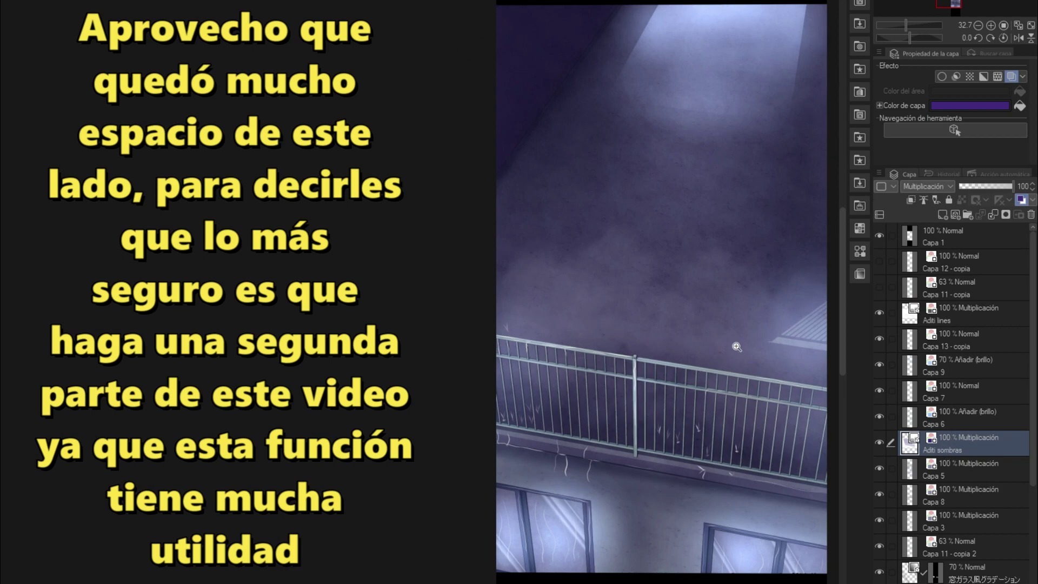
{"action": "left_click", "coordinate": [879, 443]}
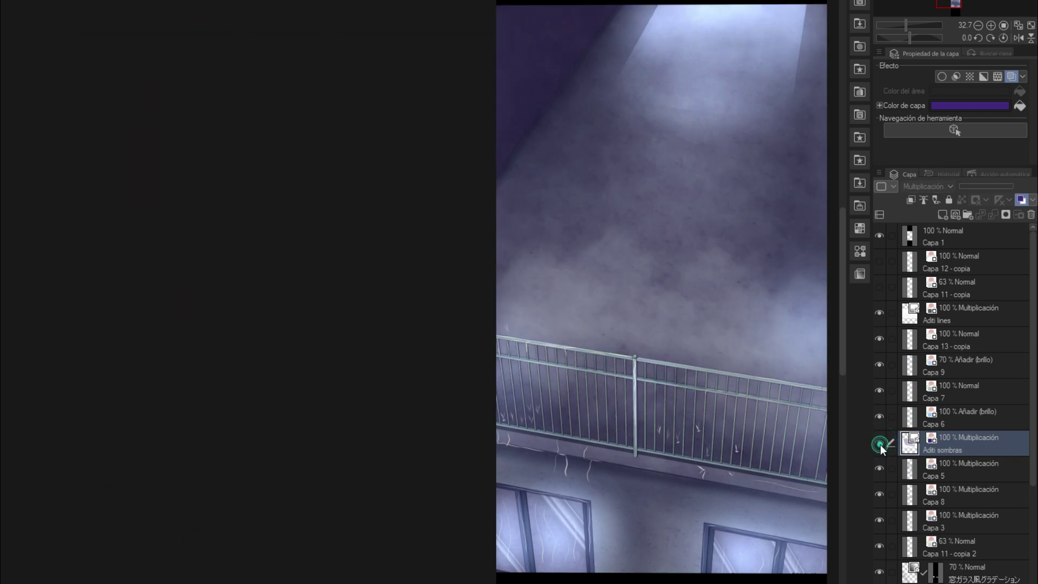
{"action": "left_click", "coordinate": [880, 445]}
{"action": "left_click", "coordinate": [880, 445]}
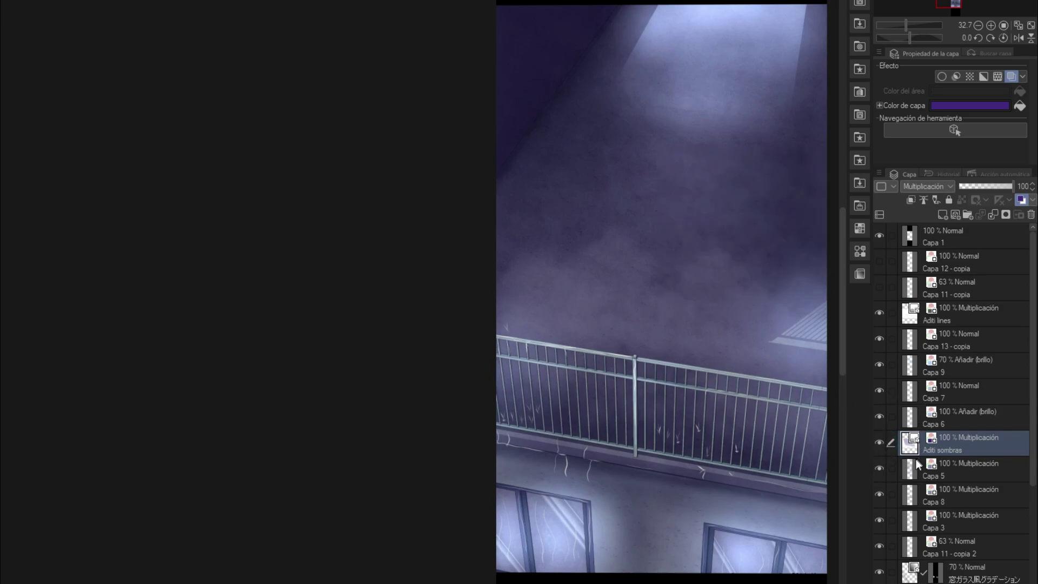
{"action": "left_click", "coordinate": [880, 444]}
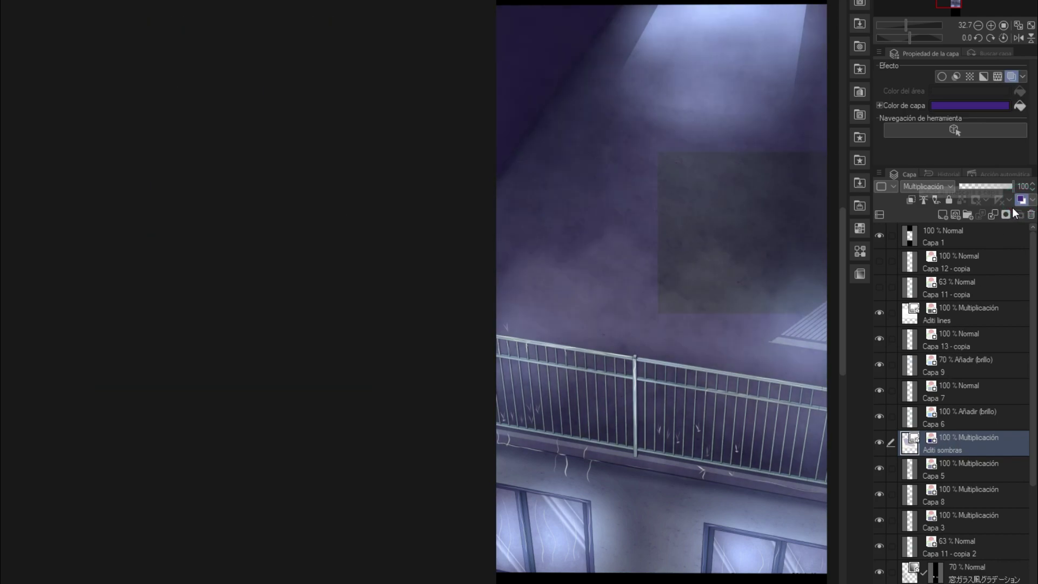
{"action": "left_click", "coordinate": [936, 186]}
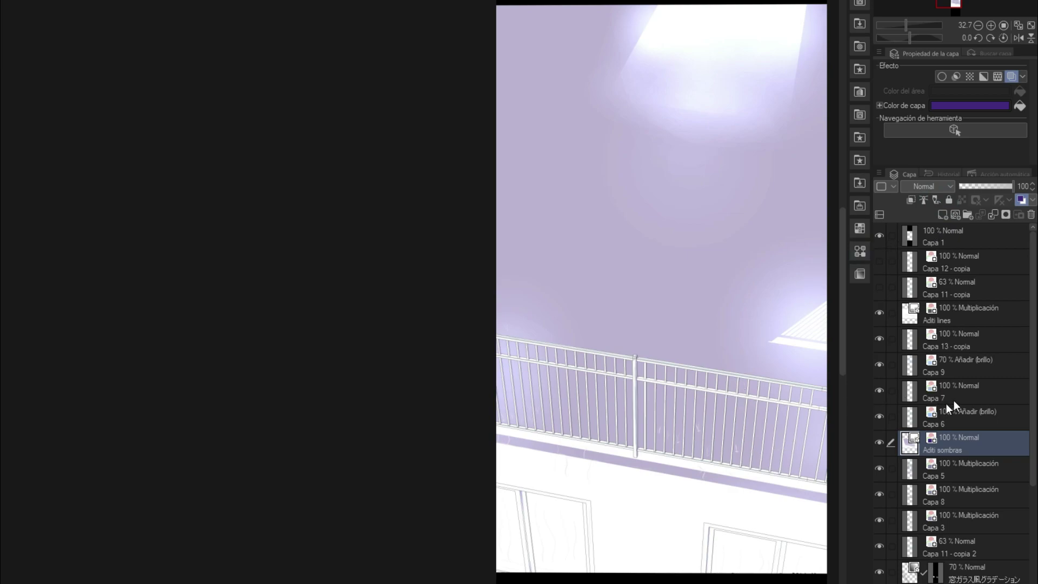
{"action": "key", "text": "ctrl+z"}
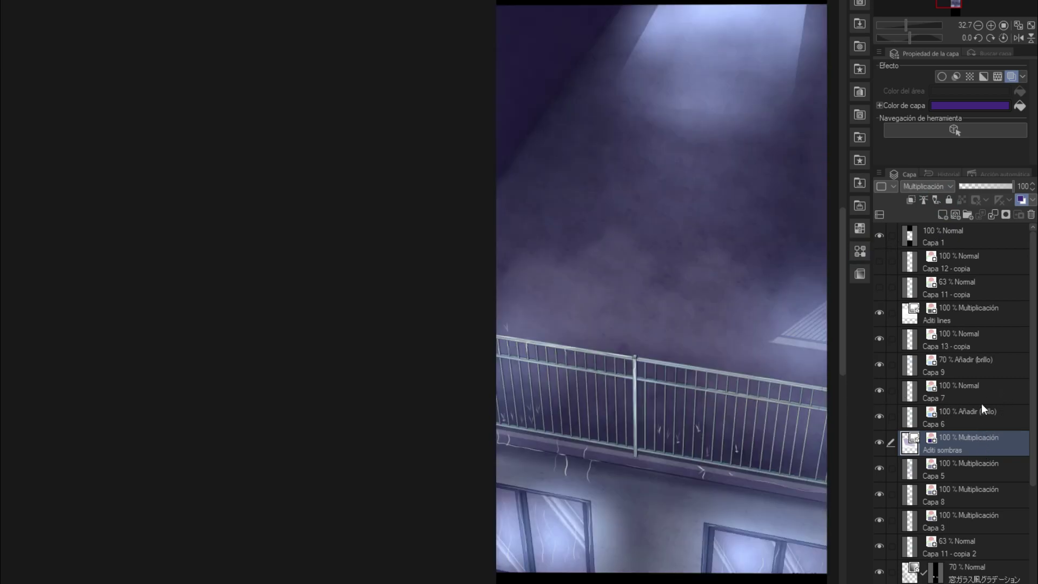
{"action": "left_click", "coordinate": [878, 444]}
Select Capa 5, check its effect, and turn off its layer colour
{"action": "left_click_drag", "start_coordinate": [988, 489], "coordinate": [987, 439]}
{"action": "left_click", "coordinate": [981, 425]}
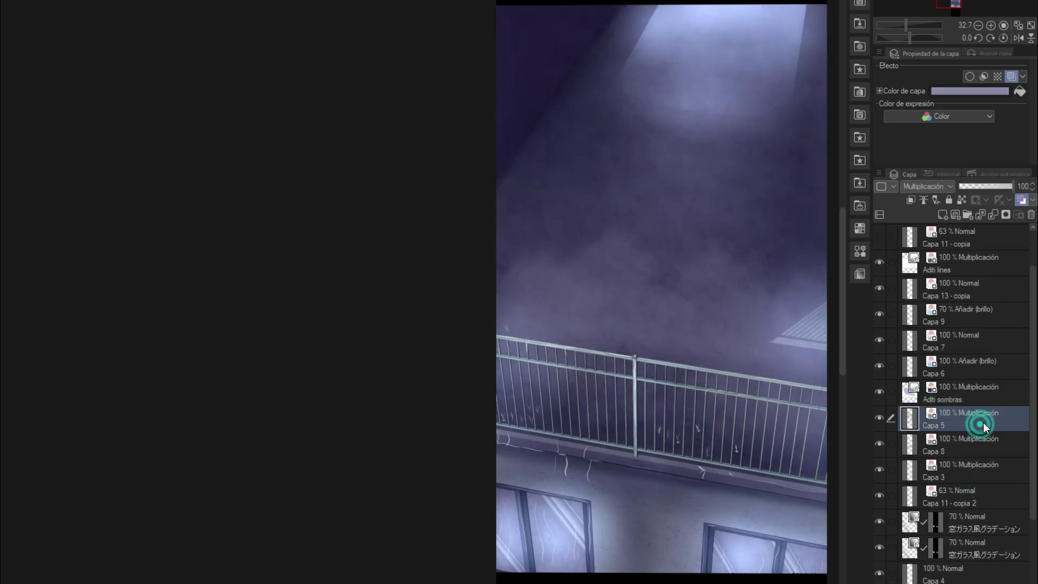
{"action": "left_click", "coordinate": [880, 418]}
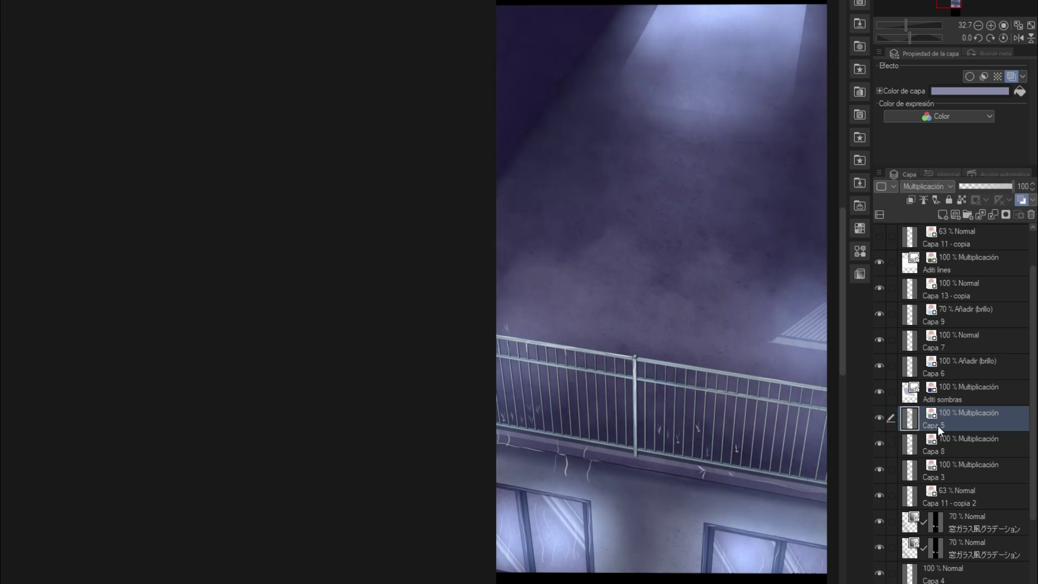
{"action": "left_click", "coordinate": [937, 424]}
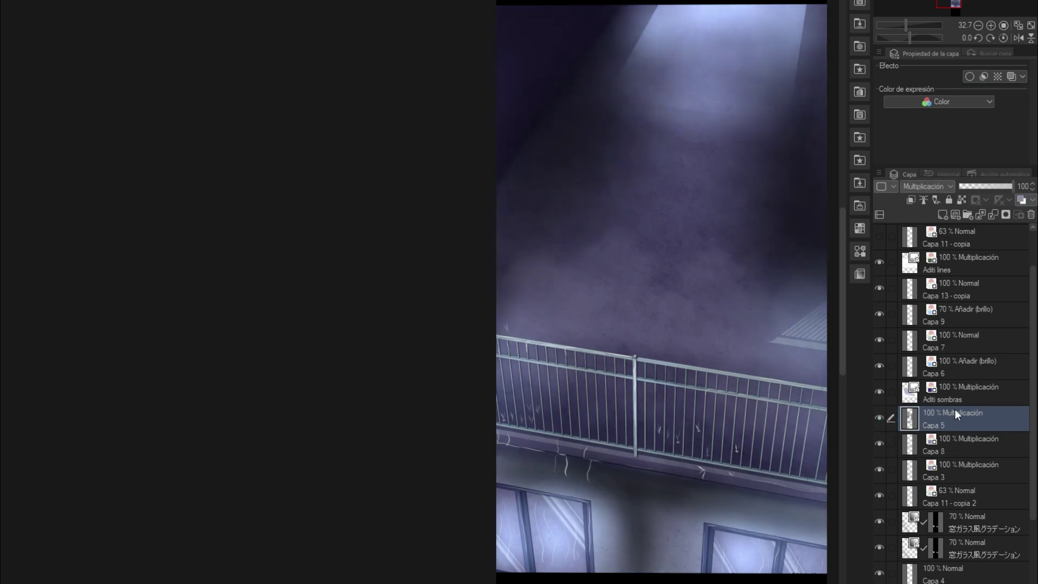
Add a new vector layer above Capa 5 with a red layer colour
{"action": "left_click", "coordinate": [955, 216]}
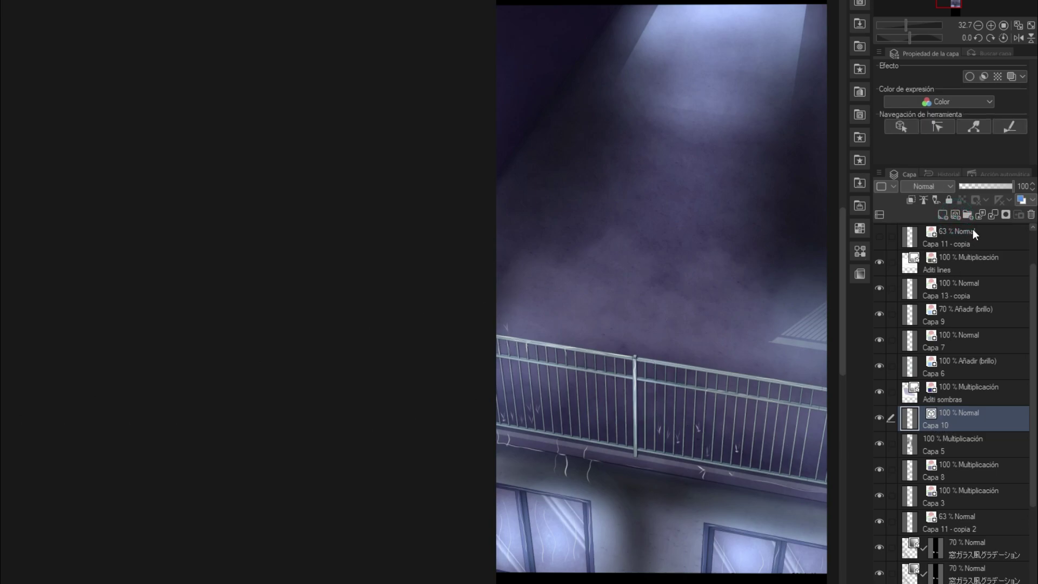
{"action": "left_click", "coordinate": [1011, 76]}
{"action": "left_click", "coordinate": [942, 92]}
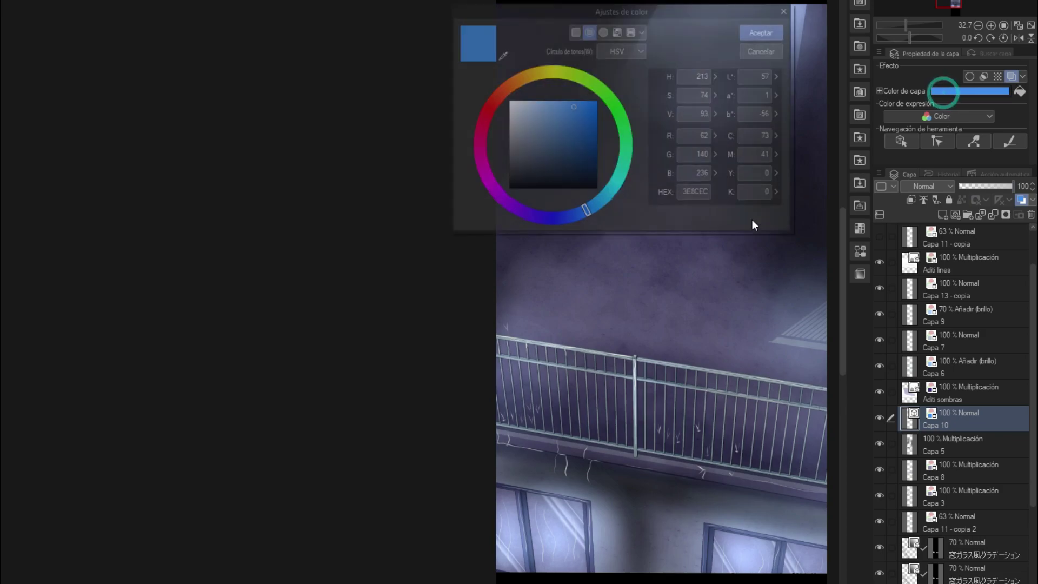
{"action": "left_click", "coordinate": [493, 123]}
{"action": "left_click", "coordinate": [762, 32]}
Sketch red guide lines along the balcony ledge and below it
{"action": "mouse_move", "coordinate": [748, 429]}
{"action": "left_mouse_down"}
{"action": "mouse_move", "coordinate": [721, 379]}
{"action": "mouse_move", "coordinate": [740, 395]}
{"action": "left_mouse_up"}
{"action": "left_click_drag", "start_coordinate": [586, 417], "coordinate": [803, 457]}
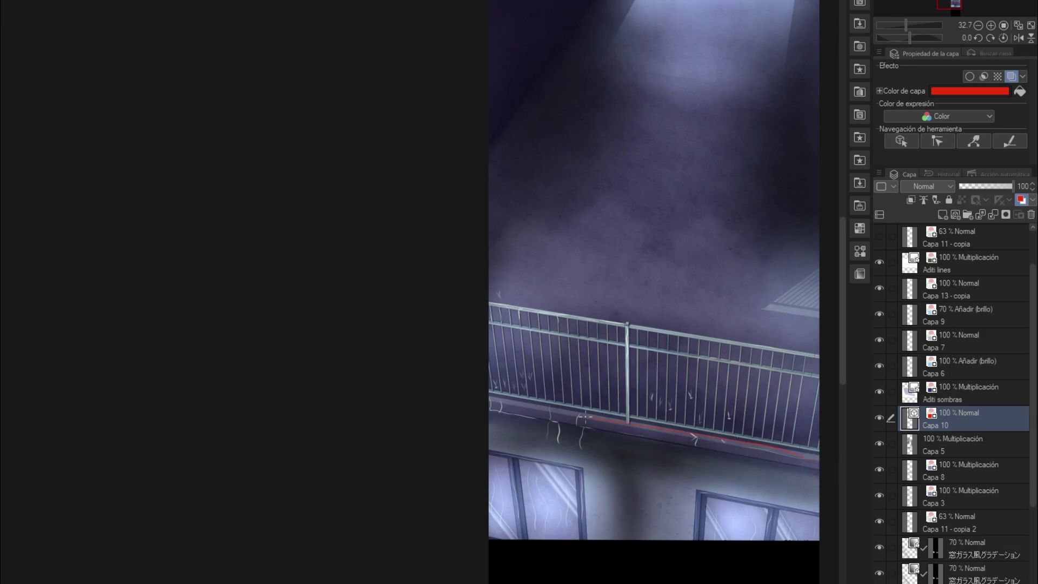
{"action": "left_click_drag", "start_coordinate": [586, 417], "coordinate": [489, 409]}
{"action": "left_click_drag", "start_coordinate": [491, 426], "coordinate": [831, 474]}
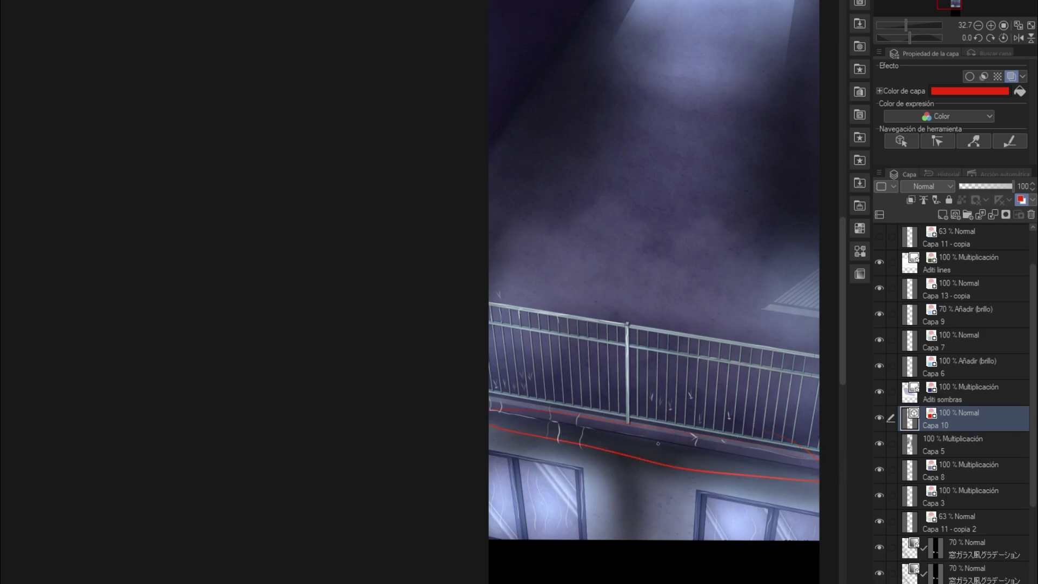
{"action": "left_click_drag", "start_coordinate": [665, 445], "coordinate": [673, 446]}
{"action": "left_click_drag", "start_coordinate": [613, 433], "coordinate": [743, 447]}
{"action": "mouse_move", "coordinate": [620, 444]}
{"action": "left_mouse_down"}
{"action": "mouse_move", "coordinate": [615, 463]}
{"action": "mouse_move", "coordinate": [625, 464]}
{"action": "left_mouse_up"}
Loop red strokes around the left and right windows and mark the wall between them
{"action": "scroll", "coordinate": [622, 438], "scroll_direction": "down", "scroll_amount": 2}
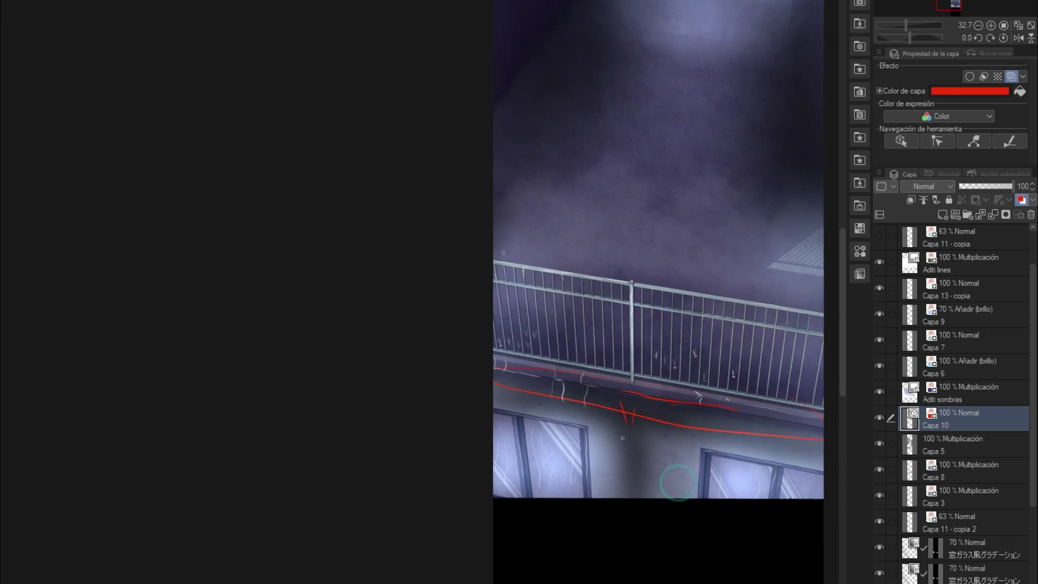
{"action": "left_click_drag", "start_coordinate": [537, 410], "coordinate": [562, 411]}
{"action": "left_click_drag", "start_coordinate": [698, 492], "coordinate": [816, 493]}
{"action": "left_click_drag", "start_coordinate": [632, 412], "coordinate": [642, 404]}
{"action": "scroll", "coordinate": [741, 411], "scroll_direction": "up", "scroll_amount": 5}
Sketch red curves through the upper light area, then delete all the red sketch lines
{"action": "left_click_drag", "start_coordinate": [624, 49], "coordinate": [498, 349]}
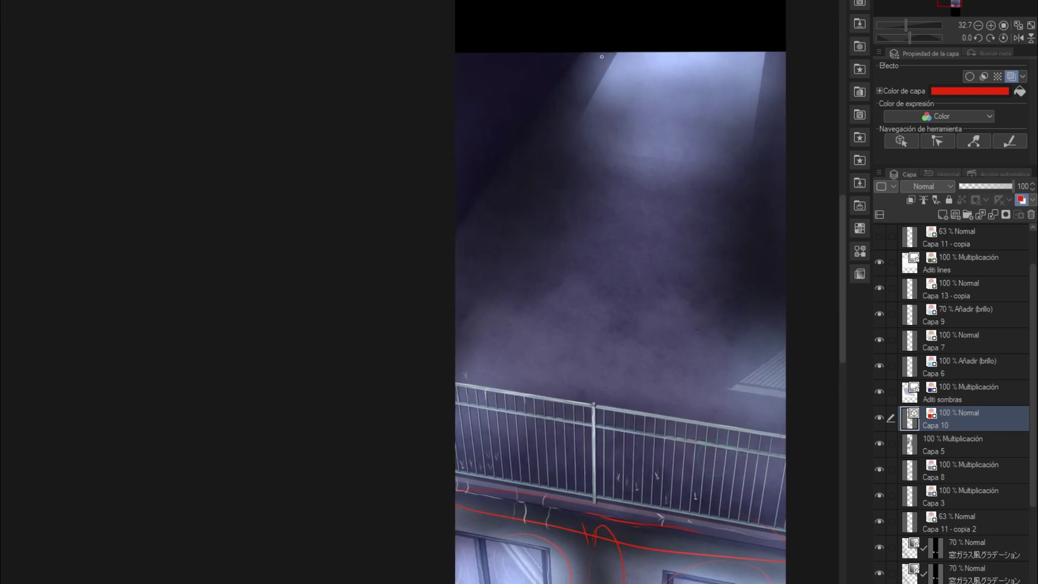
{"action": "left_click_drag", "start_coordinate": [456, 205], "coordinate": [642, 39]}
{"action": "left_click_drag", "start_coordinate": [743, 115], "coordinate": [754, 65]}
{"action": "mouse_move", "coordinate": [676, 77]}
{"action": "left_mouse_down"}
{"action": "mouse_move", "coordinate": [683, 102]}
{"action": "mouse_move", "coordinate": [674, 101]}
{"action": "left_mouse_up"}
{"action": "left_click_drag", "start_coordinate": [459, 259], "coordinate": [570, 47]}
{"action": "key", "text": "Delete"}
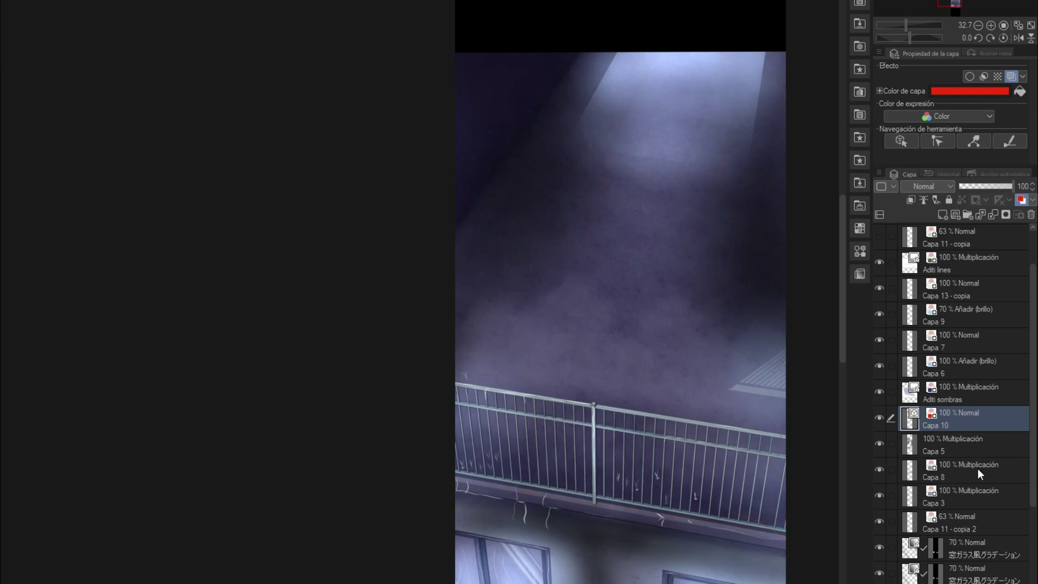
On Capa 10, draw red guides along the bottom rail and an arc above the railing
{"action": "left_click", "coordinate": [970, 452]}
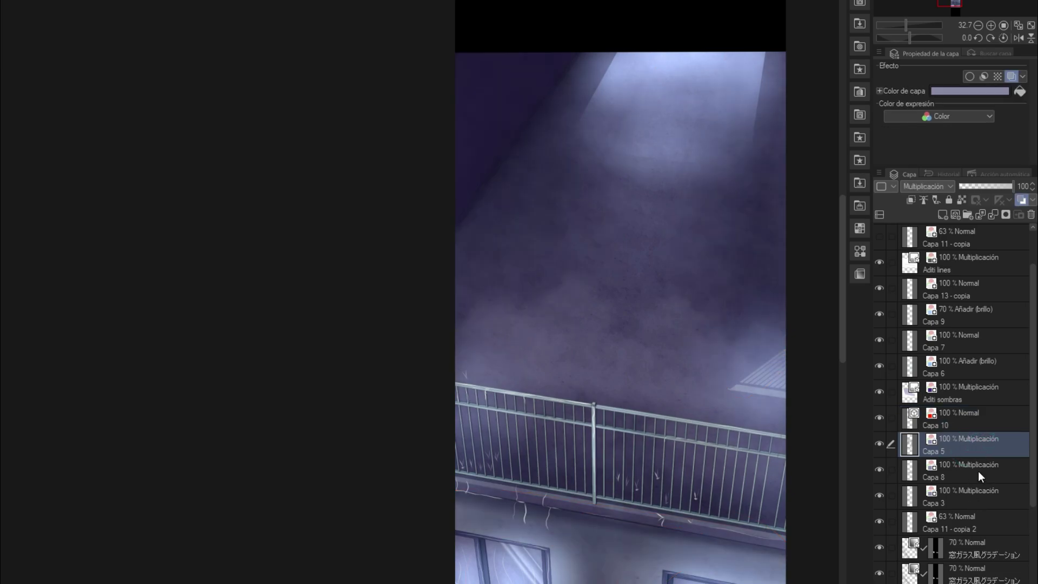
{"action": "left_click", "coordinate": [979, 474]}
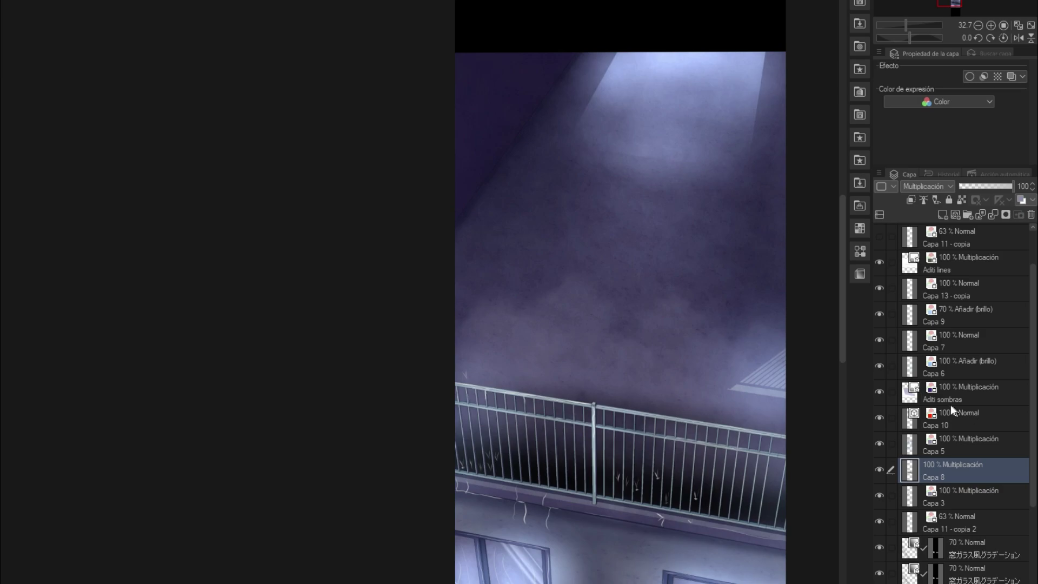
{"action": "left_click_drag", "start_coordinate": [722, 433], "coordinate": [693, 373]}
{"action": "left_click", "coordinate": [963, 422]}
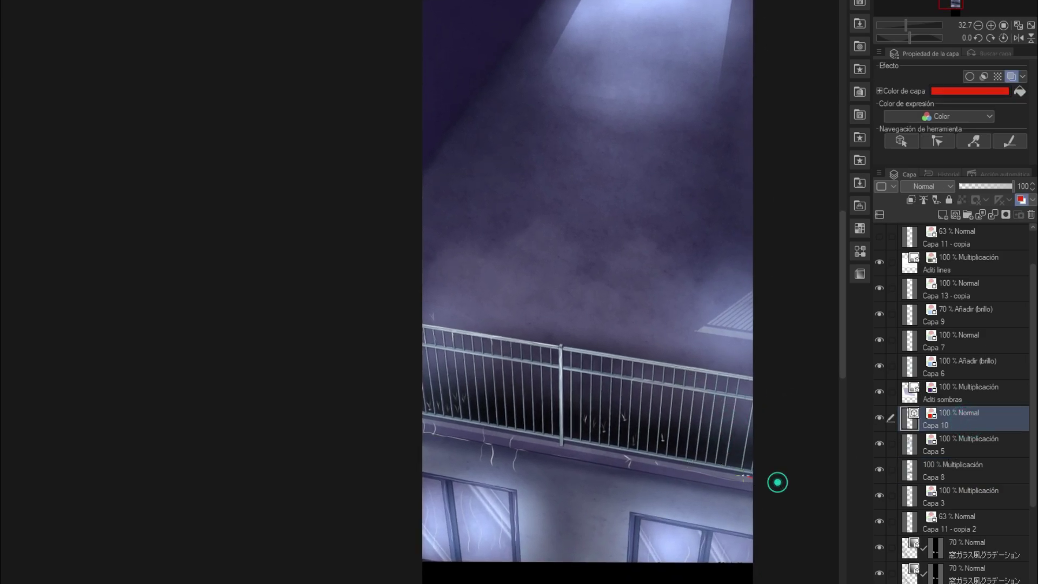
{"action": "left_click_drag", "start_coordinate": [773, 478], "coordinate": [423, 416]}
{"action": "left_click_drag", "start_coordinate": [422, 352], "coordinate": [768, 387]}
{"action": "mouse_move", "coordinate": [421, 398]}
{"action": "left_mouse_down"}
{"action": "mouse_move", "coordinate": [752, 451]}
{"action": "mouse_move", "coordinate": [456, 418]}
{"action": "left_mouse_up"}
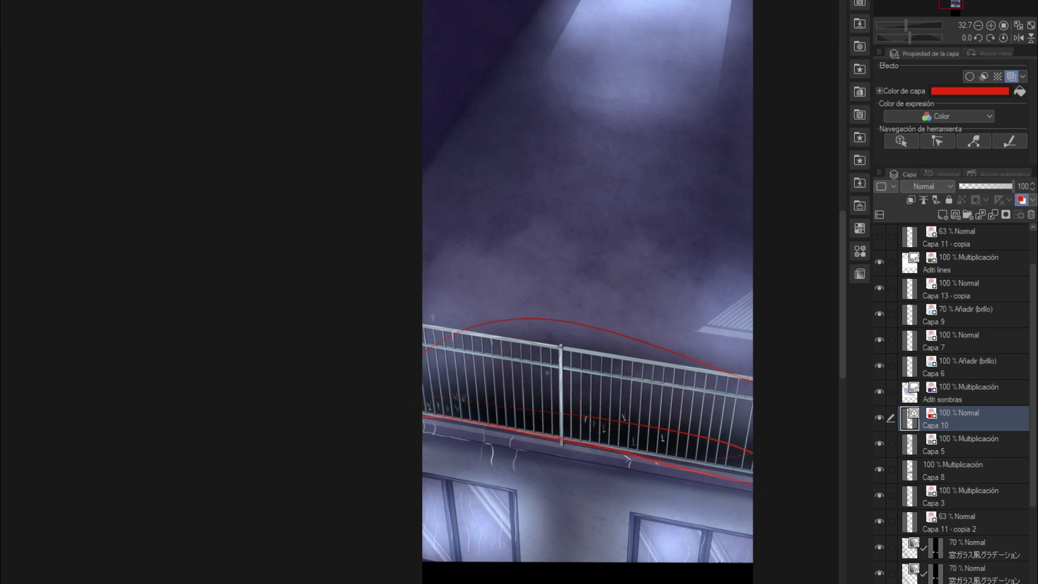
Inspect layers Capa 5, Capa 8, Capa 10 and Capa 3, ending with Capa 10 active
{"action": "left_click", "coordinate": [965, 454]}
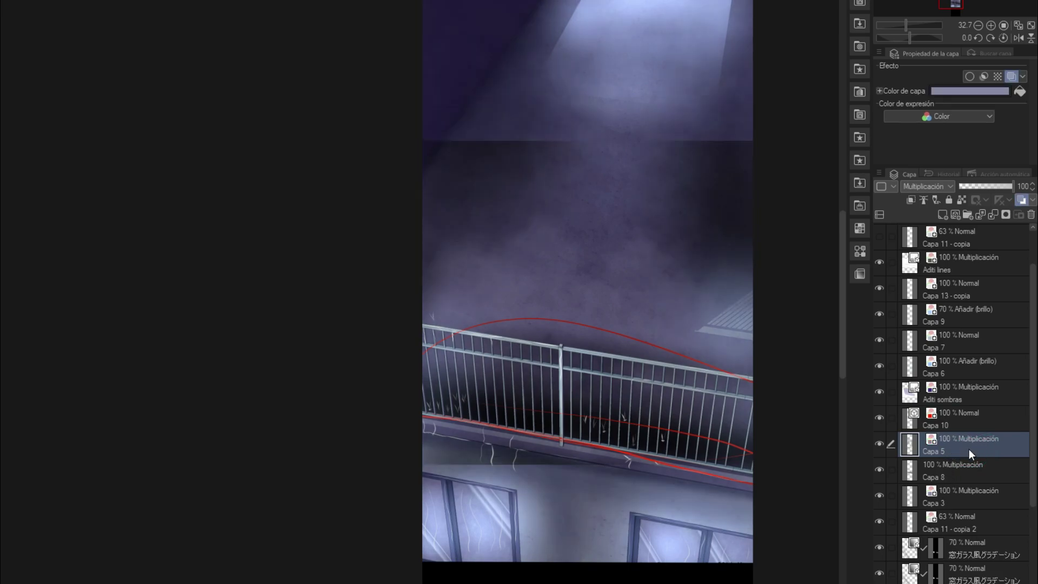
{"action": "left_click", "coordinate": [970, 471]}
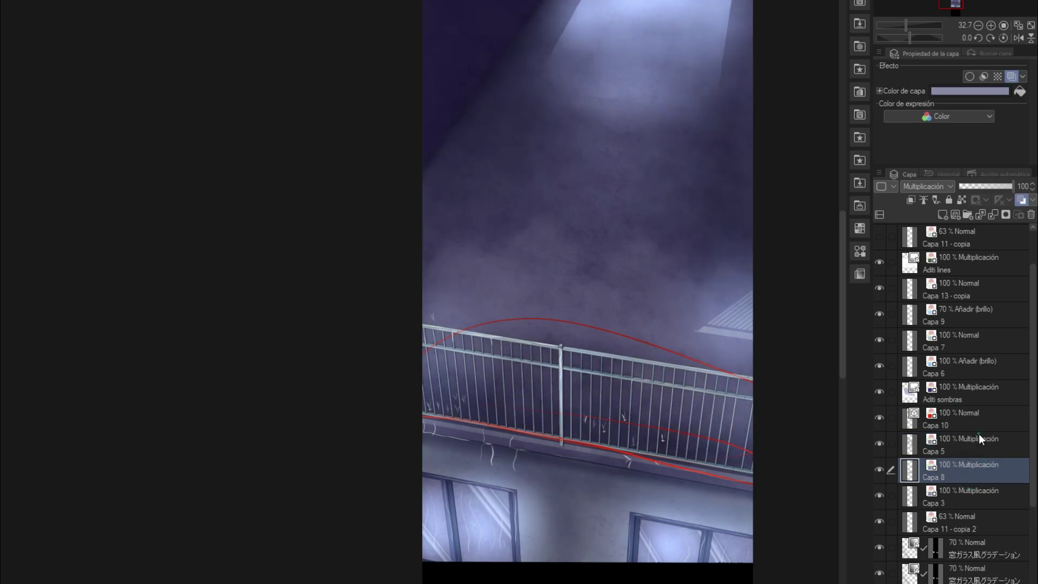
{"action": "left_click", "coordinate": [980, 419]}
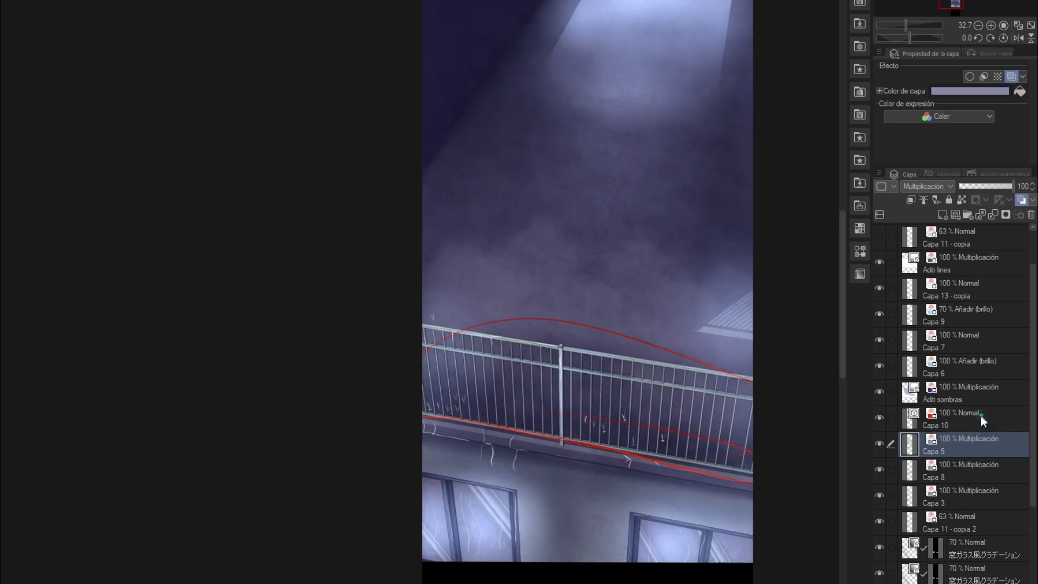
{"action": "left_click", "coordinate": [975, 490]}
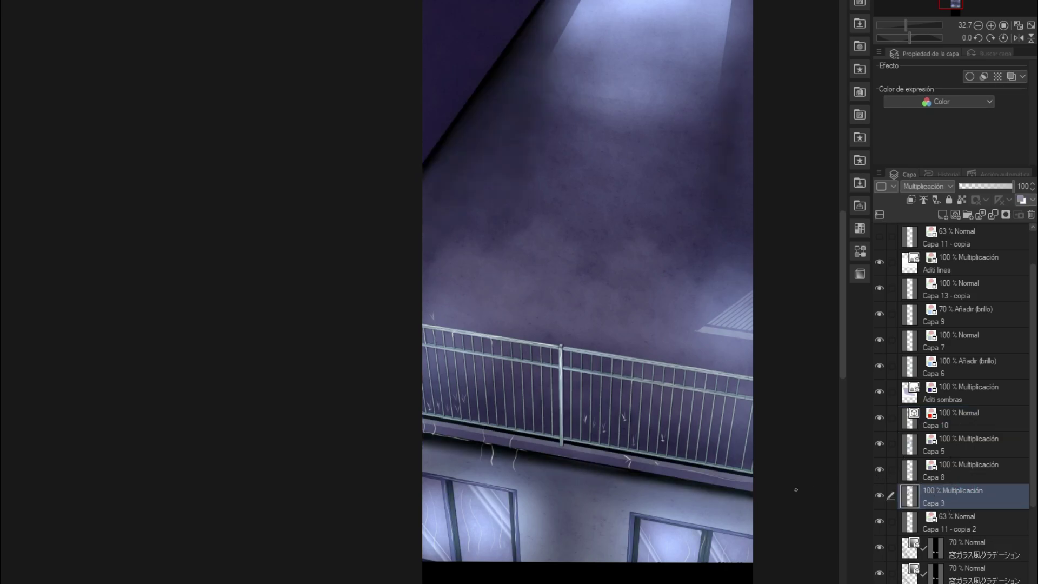
{"action": "left_click_drag", "start_coordinate": [753, 495], "coordinate": [740, 469]}
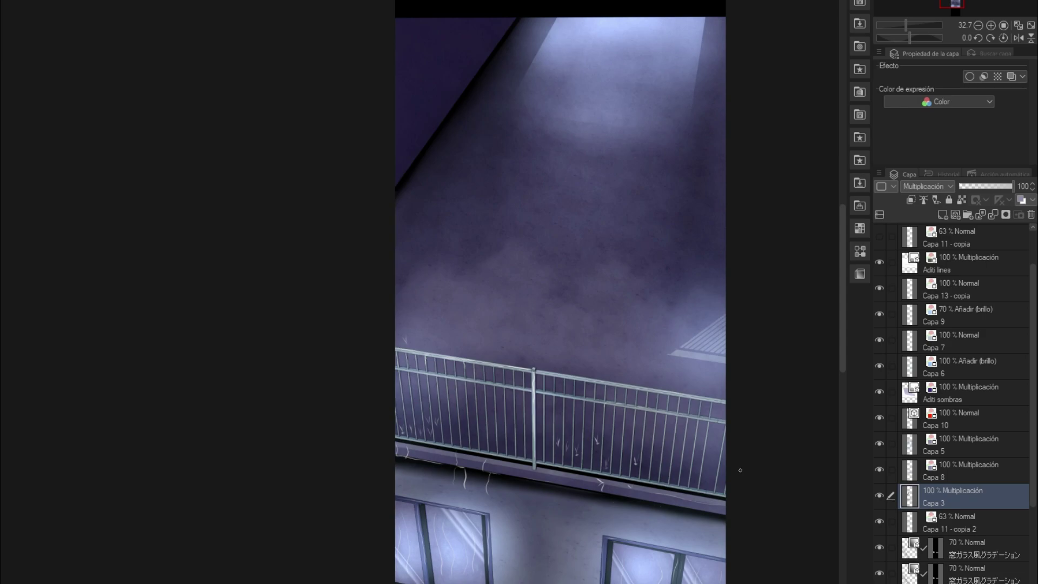
{"action": "left_click", "coordinate": [958, 425]}
{"action": "scroll", "coordinate": [506, 120], "scroll_direction": "up", "scroll_amount": 2}
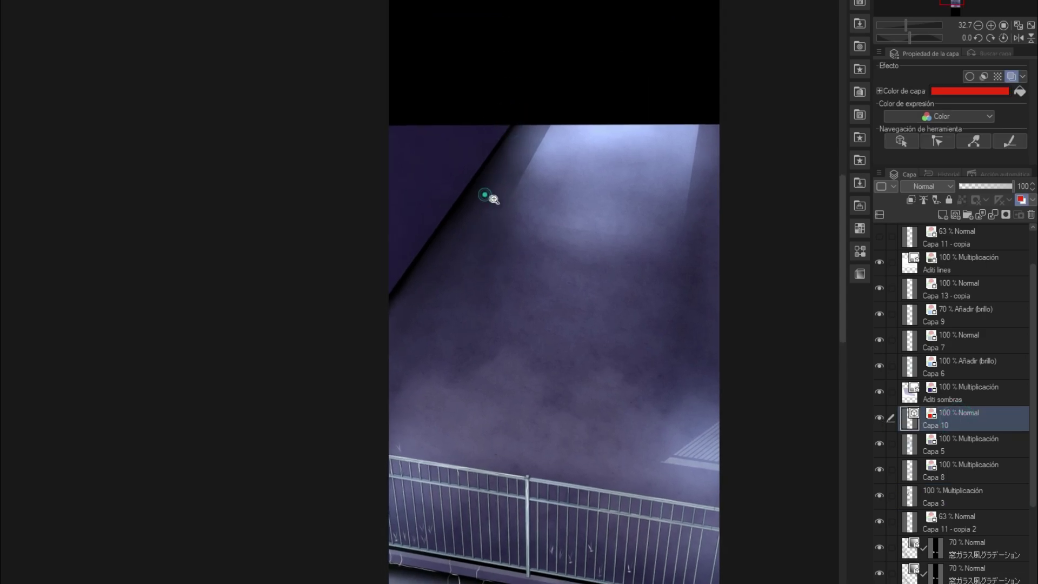
Zoom in and draw red guide lines along the upper wall's diagonal edge
{"action": "scroll", "coordinate": [486, 192], "scroll_direction": "up", "scroll_amount": 3}
{"action": "left_click_drag", "start_coordinate": [518, 209], "coordinate": [493, 225]}
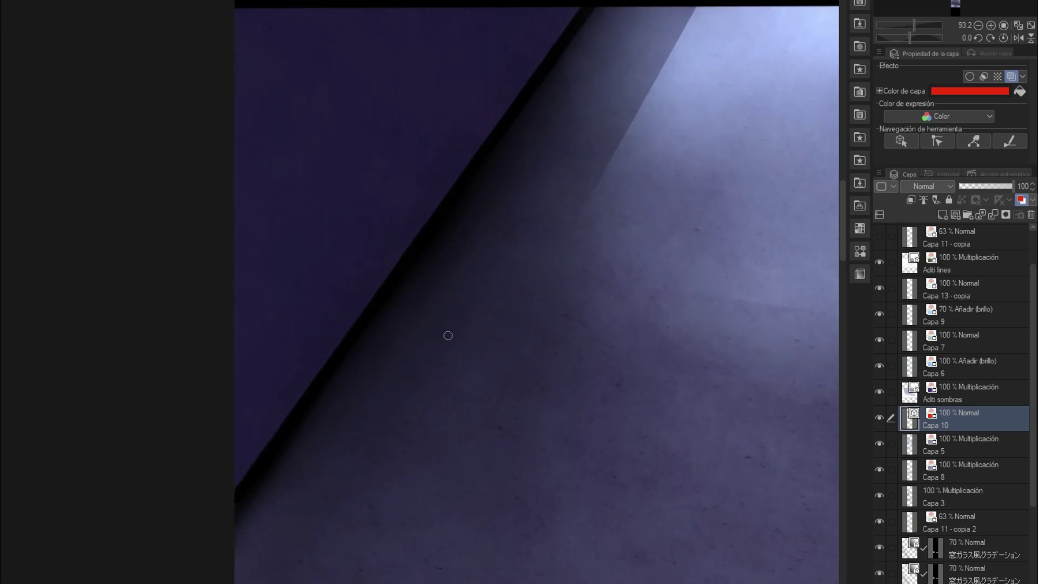
{"action": "left_click_drag", "start_coordinate": [460, 319], "coordinate": [469, 317]}
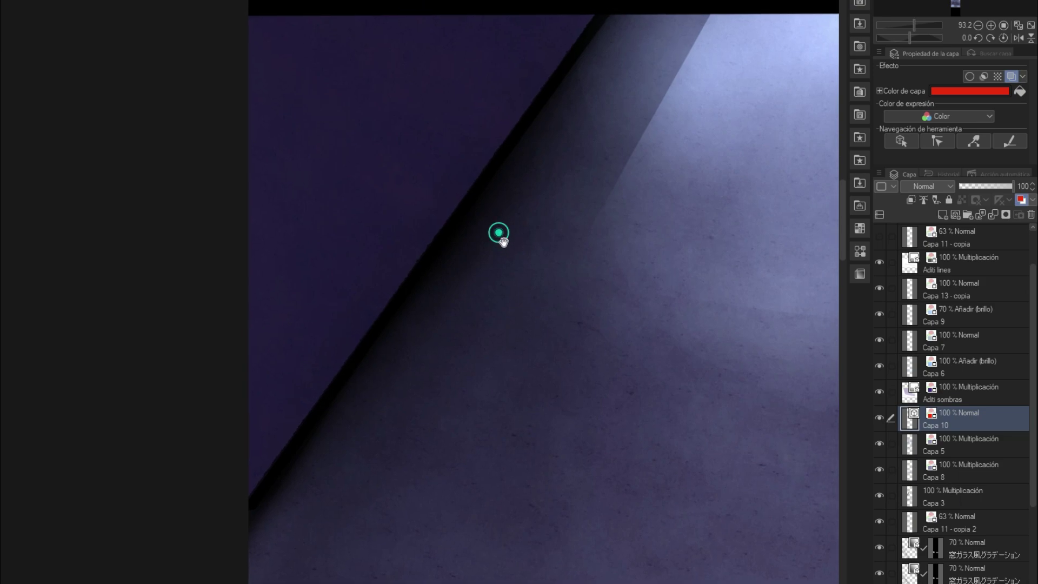
{"action": "scroll", "coordinate": [495, 234], "scroll_direction": "up", "scroll_amount": 1}
{"action": "left_click", "coordinate": [599, 23], "text": "shift"}
{"action": "mouse_move", "coordinate": [445, 253]}
{"action": "left_mouse_down"}
{"action": "mouse_move", "coordinate": [260, 519]}
{"action": "mouse_move", "coordinate": [612, 6]}
{"action": "left_mouse_up"}
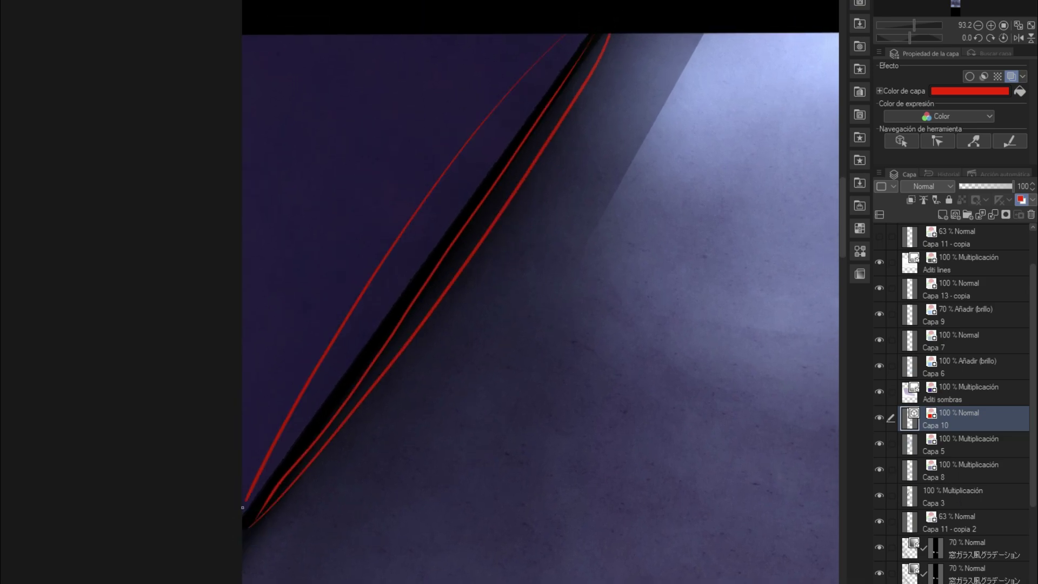
Zoom out, draw red lines along the ledge and railing base, then delete them
{"action": "scroll", "coordinate": [563, 343], "scroll_direction": "down", "scroll_amount": 2}
{"action": "scroll", "coordinate": [568, 335], "scroll_direction": "down", "scroll_amount": 2}
{"action": "scroll", "coordinate": [568, 330], "scroll_direction": "down", "scroll_amount": 2}
{"action": "scroll", "coordinate": [568, 330], "scroll_direction": "down", "scroll_amount": 2}
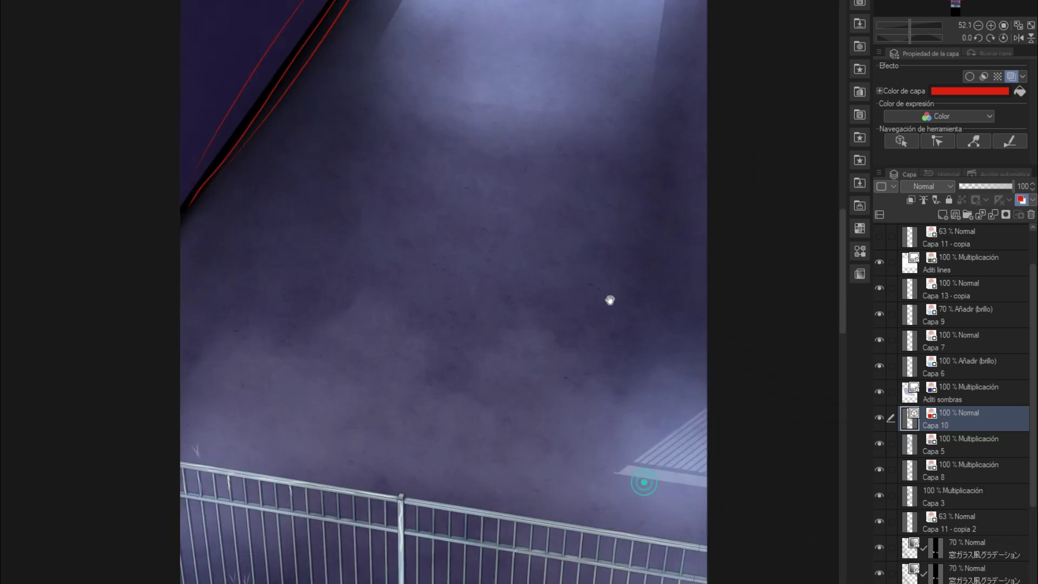
{"action": "scroll", "coordinate": [607, 297], "scroll_direction": "down", "scroll_amount": 3}
{"action": "scroll", "coordinate": [559, 322], "scroll_direction": "down", "scroll_amount": 1}
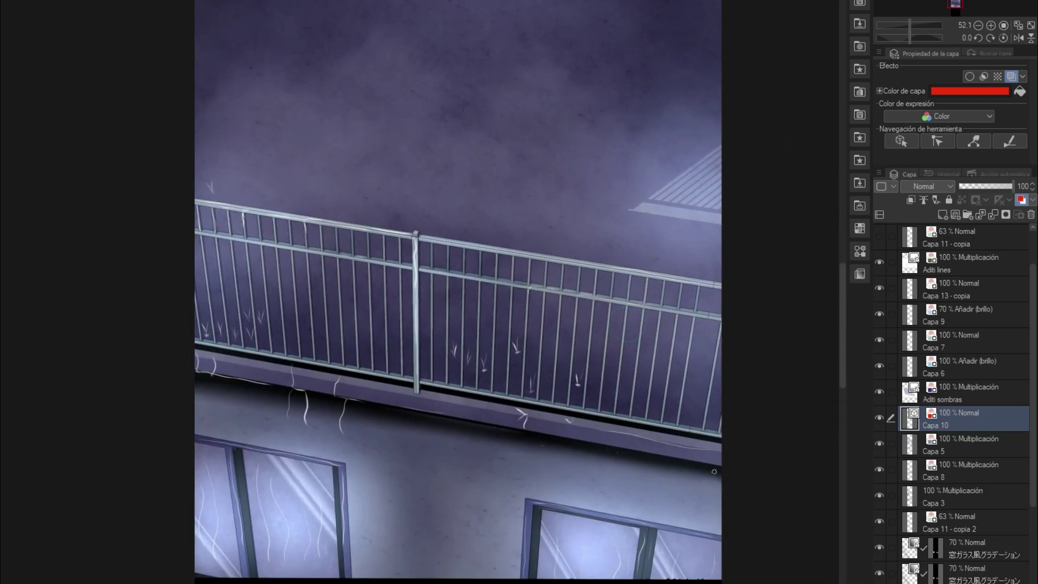
{"action": "left_click_drag", "start_coordinate": [724, 463], "coordinate": [424, 404]}
{"action": "left_click_drag", "start_coordinate": [196, 377], "coordinate": [735, 476]}
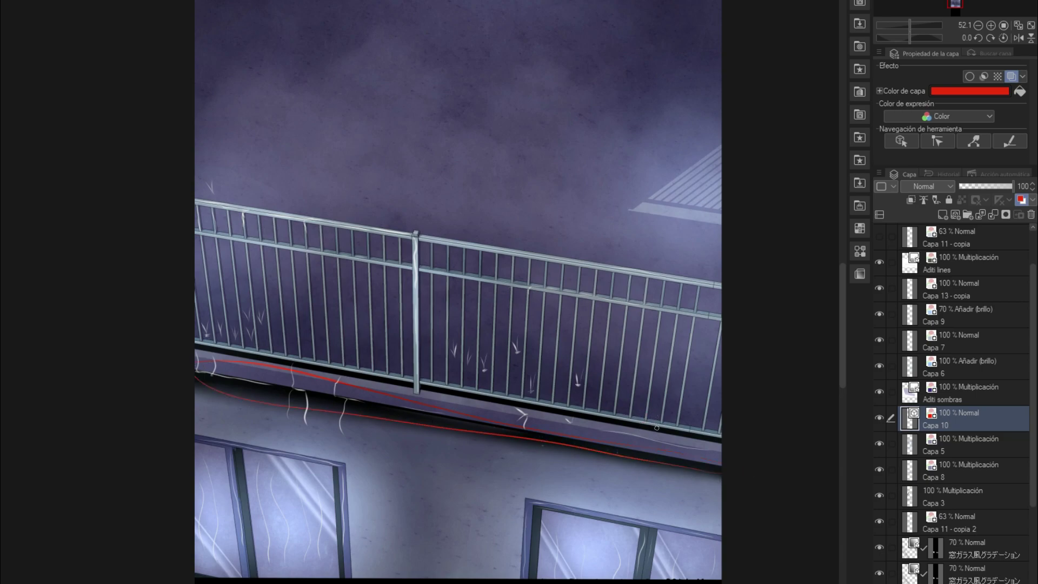
{"action": "left_click_drag", "start_coordinate": [678, 434], "coordinate": [196, 346]}
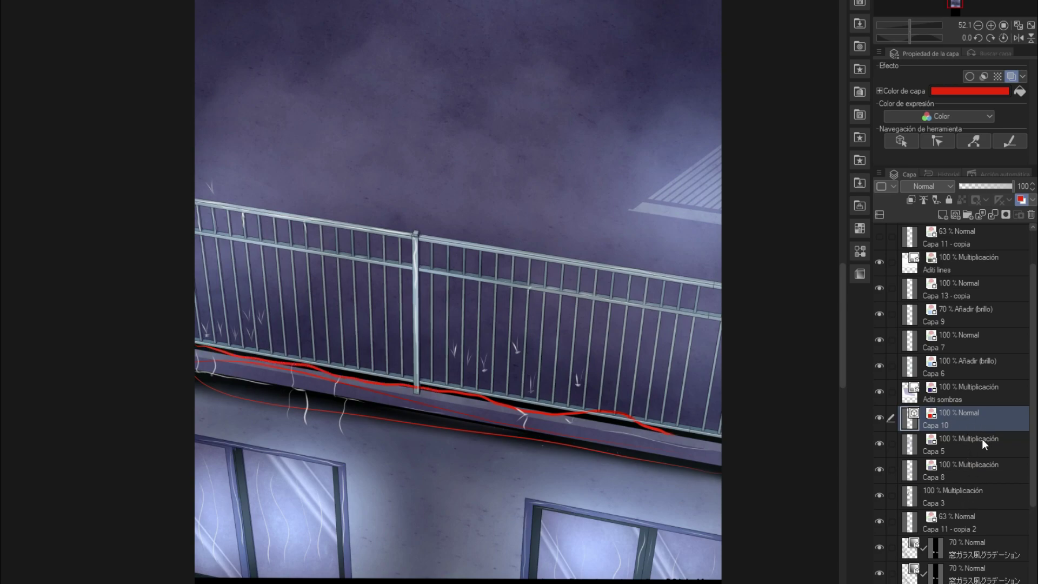
{"action": "key", "text": "Delete"}
{"action": "left_click", "coordinate": [972, 472]}
{"action": "left_click", "coordinate": [972, 492]}
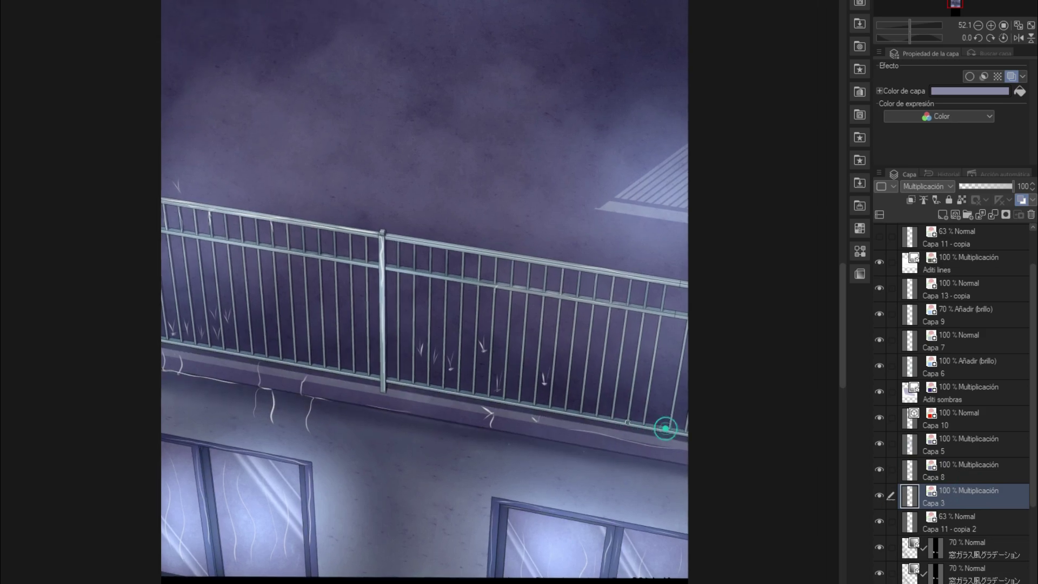
{"action": "scroll", "coordinate": [665, 428], "scroll_direction": "down", "scroll_amount": 2}
{"action": "scroll", "coordinate": [616, 421], "scroll_direction": "up", "scroll_amount": 1}
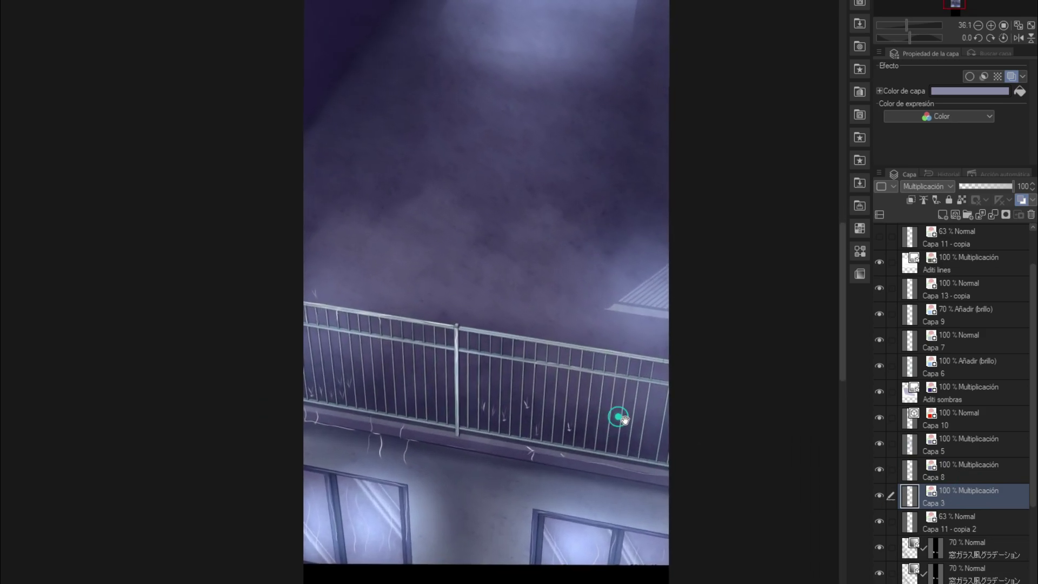
{"action": "left_click_drag", "start_coordinate": [618, 417], "coordinate": [631, 426]}
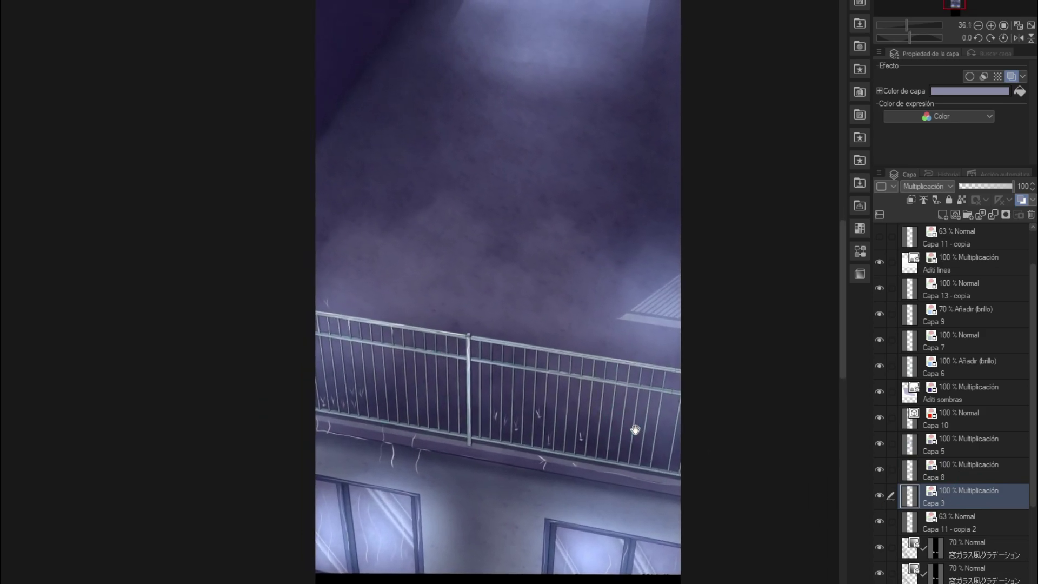
{"action": "left_click", "coordinate": [948, 95]}
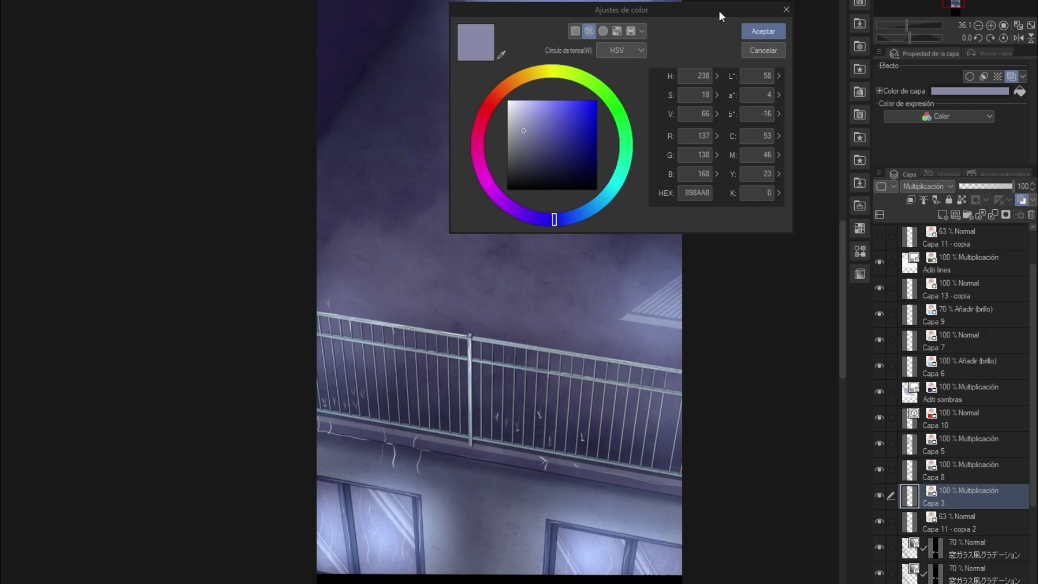
{"action": "mouse_move", "coordinate": [719, 11]}
{"action": "left_mouse_down"}
{"action": "mouse_move", "coordinate": [769, 299]}
{"action": "mouse_move", "coordinate": [758, 344]}
{"action": "left_mouse_up"}
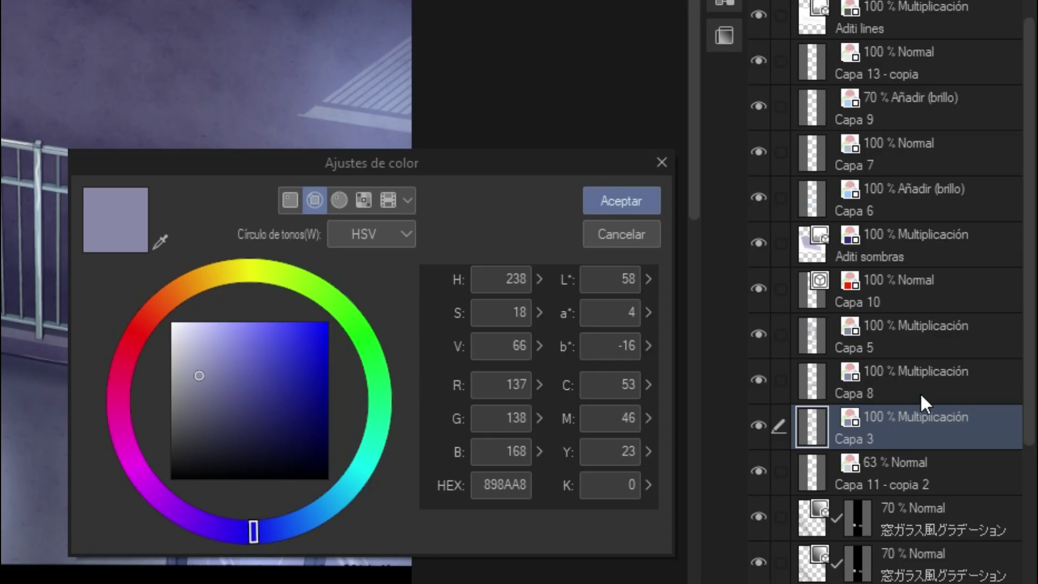
{"action": "left_click", "coordinate": [925, 386]}
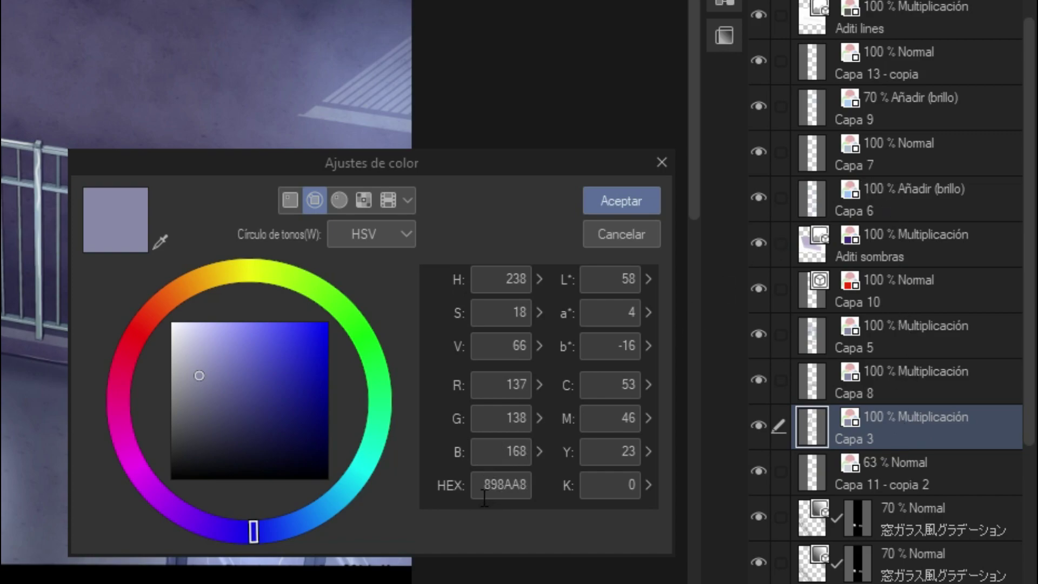
{"action": "left_click", "coordinate": [637, 235]}
{"action": "left_click", "coordinate": [932, 363]}
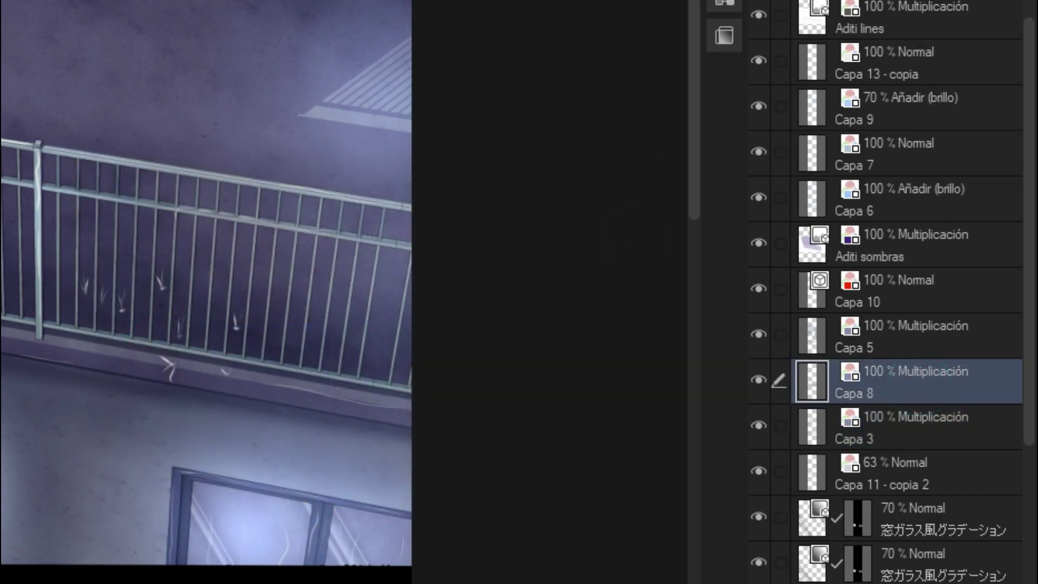
{"action": "left_click", "coordinate": [592, 264]}
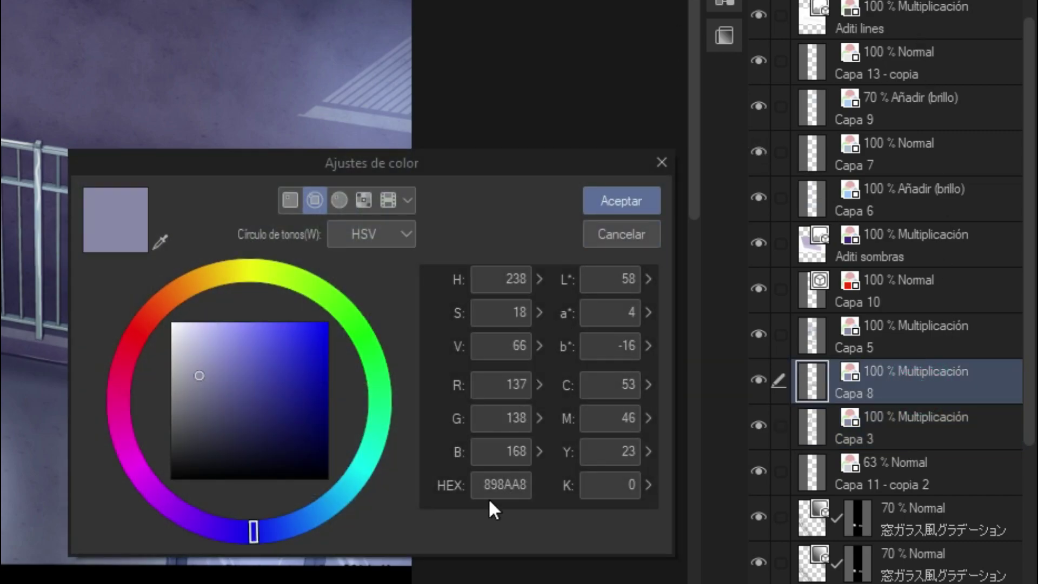
{"action": "left_click", "coordinate": [627, 237]}
{"action": "left_click", "coordinate": [917, 347]}
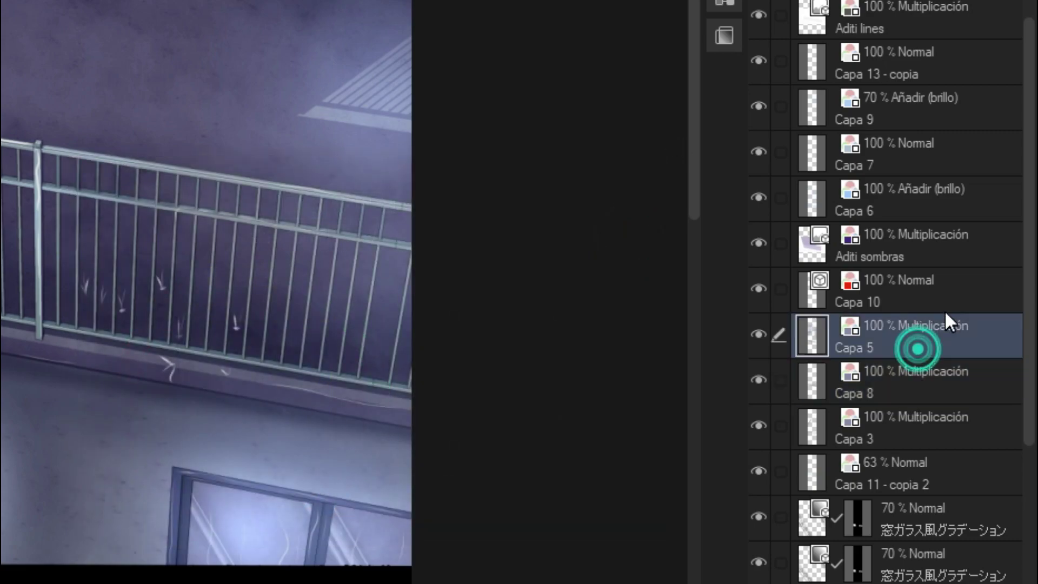
{"action": "left_click", "coordinate": [556, 246]}
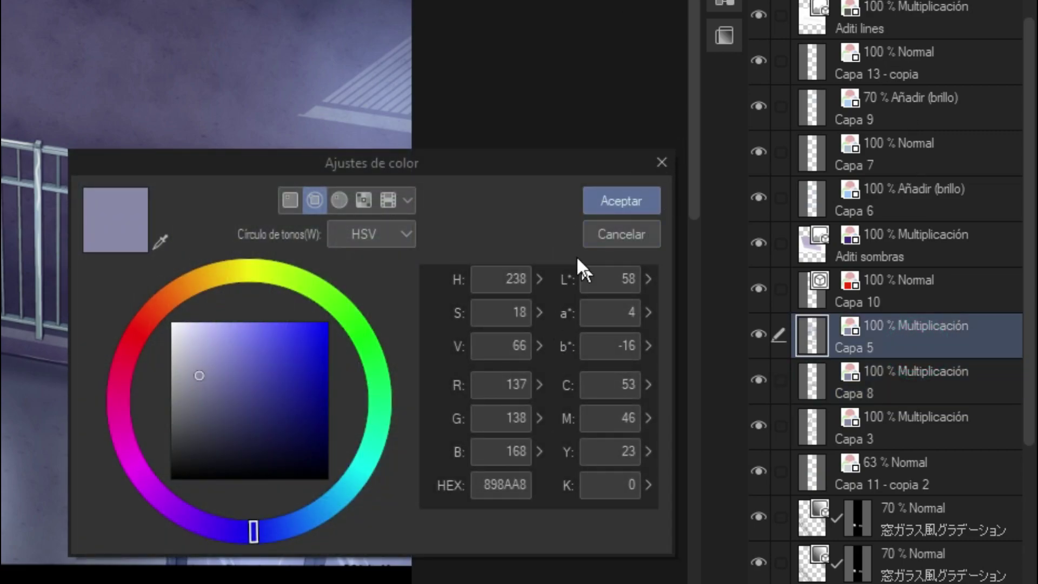
{"action": "left_click", "coordinate": [620, 246]}
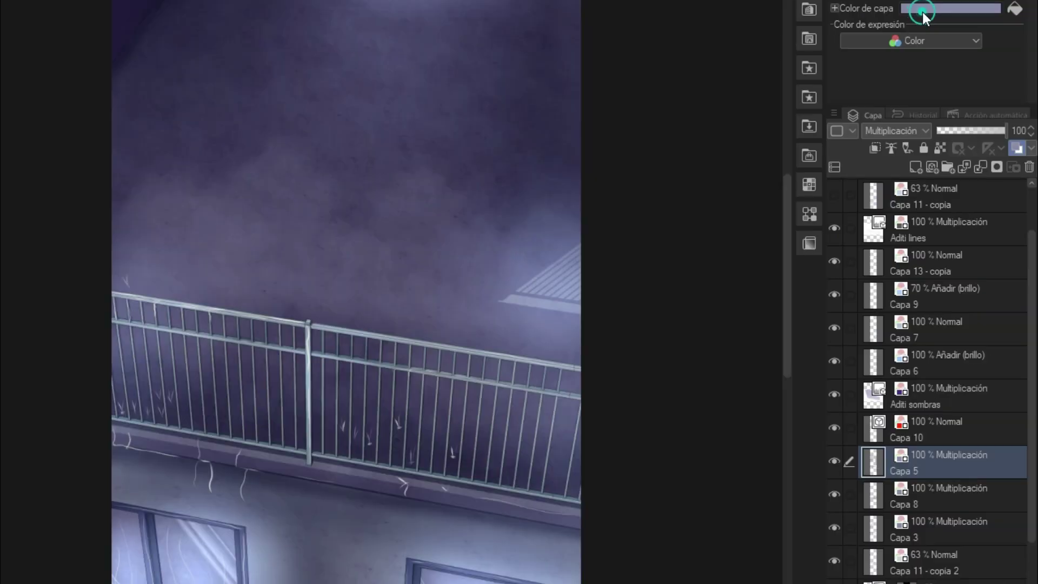
{"action": "left_click", "coordinate": [950, 8]}
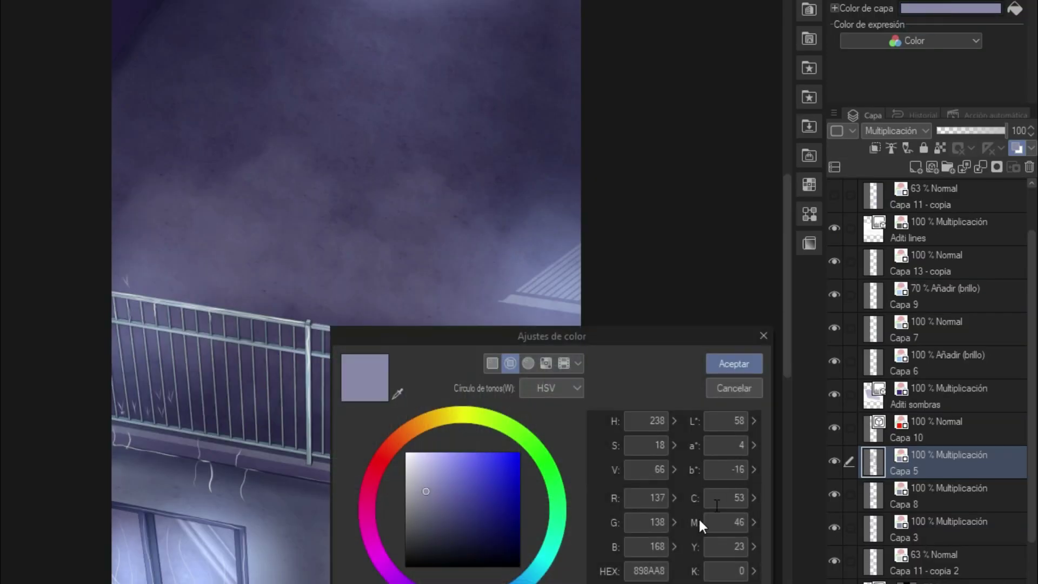
{"action": "double_click", "coordinate": [643, 572]}
{"action": "key", "text": "ctrl+c"}
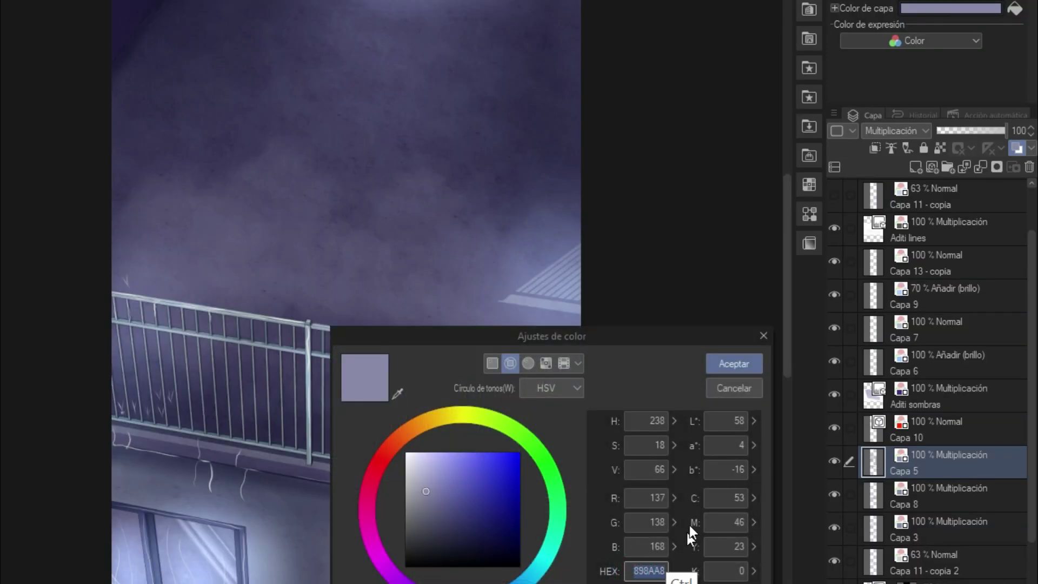
{"action": "left_click", "coordinate": [746, 390]}
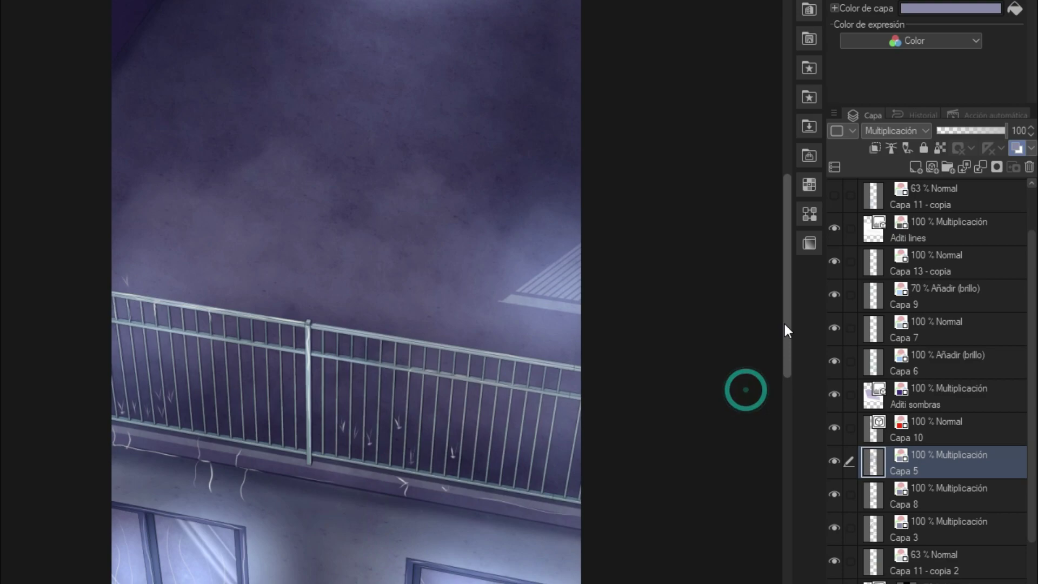
{"action": "left_click", "coordinate": [933, 422]}
Add Capa 11 above Capa 10 with the lavender layer colour 898AA8 pasted as HEX
{"action": "left_click", "coordinate": [915, 167]}
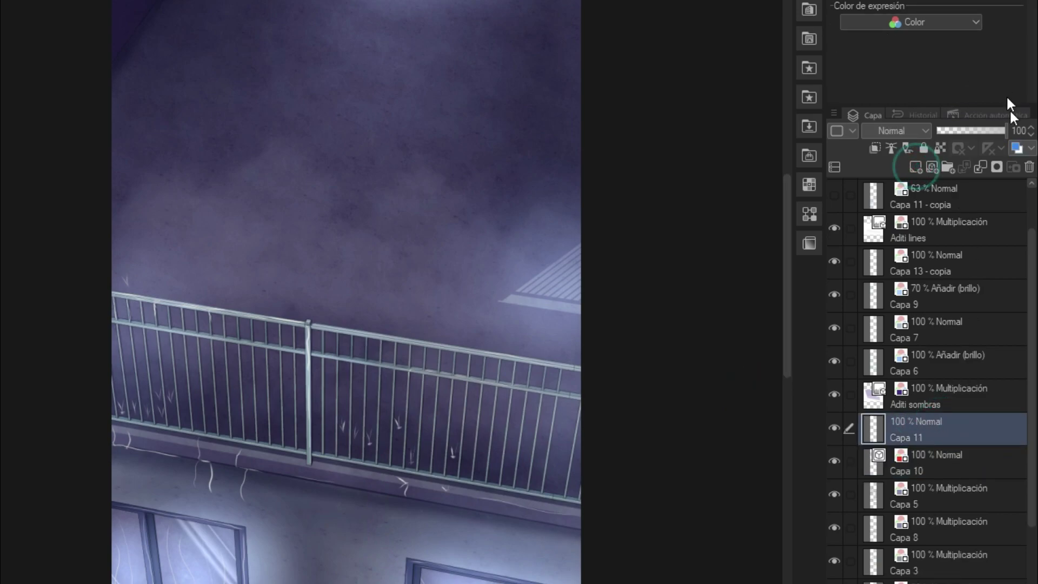
{"action": "left_click", "coordinate": [1017, 149]}
{"action": "left_click", "coordinate": [938, 9]}
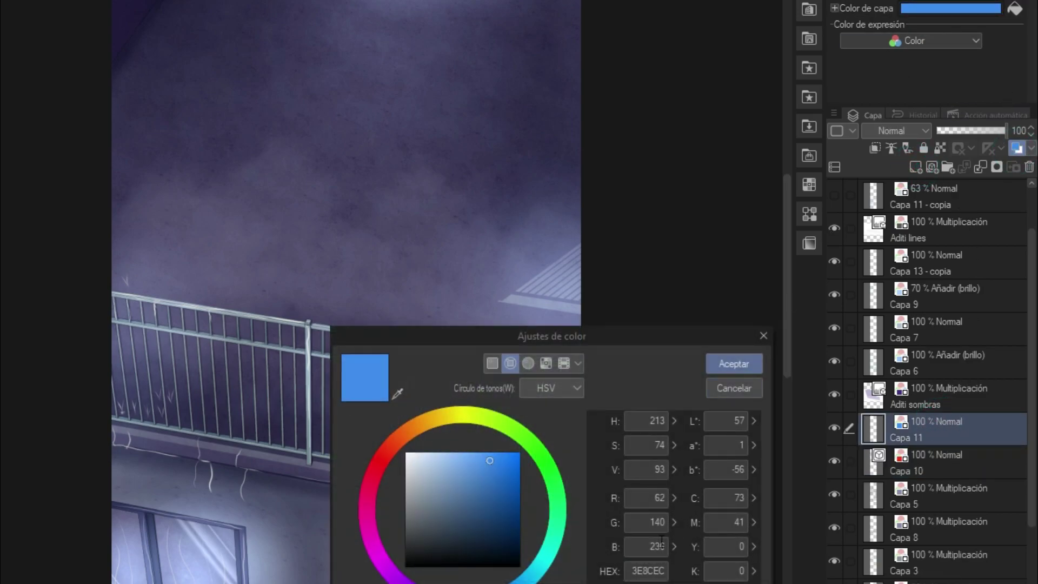
{"action": "double_click", "coordinate": [646, 570]}
{"action": "key", "text": "ctrl+v"}
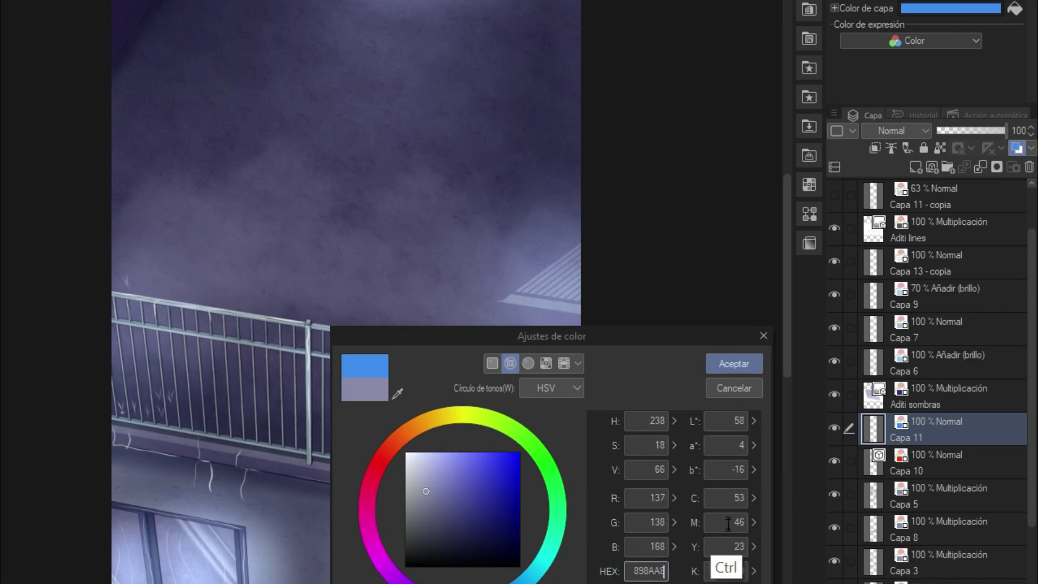
{"action": "left_click", "coordinate": [732, 369]}
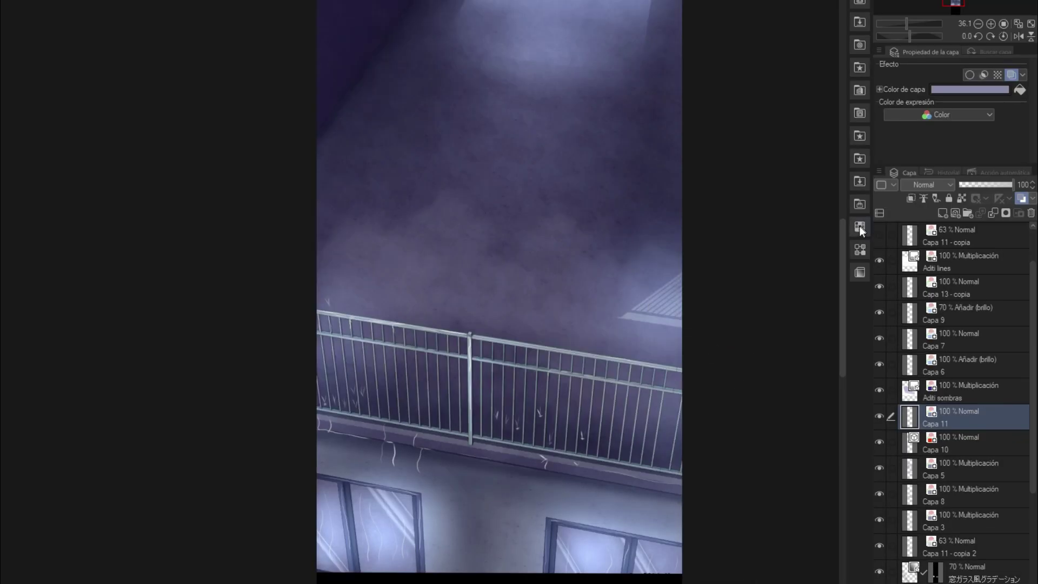
{"action": "left_click", "coordinate": [860, 226]}
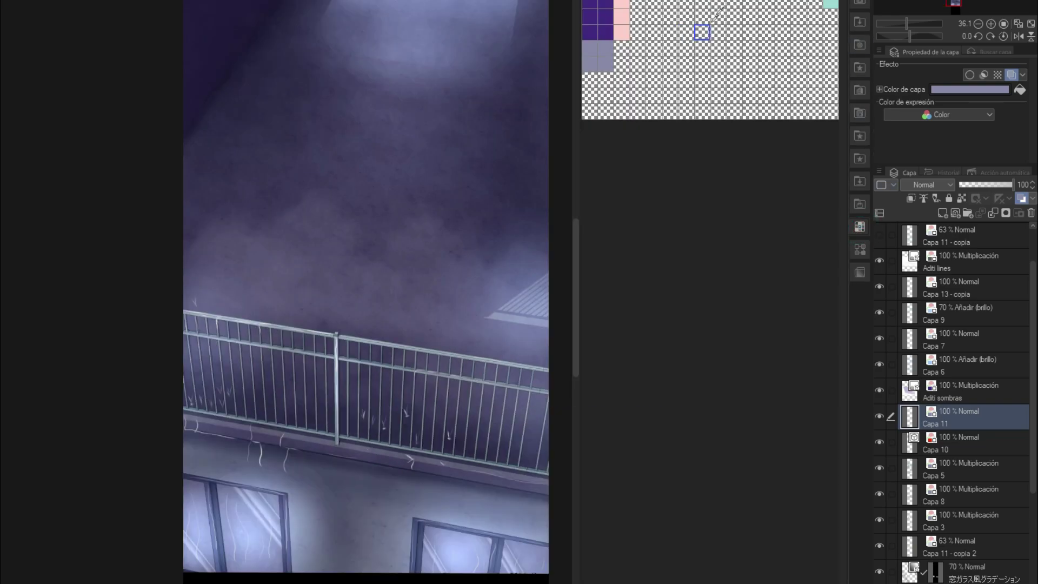
Move Capa 10 down in the layer stack to sit just above Capa 2
{"action": "left_click", "coordinate": [860, 231]}
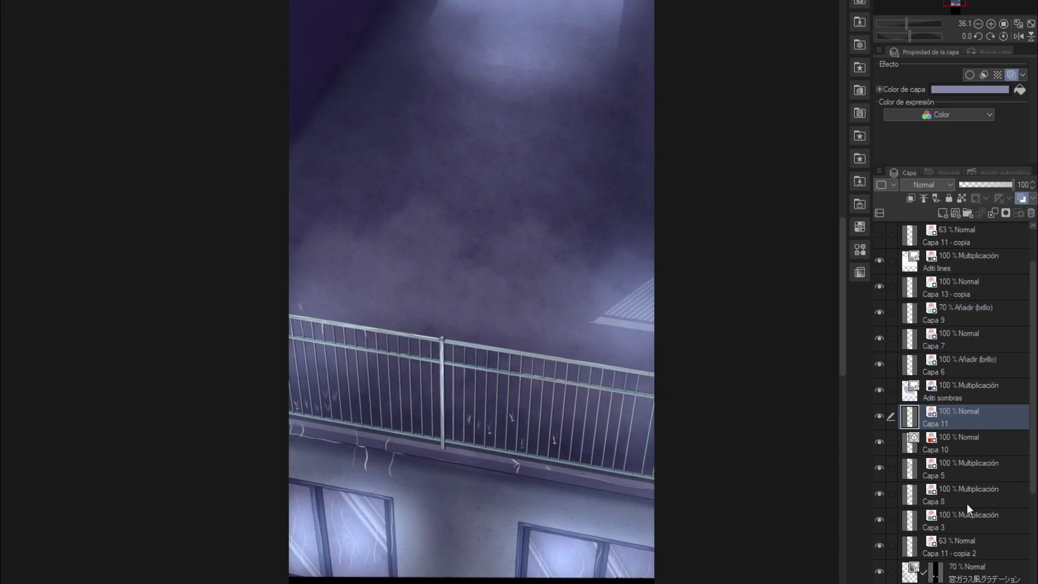
{"action": "scroll", "coordinate": [957, 514], "scroll_direction": "down", "scroll_amount": 5}
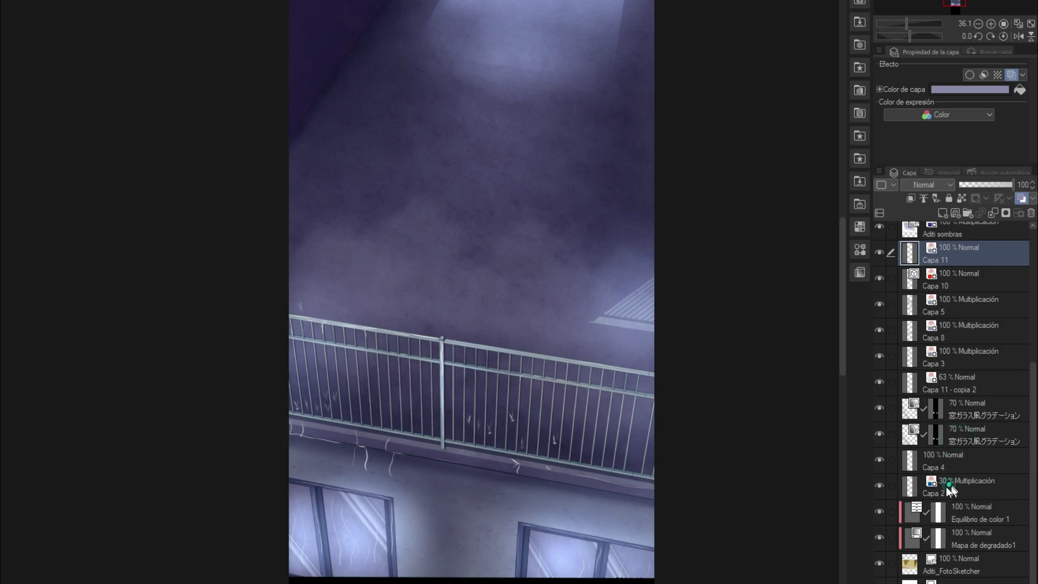
{"action": "left_click", "coordinate": [946, 487]}
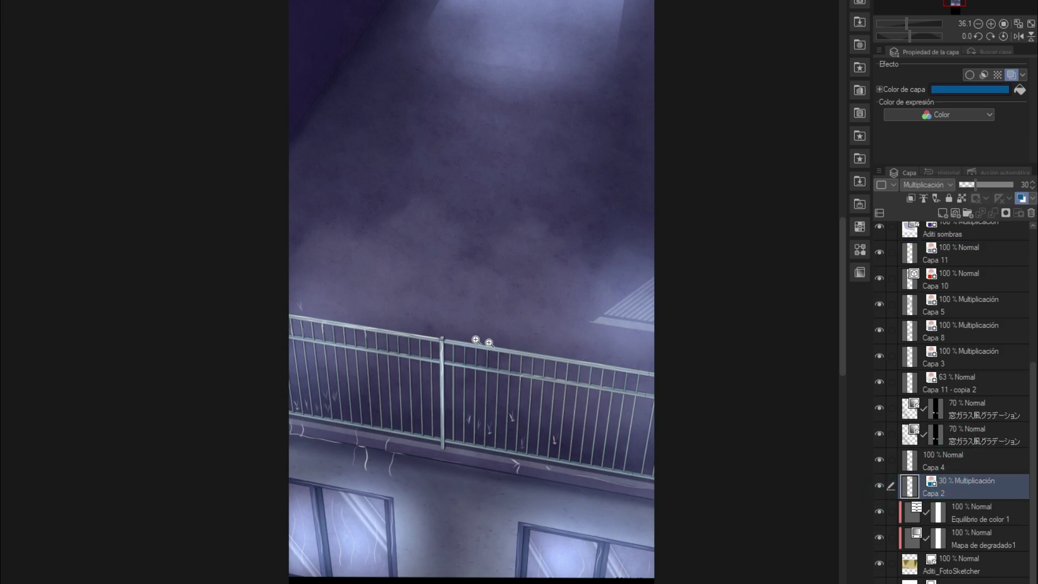
{"action": "left_click_drag", "start_coordinate": [480, 364], "coordinate": [503, 373]}
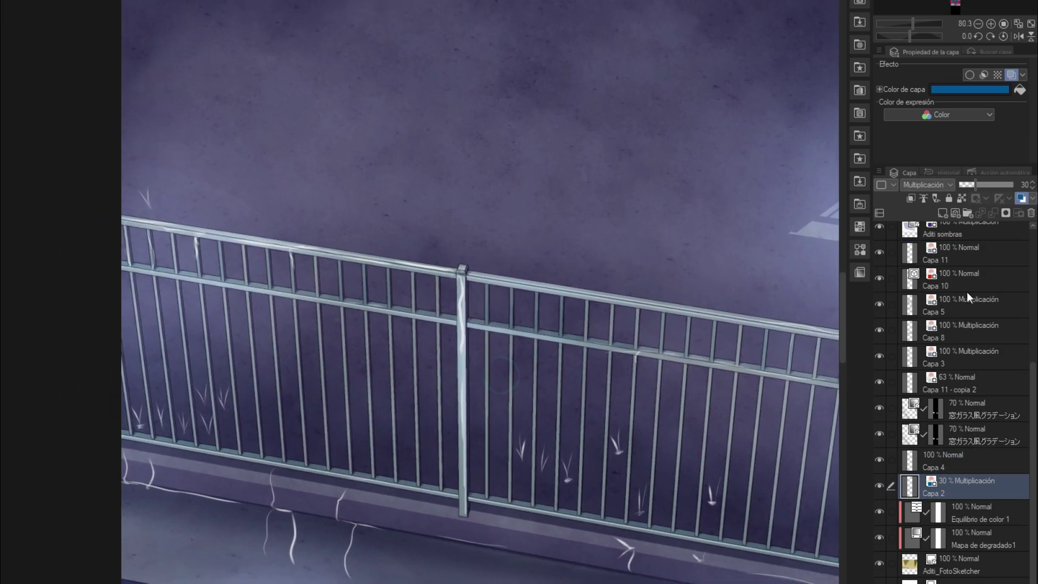
{"action": "left_click_drag", "start_coordinate": [967, 293], "coordinate": [974, 471]}
{"action": "mouse_move", "coordinate": [620, 381]}
{"action": "left_mouse_down"}
{"action": "mouse_move", "coordinate": [701, 373]}
{"action": "mouse_move", "coordinate": [688, 371]}
{"action": "left_mouse_up"}
Check Capa 2's blue layer colour, toggling it off and back on
{"action": "left_click", "coordinate": [968, 486]}
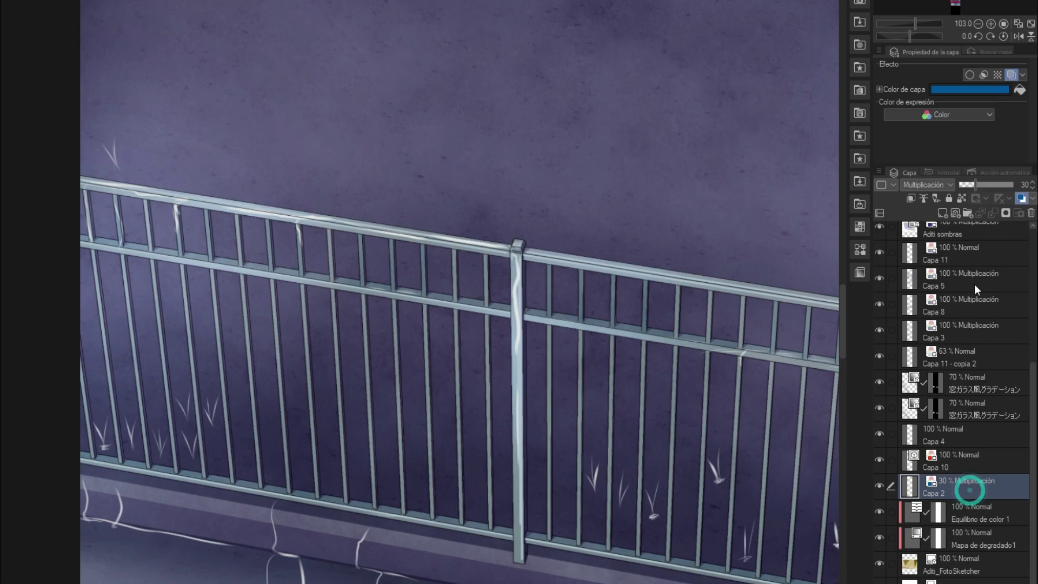
{"action": "left_click", "coordinate": [965, 92]}
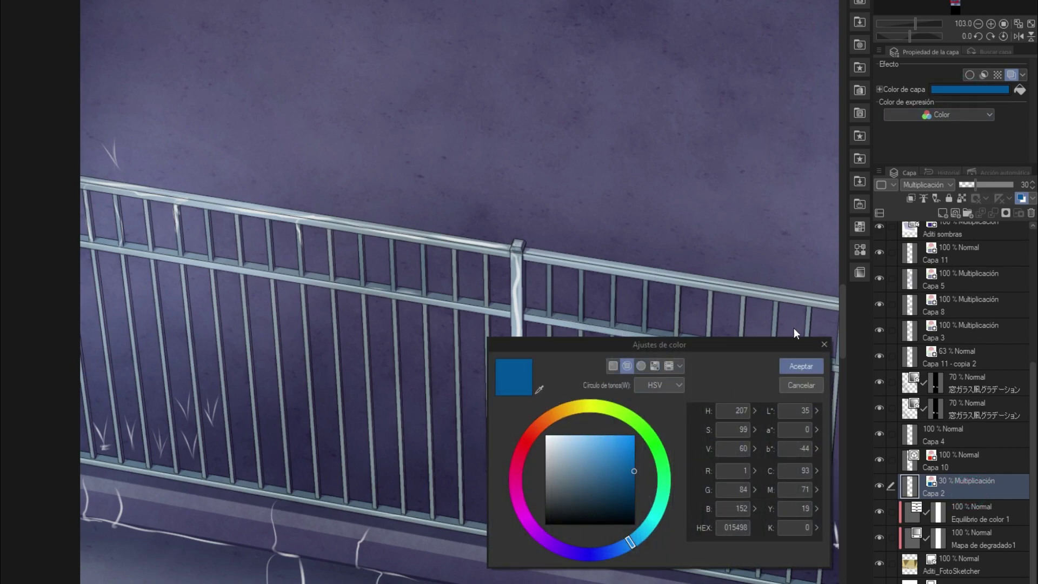
{"action": "left_click", "coordinate": [802, 368]}
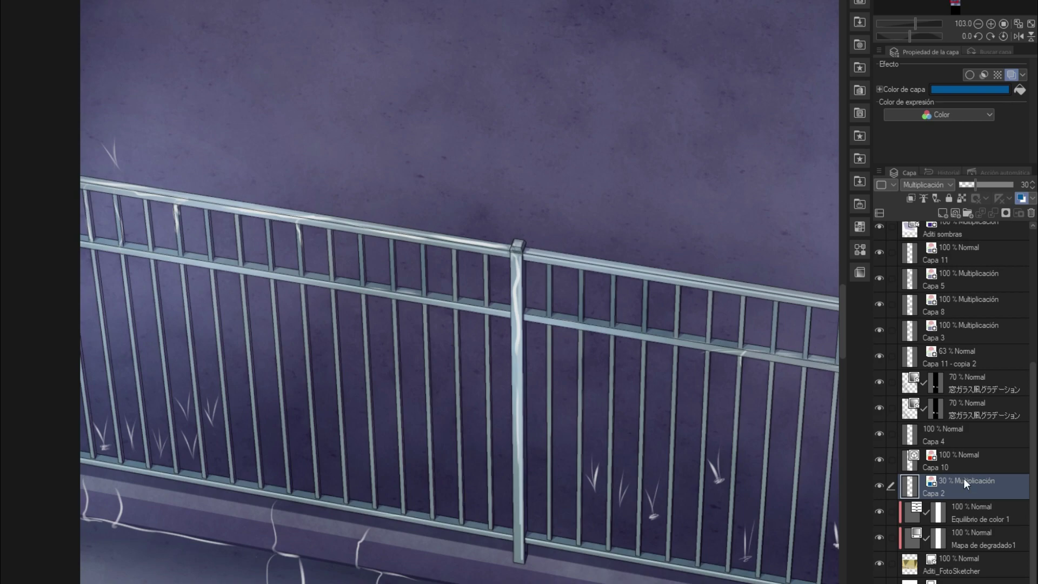
{"action": "key", "text": "ctrl+z"}
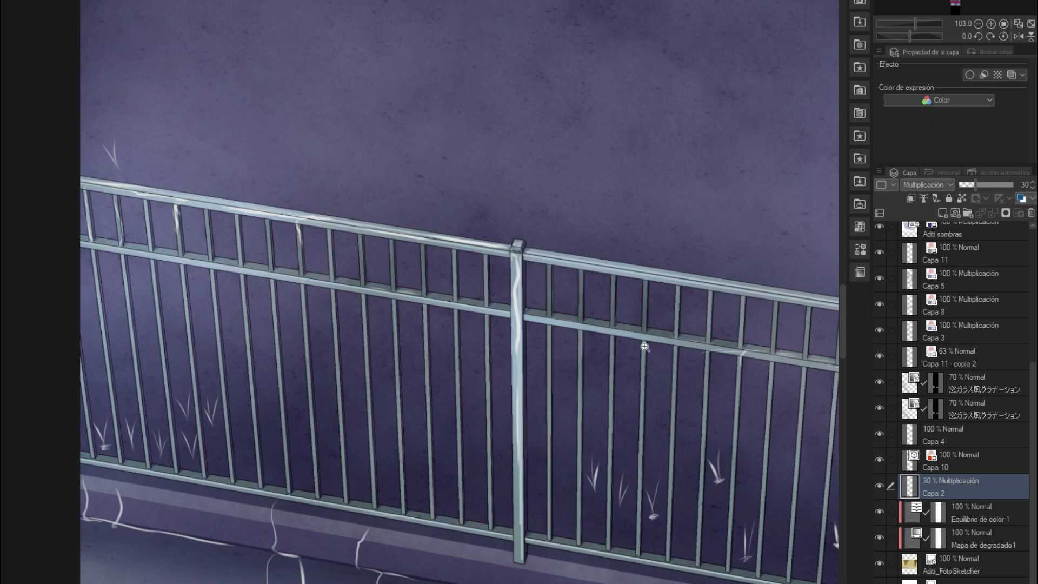
{"action": "key", "text": "ctrl+y"}
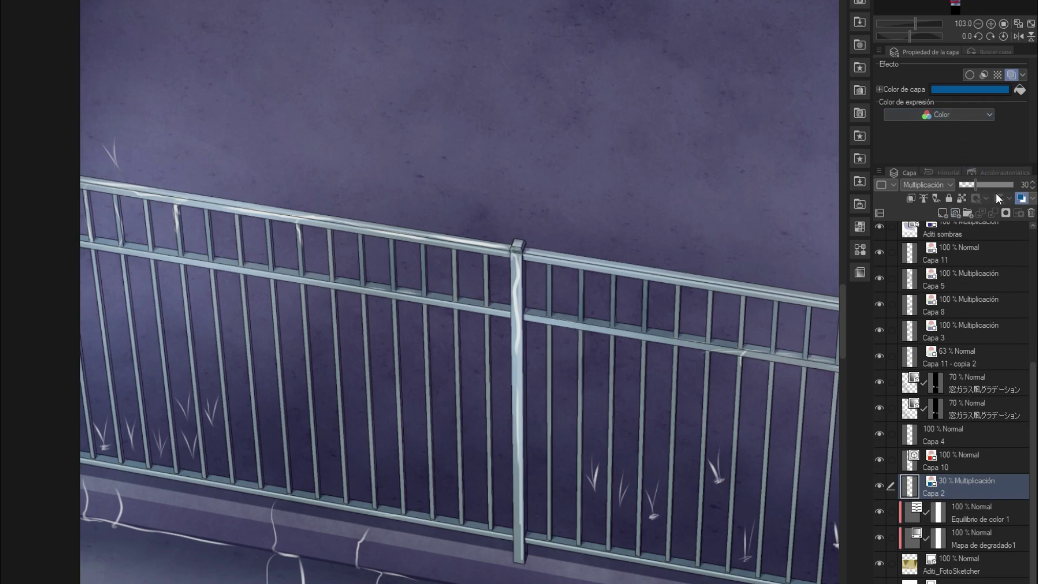
Trial Capa 2 at 100% opacity and Normal blending, undo both, and refit the view
{"action": "left_click_drag", "start_coordinate": [986, 188], "coordinate": [1016, 186]}
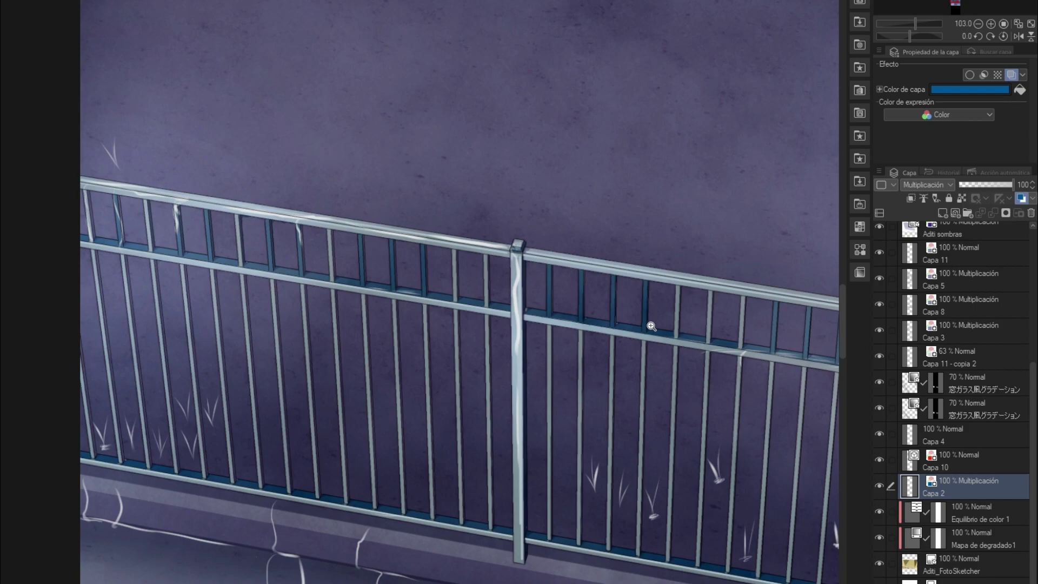
{"action": "key", "text": "ctrl+z"}
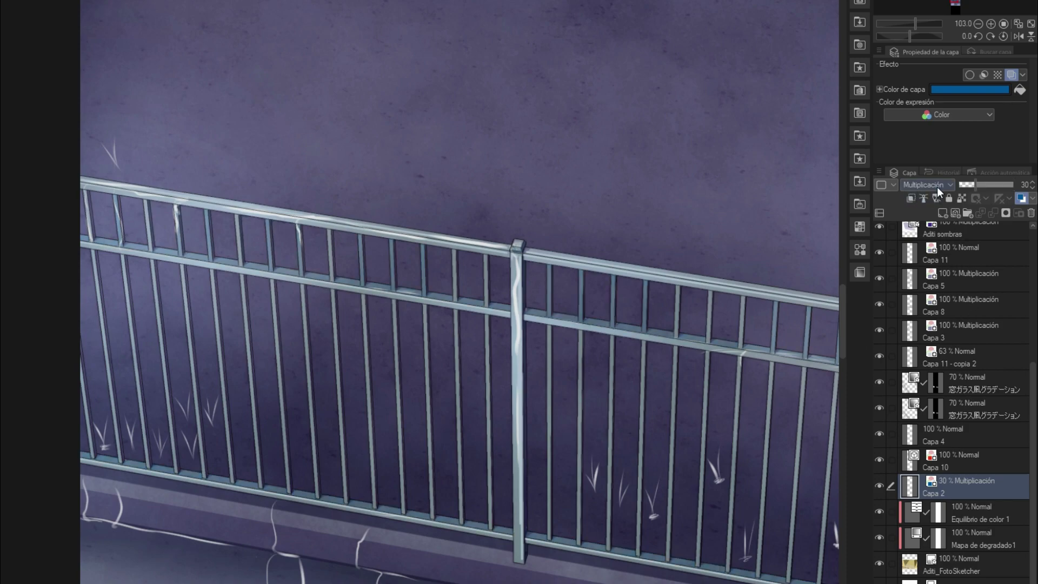
{"action": "left_click", "coordinate": [938, 186]}
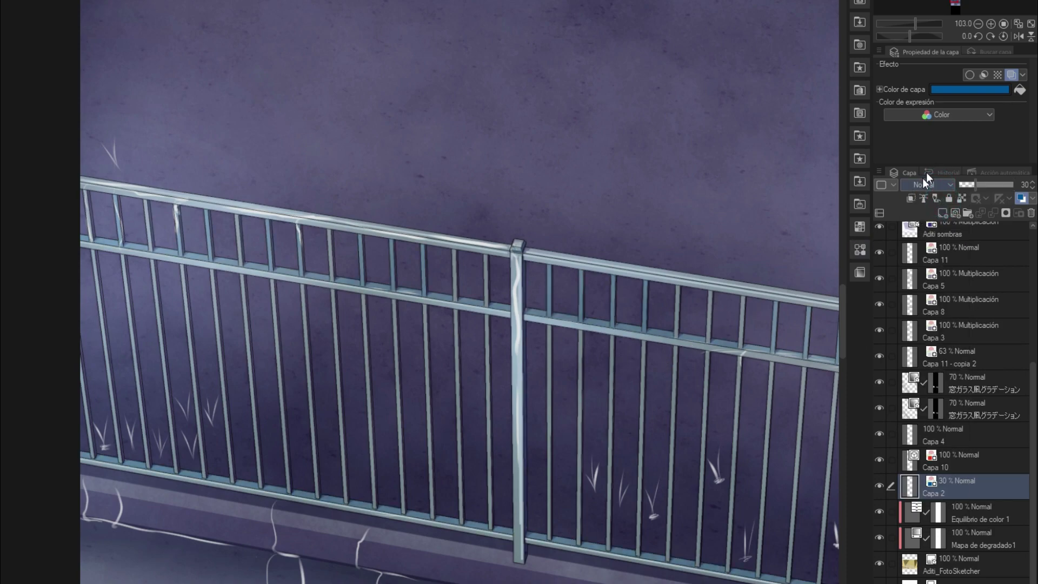
{"action": "left_click_drag", "start_coordinate": [996, 185], "coordinate": [1032, 201]}
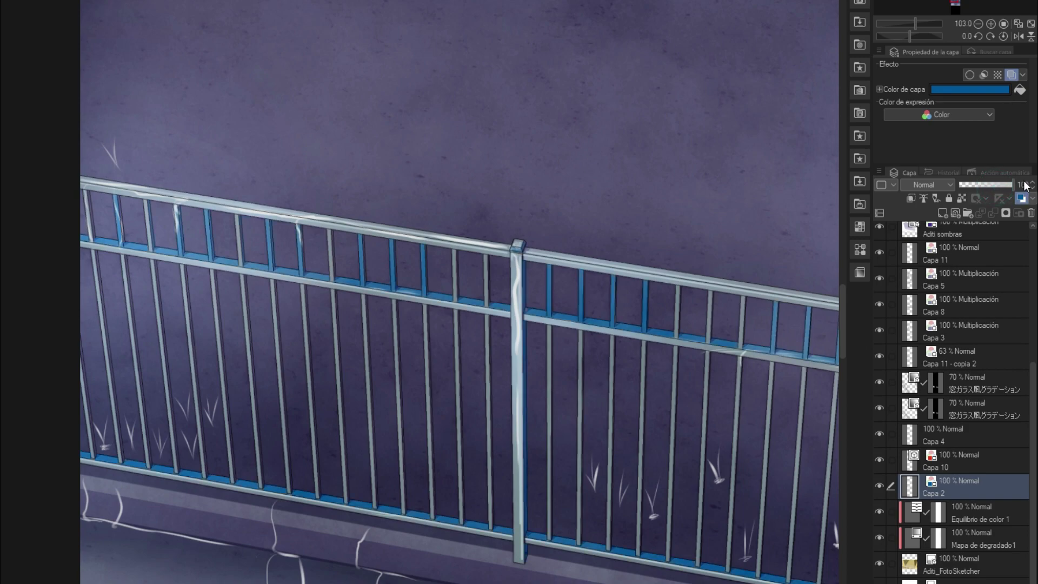
{"action": "key", "text": "ctrl+z"}
{"action": "key", "text": "ctrl+z"}
{"action": "key", "text": "ctrl+0"}
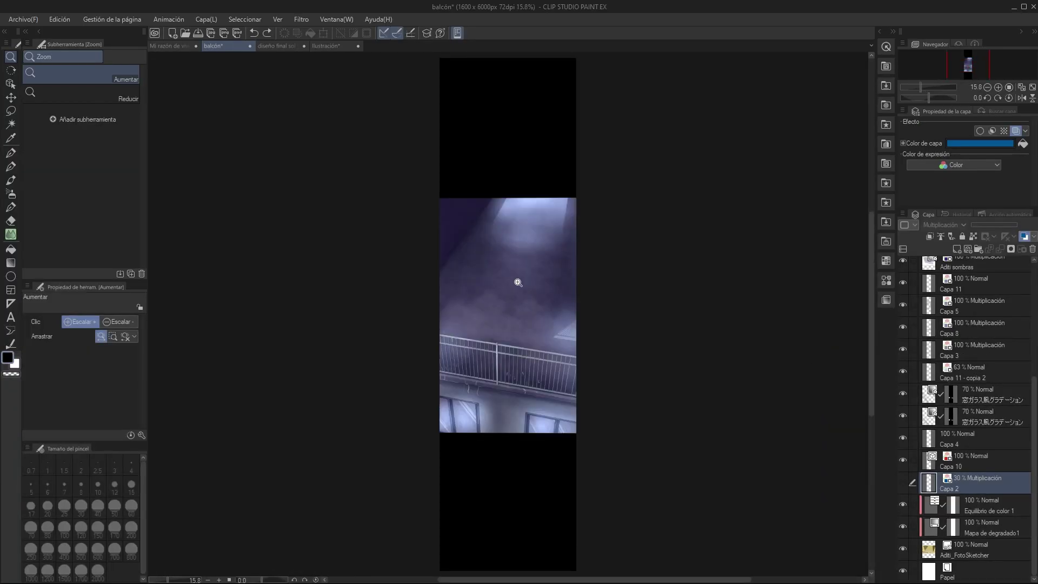
{"action": "left_click_drag", "start_coordinate": [518, 282], "coordinate": [603, 260]}
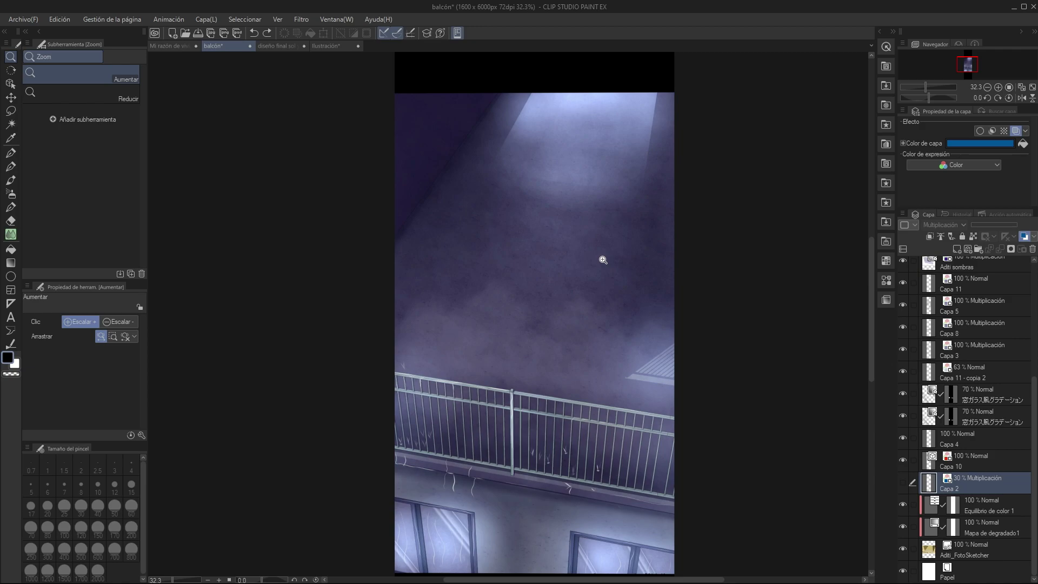
{"action": "left_click_drag", "start_coordinate": [603, 260], "coordinate": [591, 289]}
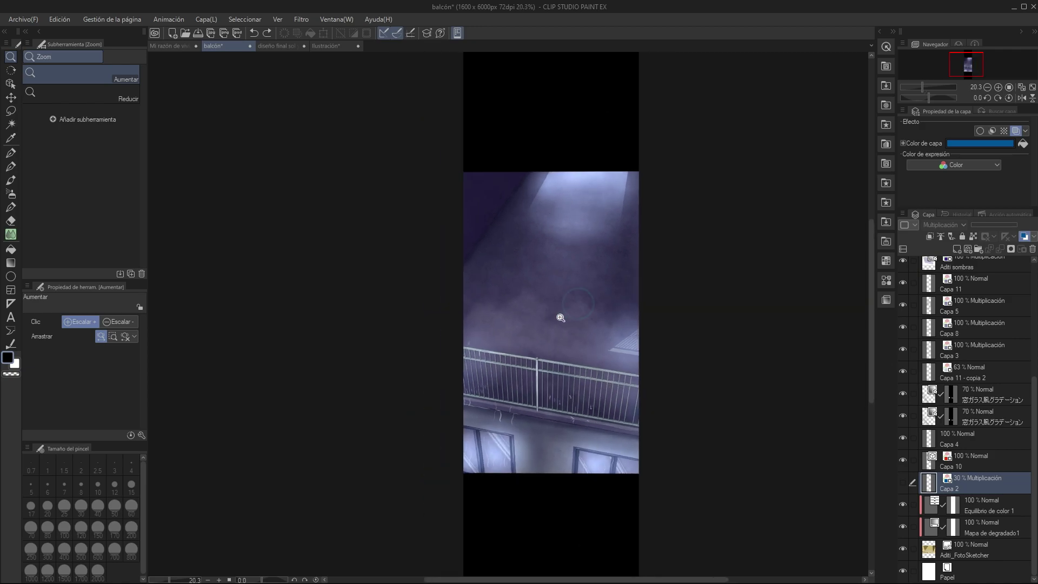
In the 'Mi razón de vivir' document, select the title text layer and toggle its visibility
{"action": "left_click", "coordinate": [171, 45]}
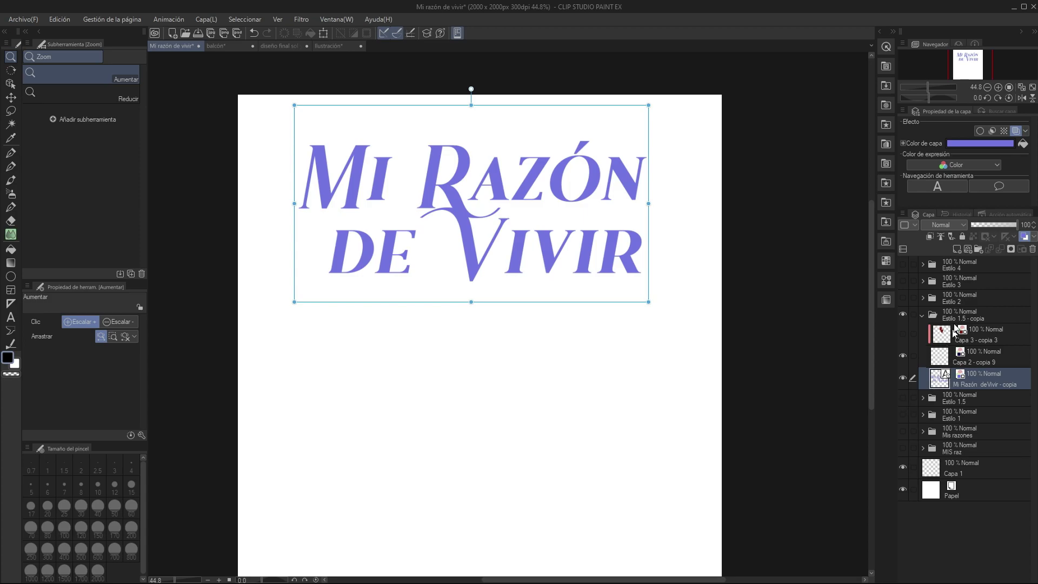
{"action": "left_click", "coordinate": [970, 315]}
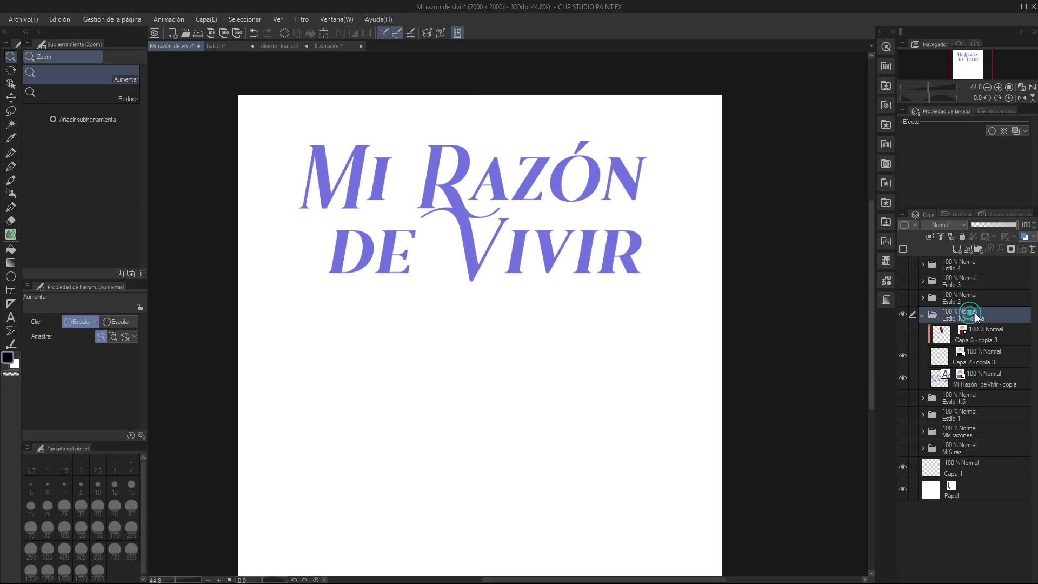
{"action": "left_click", "coordinate": [973, 361]}
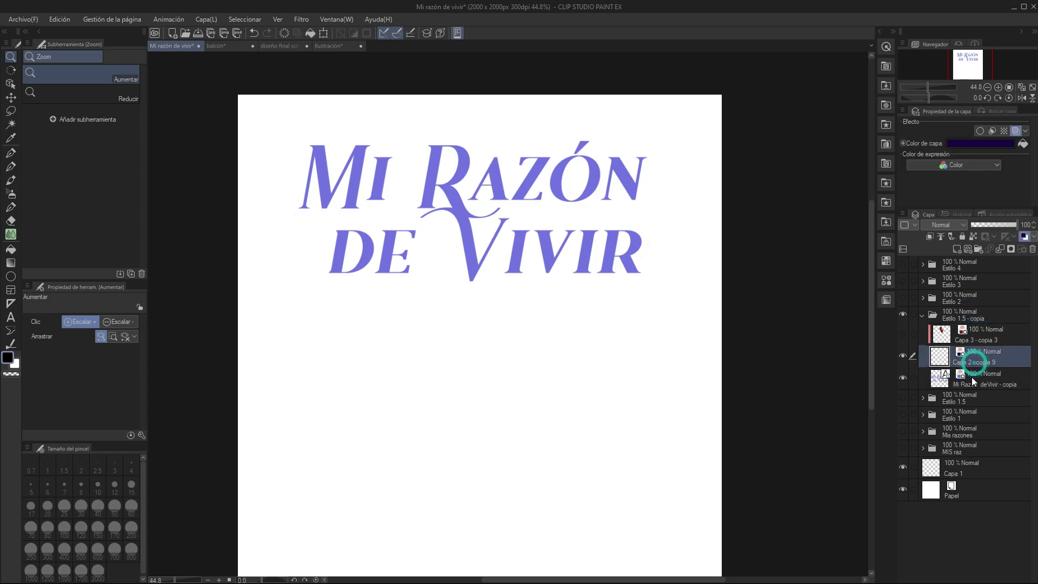
{"action": "left_click", "coordinate": [902, 378]}
{"action": "left_click", "coordinate": [903, 378]}
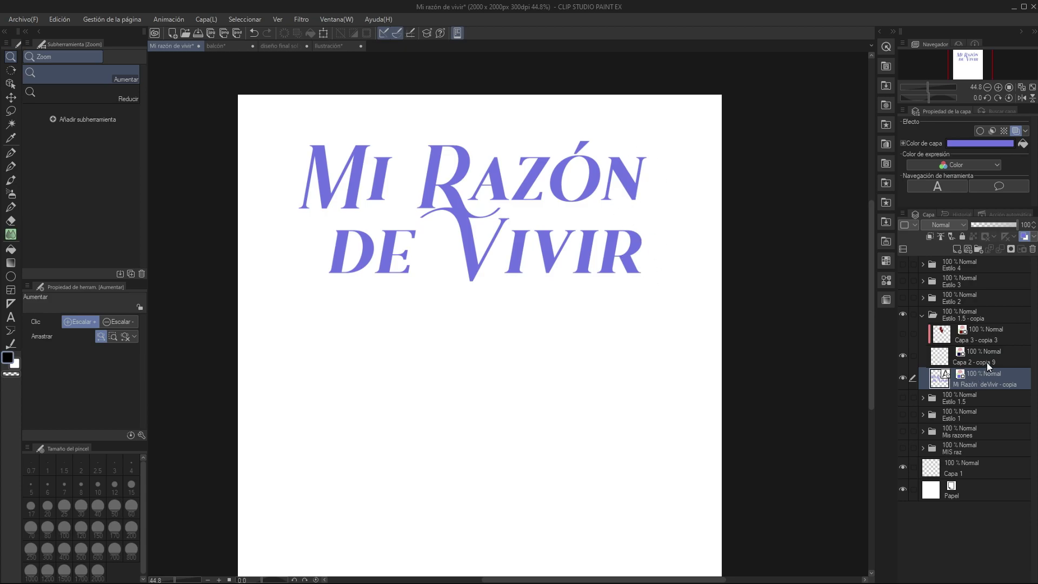
Add a new layer above the title text and set it to Multiply
{"action": "left_click", "coordinate": [957, 250]}
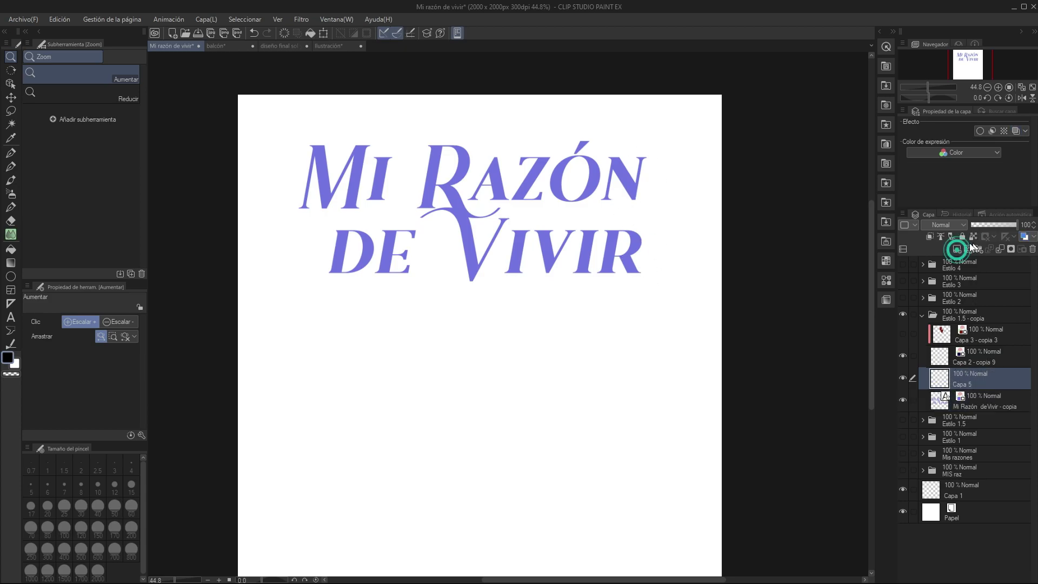
{"action": "left_click", "coordinate": [949, 225]}
{"action": "left_click", "coordinate": [950, 259]}
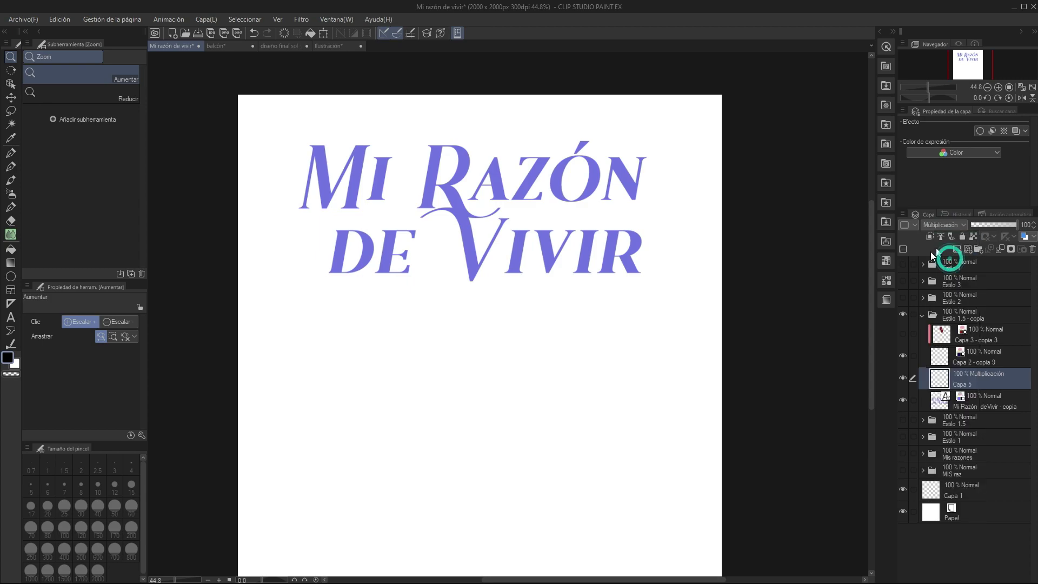
{"action": "left_click", "coordinate": [887, 261]}
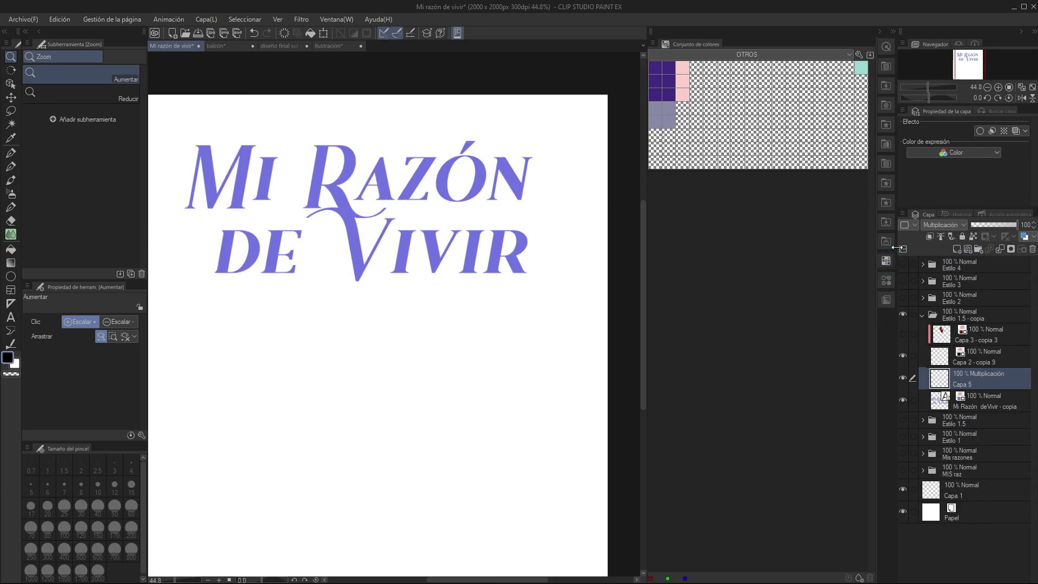
Give the layer a grey-purple layer colour eyedropped from the colour set swatch
{"action": "left_click", "coordinate": [1024, 236]}
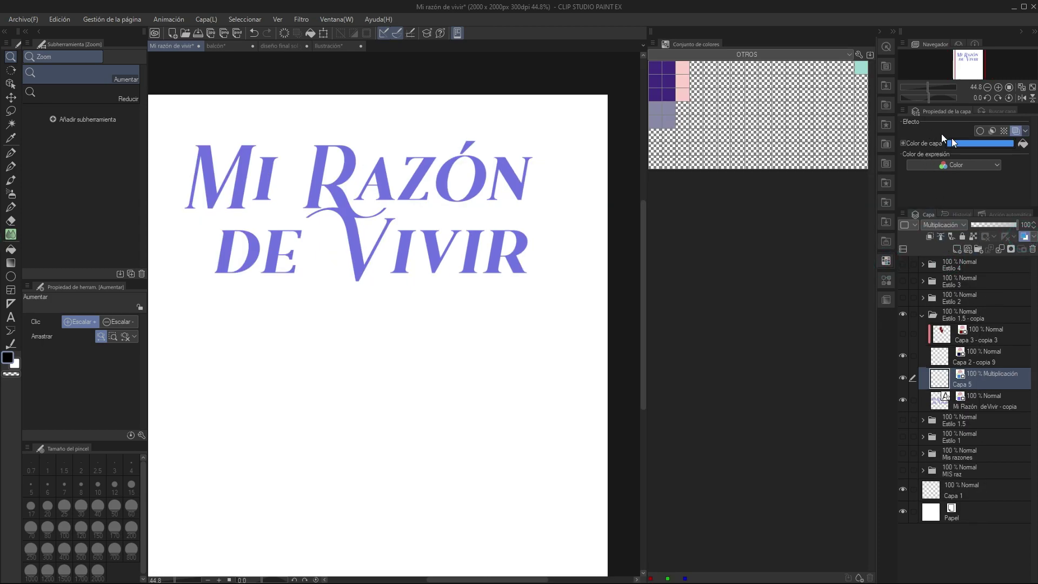
{"action": "left_click", "coordinate": [953, 142]}
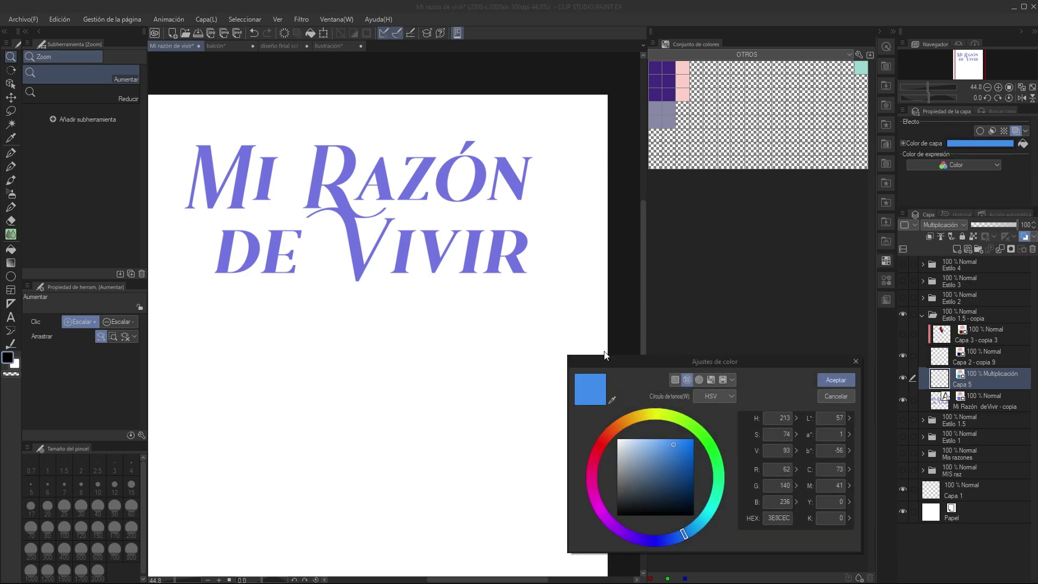
{"action": "left_click", "coordinate": [612, 403]}
{"action": "left_click", "coordinate": [655, 109]}
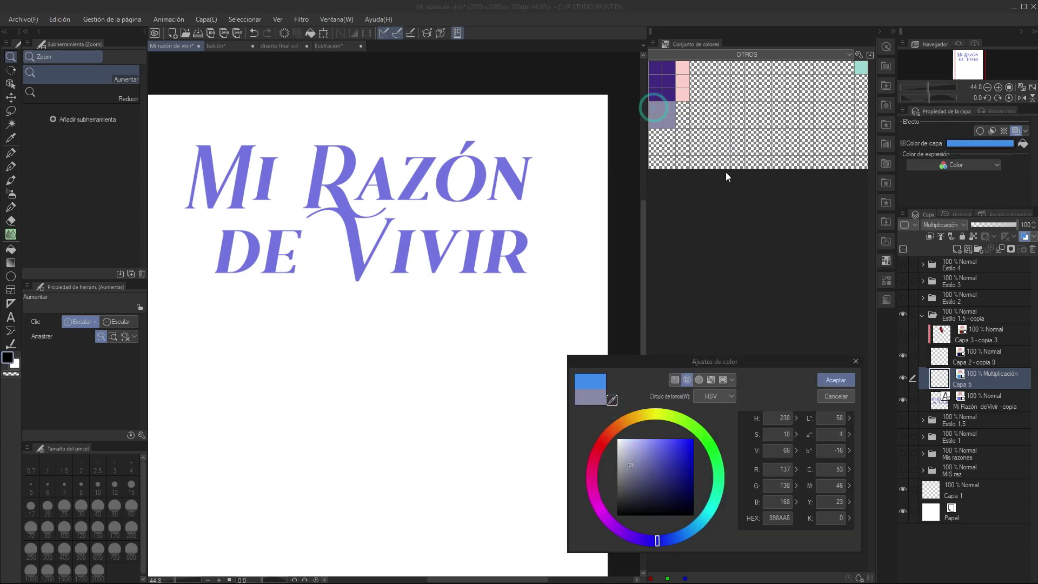
{"action": "left_click", "coordinate": [768, 518]}
{"action": "left_click", "coordinate": [837, 380]}
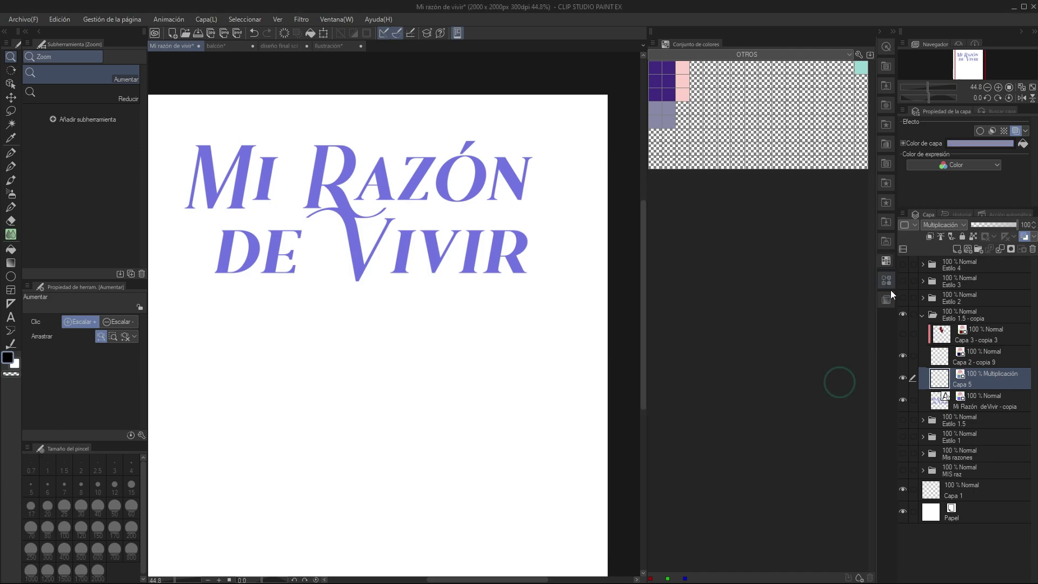
{"action": "left_click", "coordinate": [887, 280]}
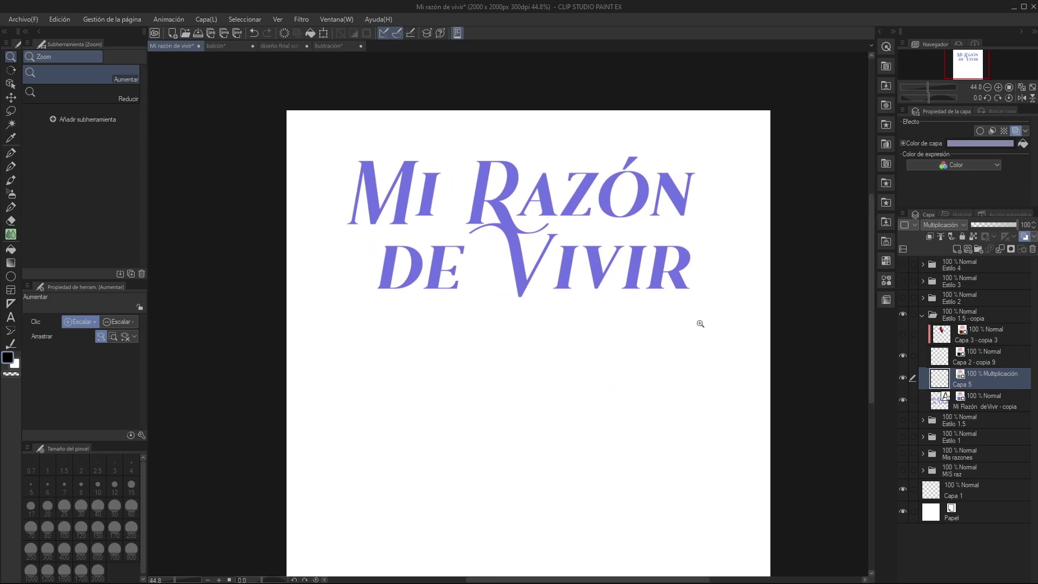
Try soft airbrush shading over the title's right side, then undo it
{"action": "key", "text": "b"}
{"action": "key", "text": "b"}
{"action": "left_click_drag", "start_coordinate": [697, 152], "coordinate": [692, 341]}
{"action": "mouse_move", "coordinate": [649, 152]}
{"action": "left_mouse_down"}
{"action": "mouse_move", "coordinate": [549, 272]}
{"action": "mouse_move", "coordinate": [624, 120]}
{"action": "left_mouse_up"}
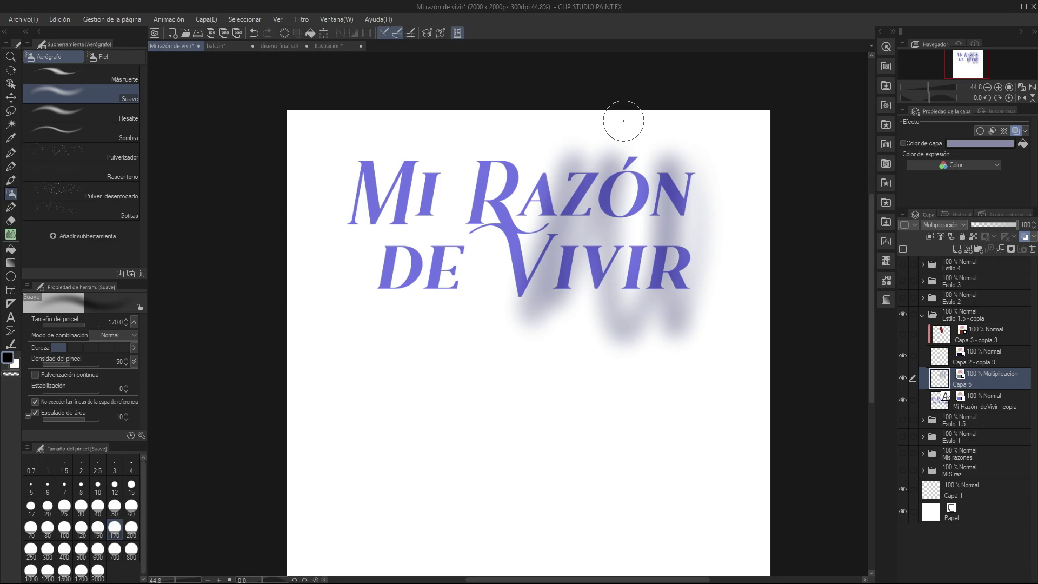
{"action": "key", "text": "ctrl+z"}
{"action": "key", "text": "ctrl+z"}
{"action": "key", "text": "ctrl+z"}
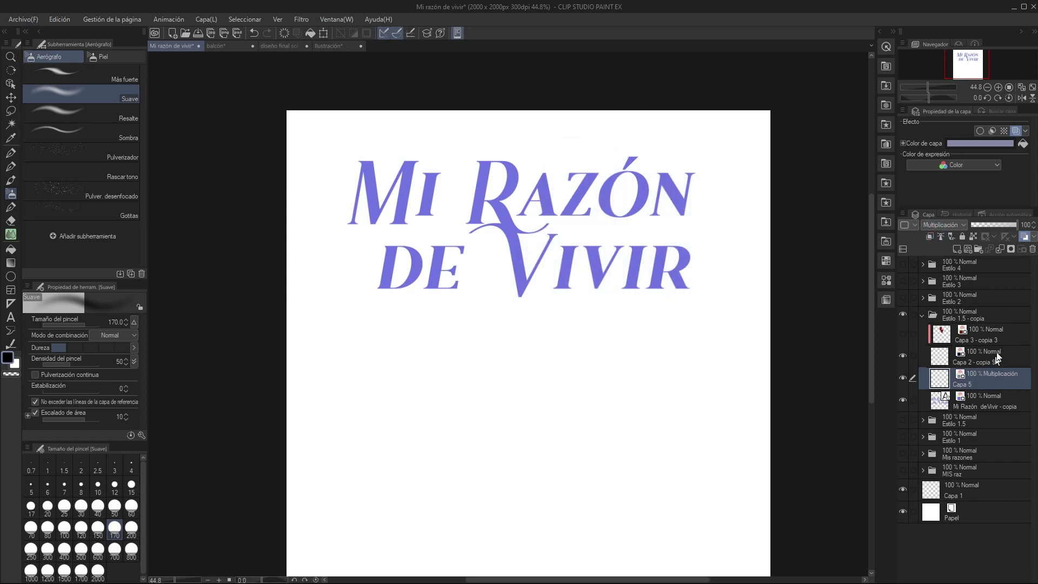
Clip Capa 5 to the title below, test shading over IVIR, then clear the layer
{"action": "left_click", "coordinate": [931, 239]}
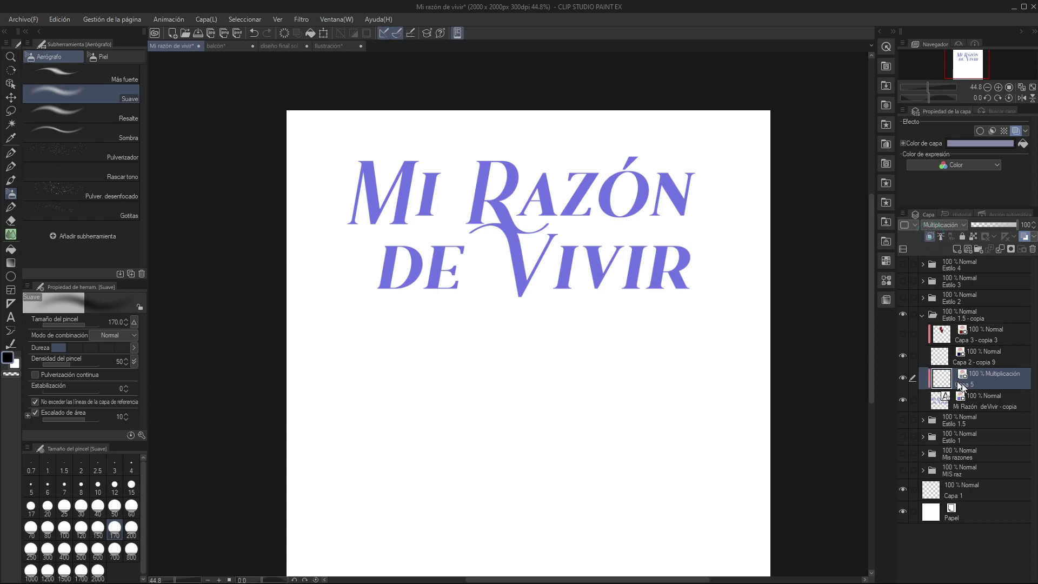
{"action": "mouse_move", "coordinate": [744, 261]}
{"action": "left_mouse_down"}
{"action": "mouse_move", "coordinate": [666, 209]}
{"action": "mouse_move", "coordinate": [621, 322]}
{"action": "mouse_move", "coordinate": [627, 173]}
{"action": "mouse_move", "coordinate": [485, 317]}
{"action": "mouse_move", "coordinate": [645, 155]}
{"action": "left_mouse_up"}
{"action": "left_click", "coordinate": [902, 400]}
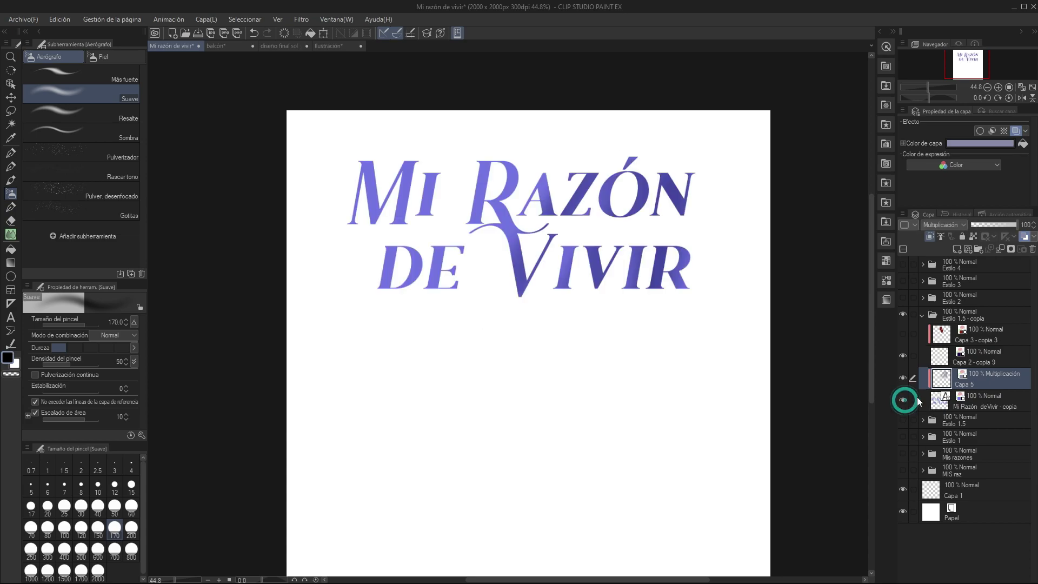
{"action": "left_click", "coordinate": [982, 408]}
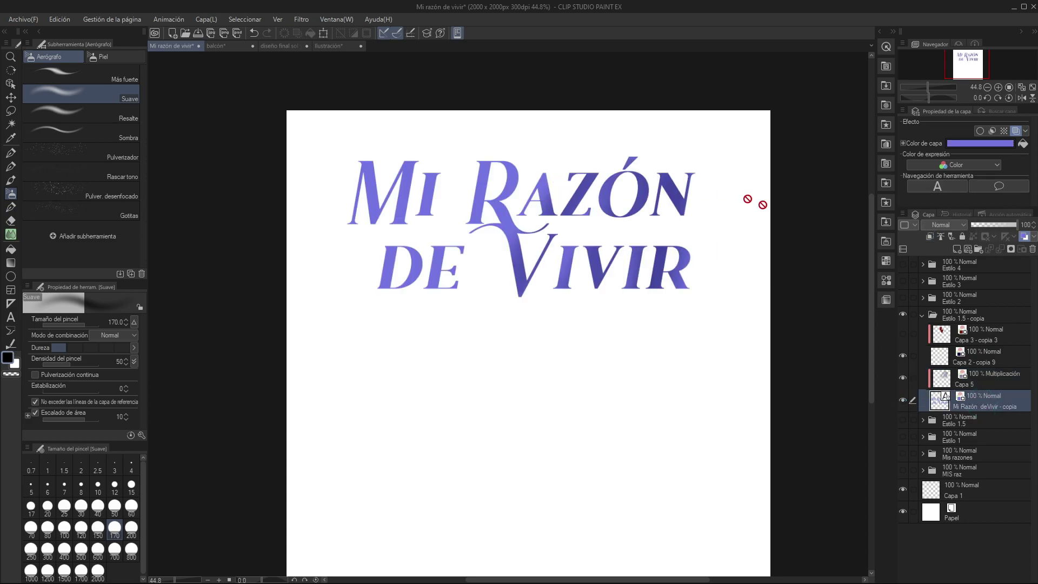
{"action": "left_click", "coordinate": [978, 385]}
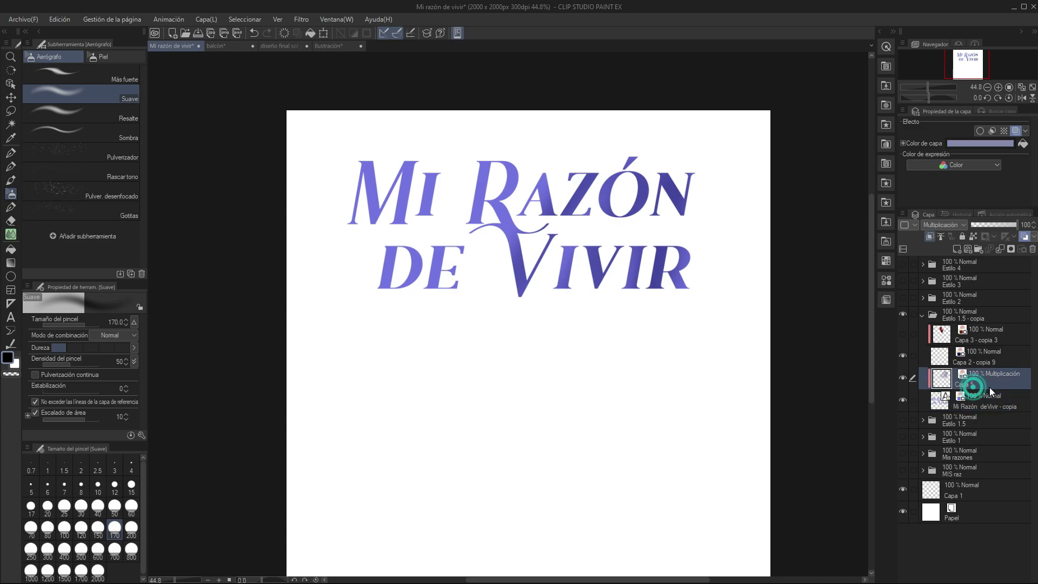
{"action": "key", "text": "Delete"}
{"action": "key", "text": "g"}
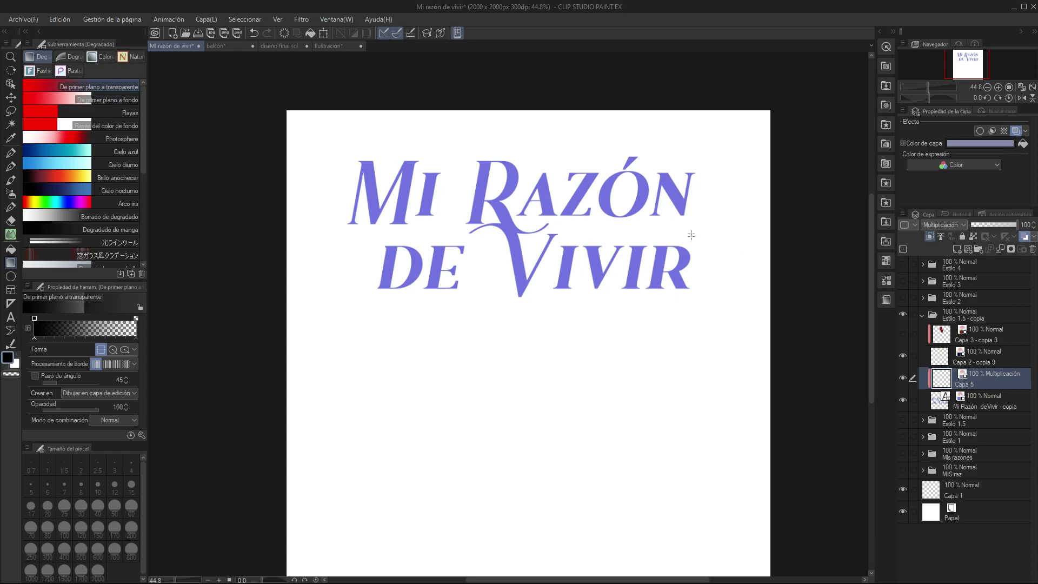
Lay a horizontal light-to-dark gradient across the title on Capa 5
{"action": "left_click_drag", "start_coordinate": [702, 236], "coordinate": [339, 225]}
{"action": "left_click_drag", "start_coordinate": [339, 225], "coordinate": [337, 222]}
{"action": "scroll", "coordinate": [637, 271], "scroll_direction": "down", "scroll_amount": 3}
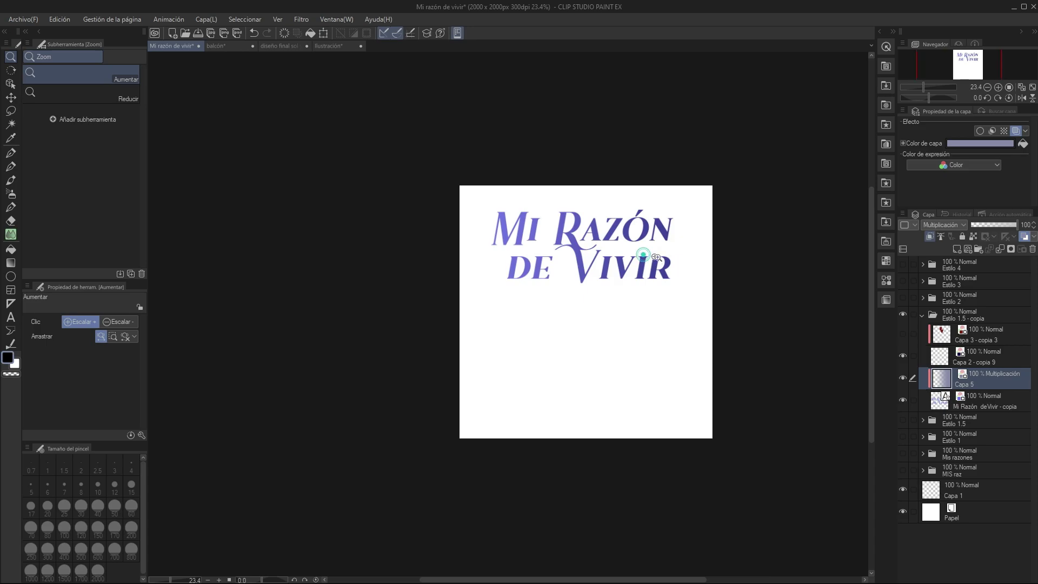
{"action": "scroll", "coordinate": [717, 239], "scroll_direction": "up", "scroll_amount": 5}
{"action": "scroll", "coordinate": [750, 247], "scroll_direction": "down", "scroll_amount": 2}
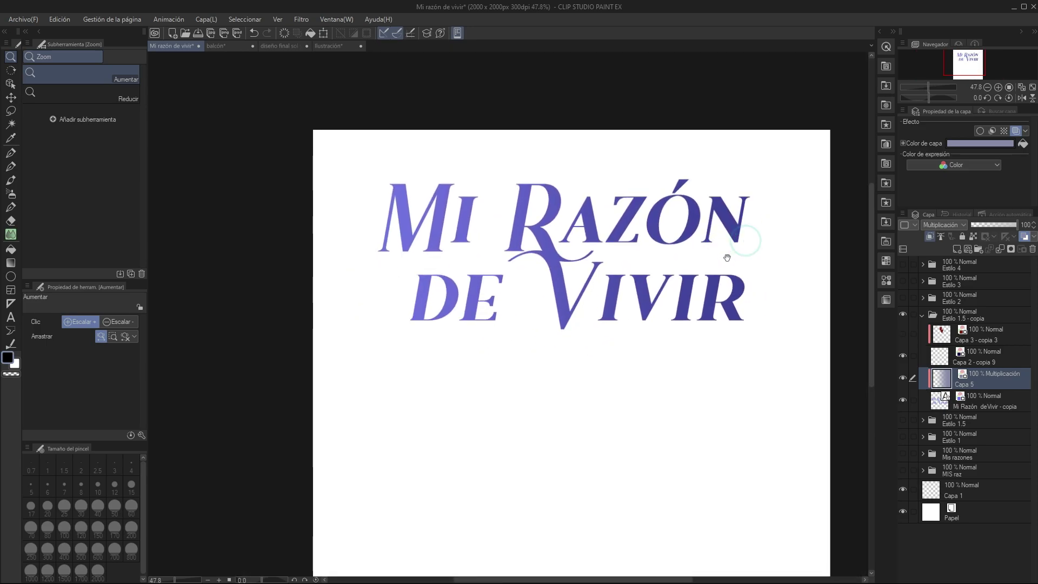
Darken Capa 5's layer colour twice, from grey-purple to deep navy
{"action": "left_click", "coordinate": [969, 144]}
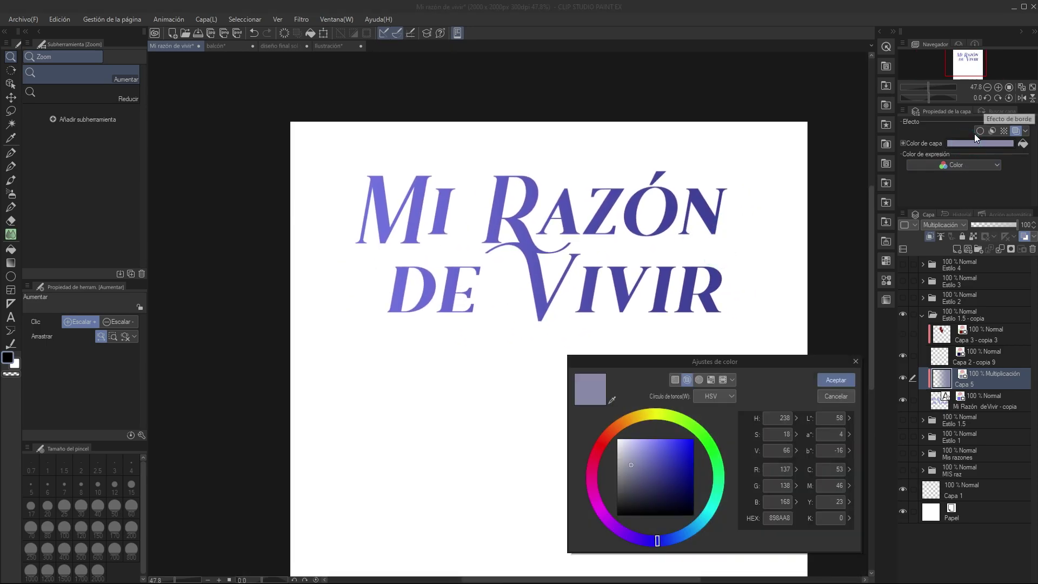
{"action": "left_click_drag", "start_coordinate": [633, 463], "coordinate": [637, 471]}
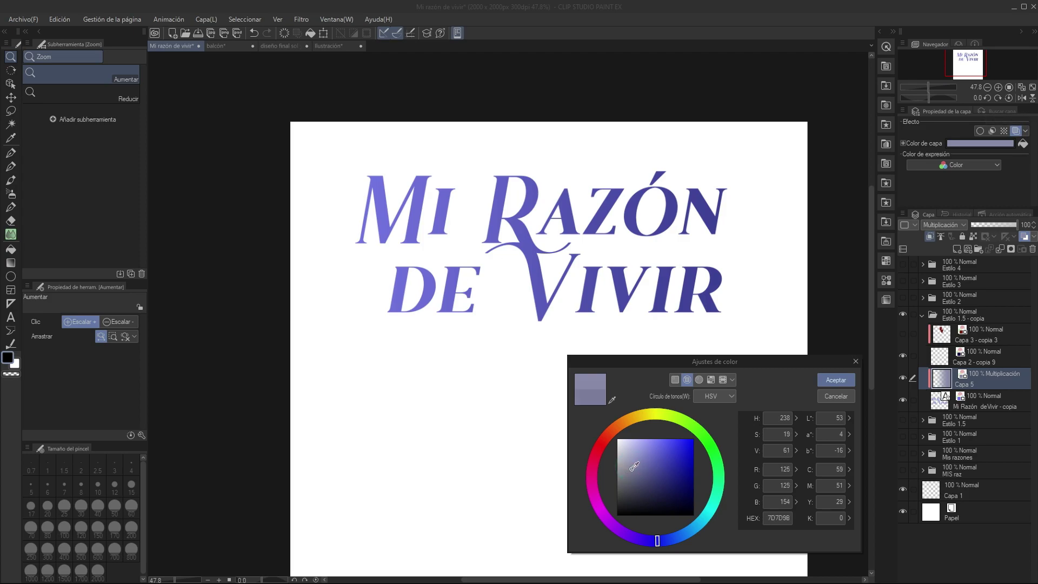
{"action": "left_click", "coordinate": [832, 381]}
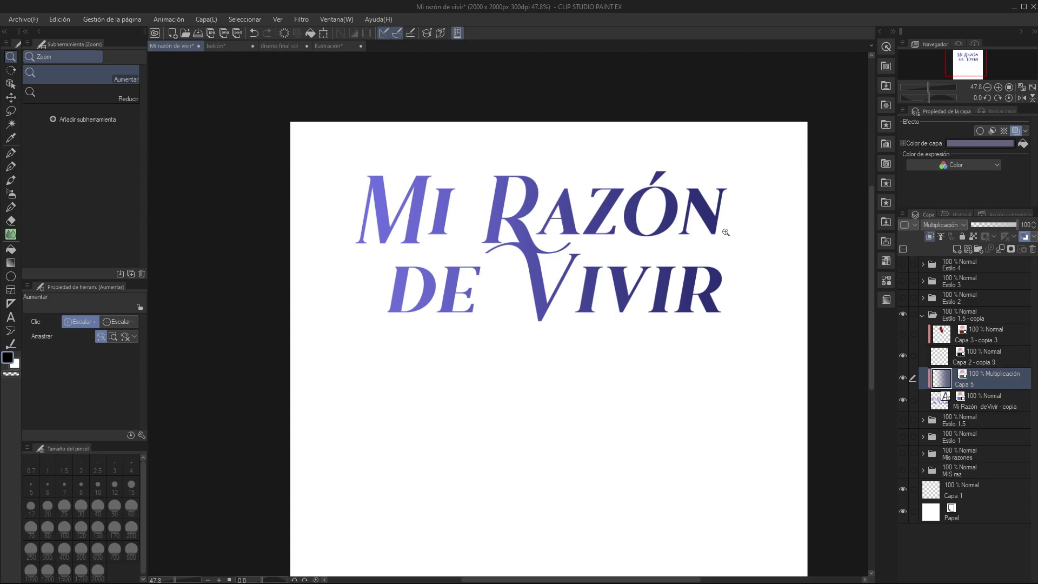
{"action": "left_click", "coordinate": [683, 212]}
{"action": "left_click_drag", "start_coordinate": [696, 317], "coordinate": [702, 318]}
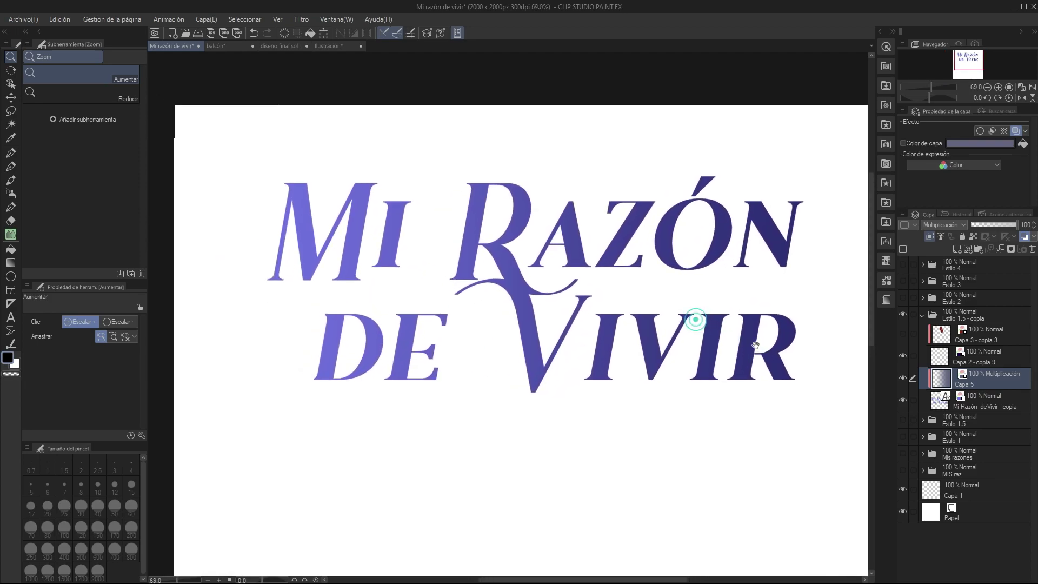
{"action": "left_click", "coordinate": [969, 145]}
{"action": "left_click_drag", "start_coordinate": [662, 465], "coordinate": [636, 479]}
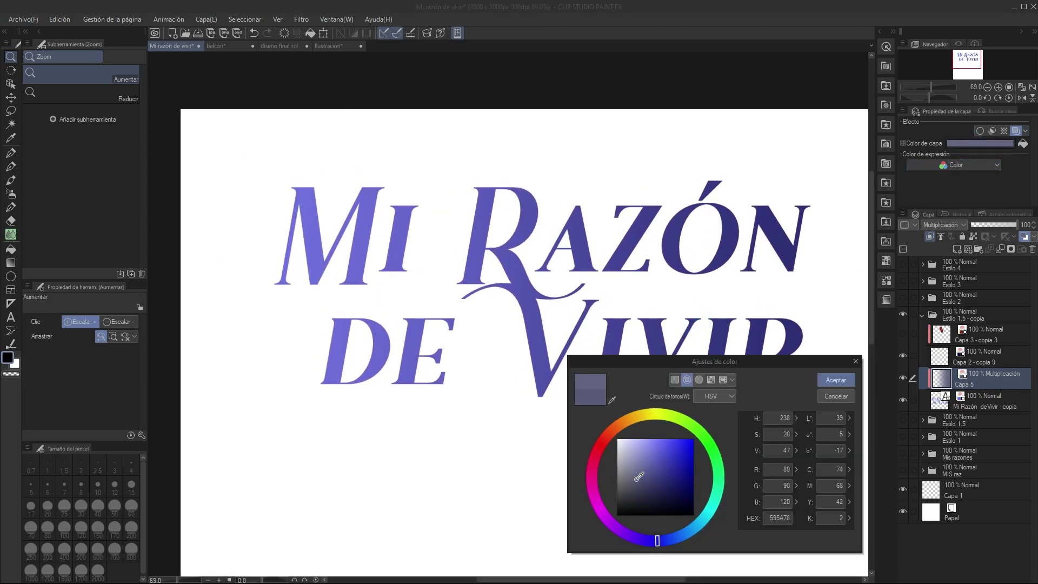
{"action": "key", "text": "Return"}
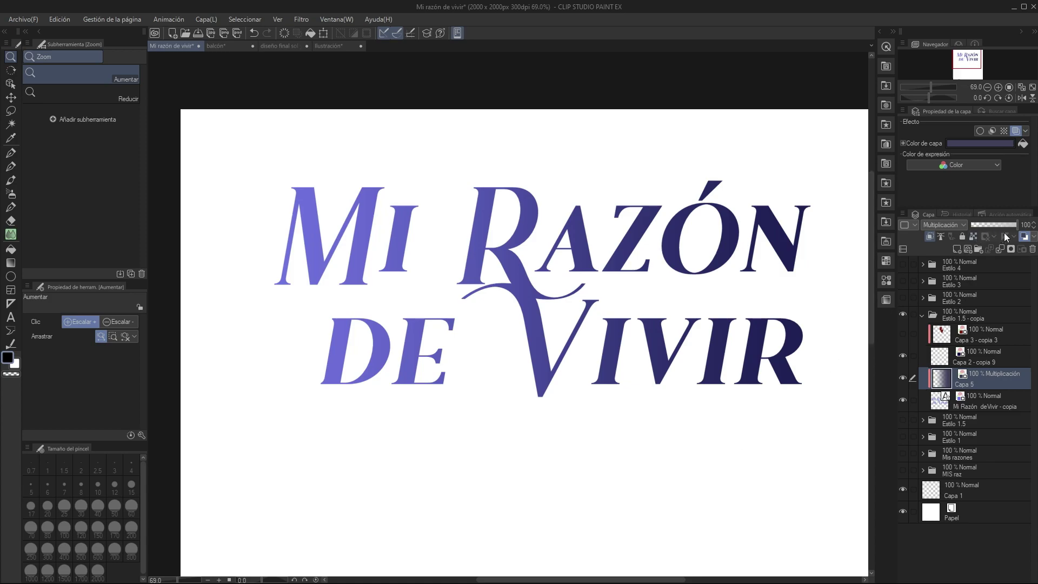
Adjust the gradient layer's opacity, returning it to 100%
{"action": "left_click_drag", "start_coordinate": [1014, 224], "coordinate": [1001, 230]}
{"action": "left_click", "coordinate": [982, 228]}
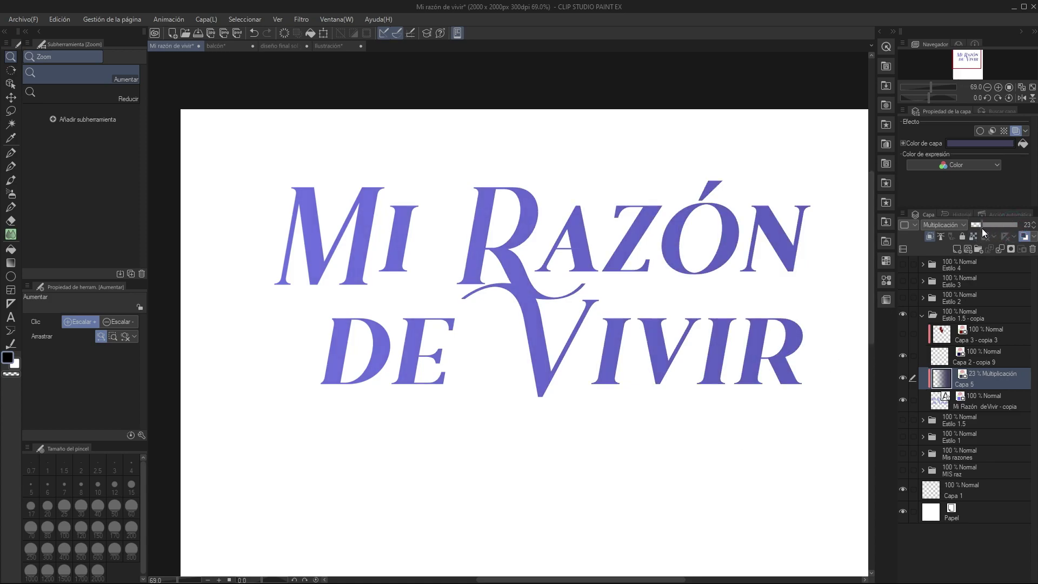
{"action": "left_click", "coordinate": [991, 226]}
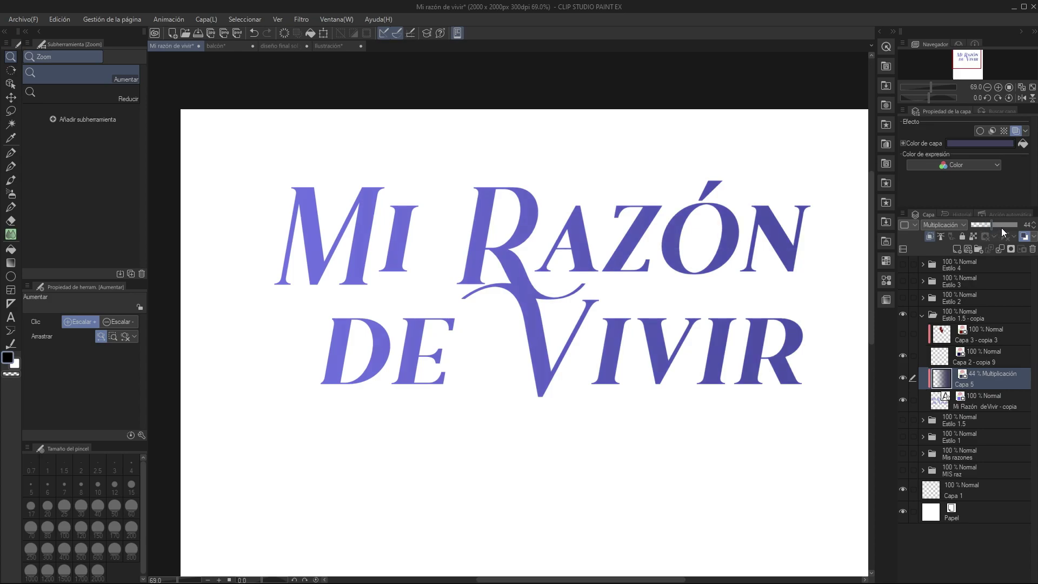
{"action": "left_click", "coordinate": [1002, 228]}
{"action": "left_click_drag", "start_coordinate": [1015, 229], "coordinate": [1023, 229]}
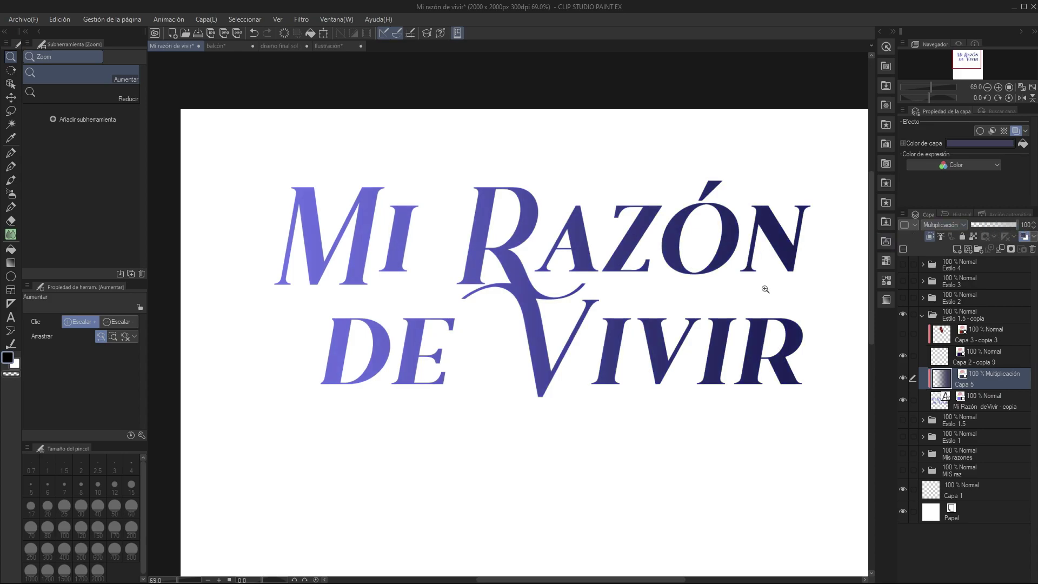
{"action": "mouse_move", "coordinate": [764, 290]}
{"action": "left_mouse_down"}
{"action": "mouse_move", "coordinate": [666, 269]}
{"action": "mouse_move", "coordinate": [688, 237]}
{"action": "left_mouse_up"}
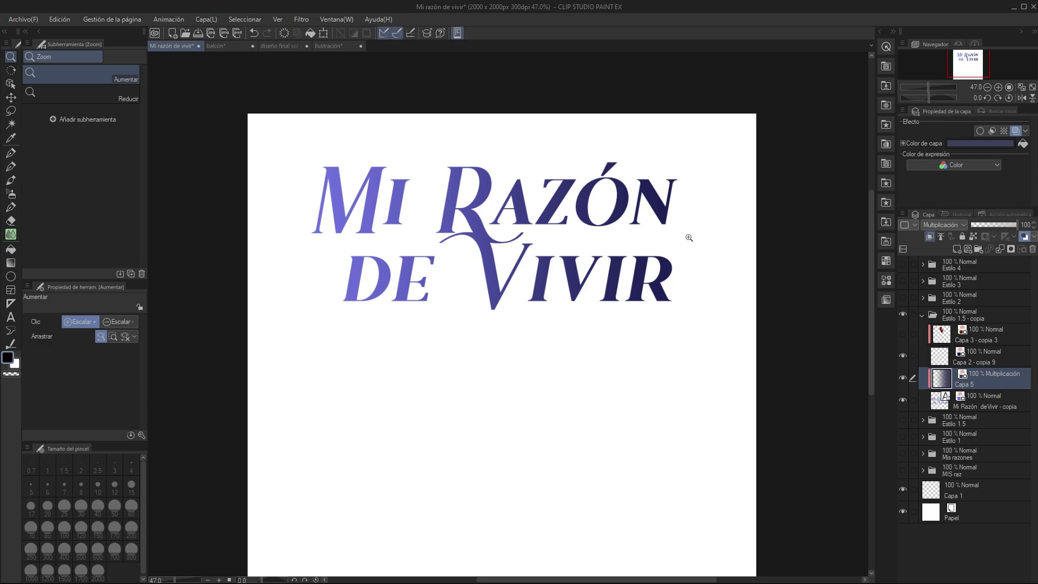
{"action": "left_click", "coordinate": [952, 225]}
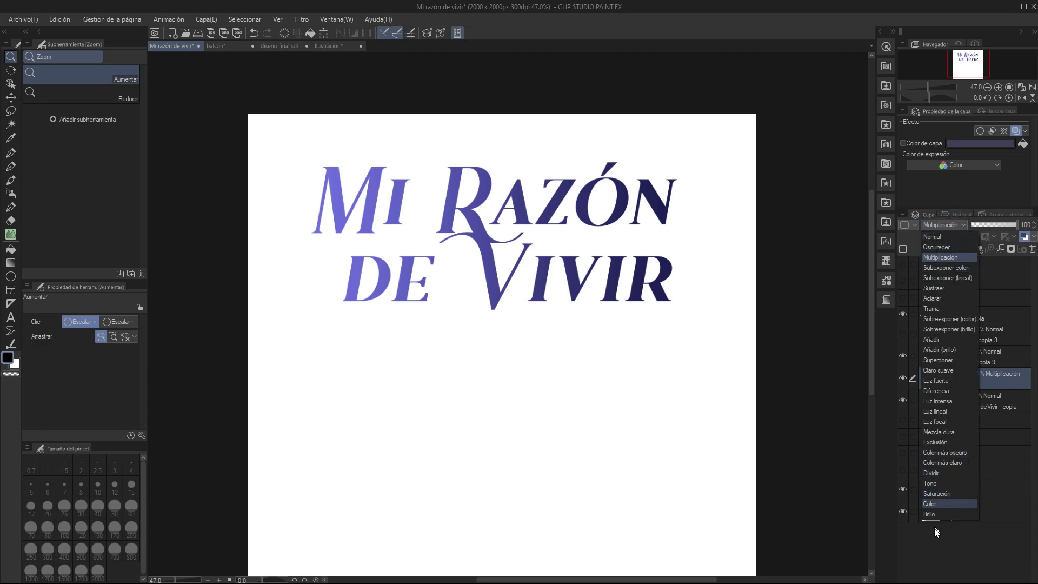
{"action": "left_click", "coordinate": [847, 343]}
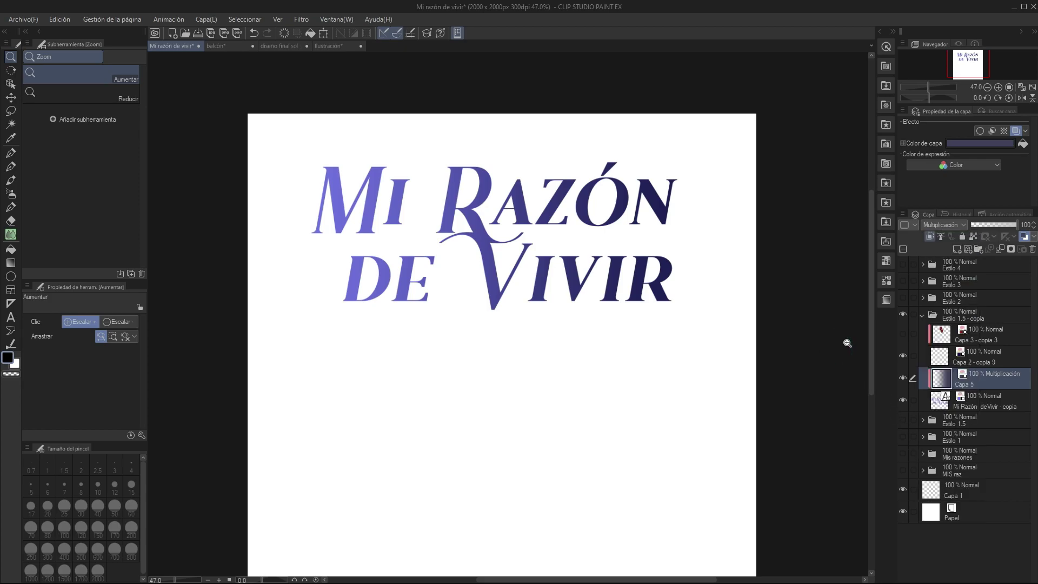